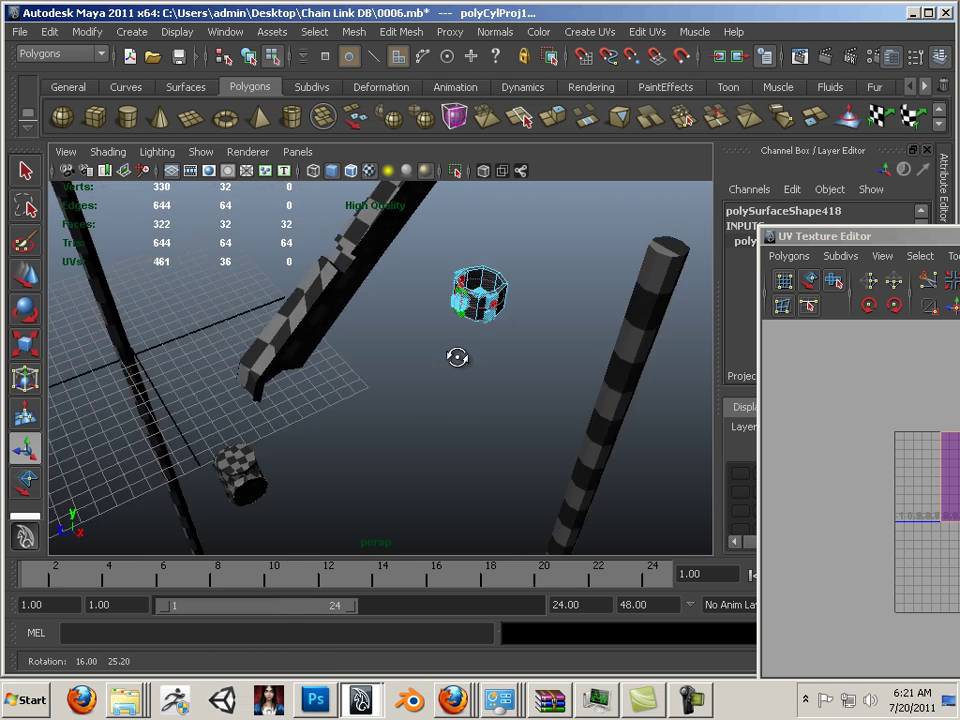
- Cut the UVs along the inner edge loop at the top rim of the octagonal ring
{"action": "right_click_drag", "start_coordinate": [408, 370], "coordinate": [673, 465], "text": "alt"}
{"action": "left_click_drag", "start_coordinate": [369, 393], "coordinate": [420, 306], "text": "alt"}
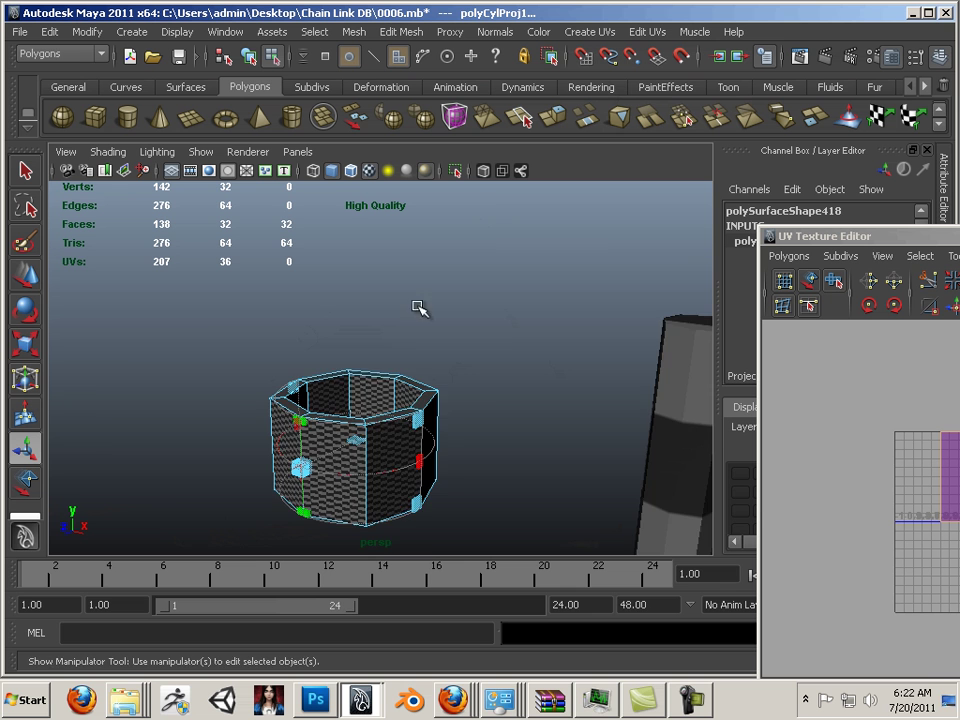
{"action": "right_click_drag", "start_coordinate": [420, 306], "coordinate": [368, 397], "text": "alt"}
{"action": "left_click_drag", "start_coordinate": [369, 397], "coordinate": [379, 343], "text": "alt"}
{"action": "right_click_drag", "start_coordinate": [379, 330], "coordinate": [379, 299]}
{"action": "left_click", "coordinate": [381, 330]}
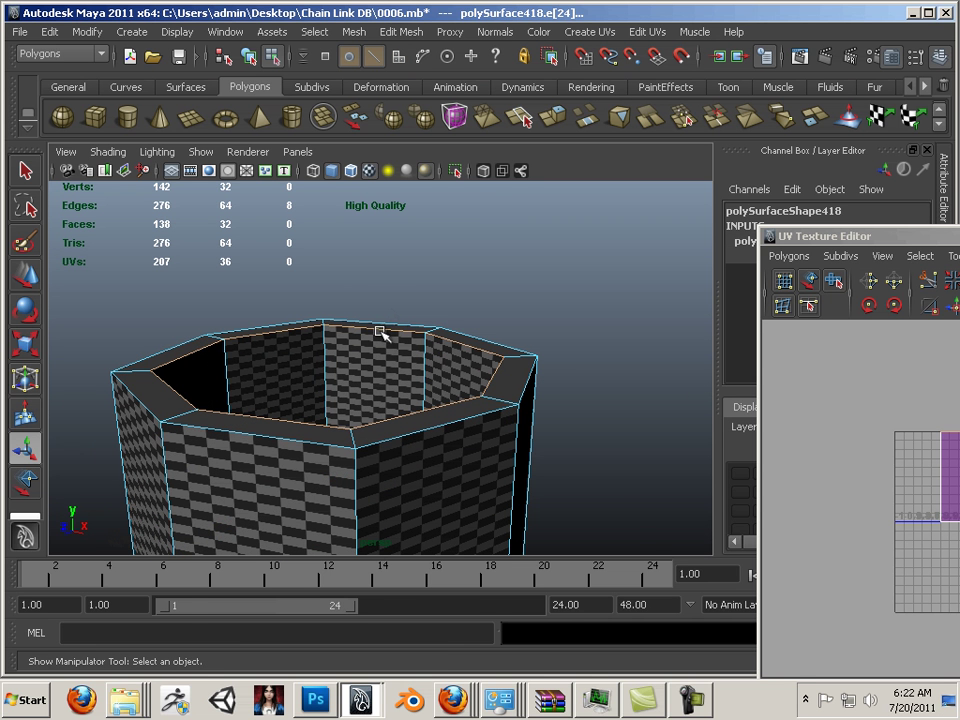
{"action": "left_click_drag", "start_coordinate": [887, 237], "coordinate": [587, 168]}
{"action": "left_click", "coordinate": [624, 213]}
- Cut the UVs along the inner edge loop at the bottom rim of the ring
{"action": "left_click_drag", "start_coordinate": [440, 370], "coordinate": [364, 390], "text": "alt"}
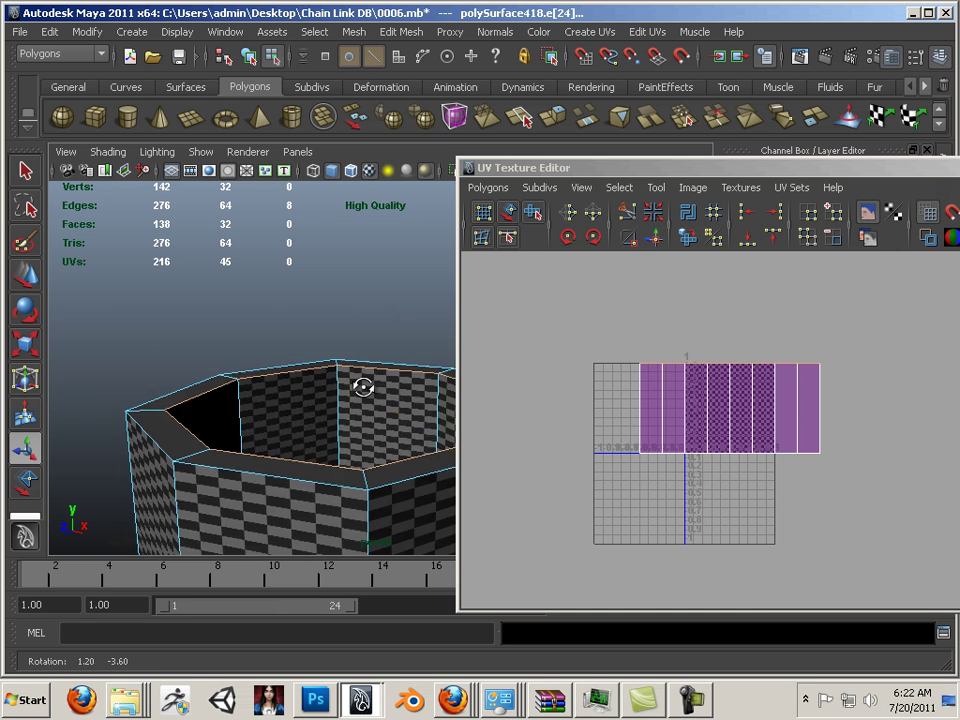
{"action": "middle_click_drag", "start_coordinate": [364, 390], "coordinate": [339, 326], "text": "alt"}
{"action": "left_click_drag", "start_coordinate": [339, 326], "coordinate": [298, 308], "text": "alt"}
{"action": "middle_click_drag", "start_coordinate": [298, 308], "coordinate": [293, 433], "text": "alt"}
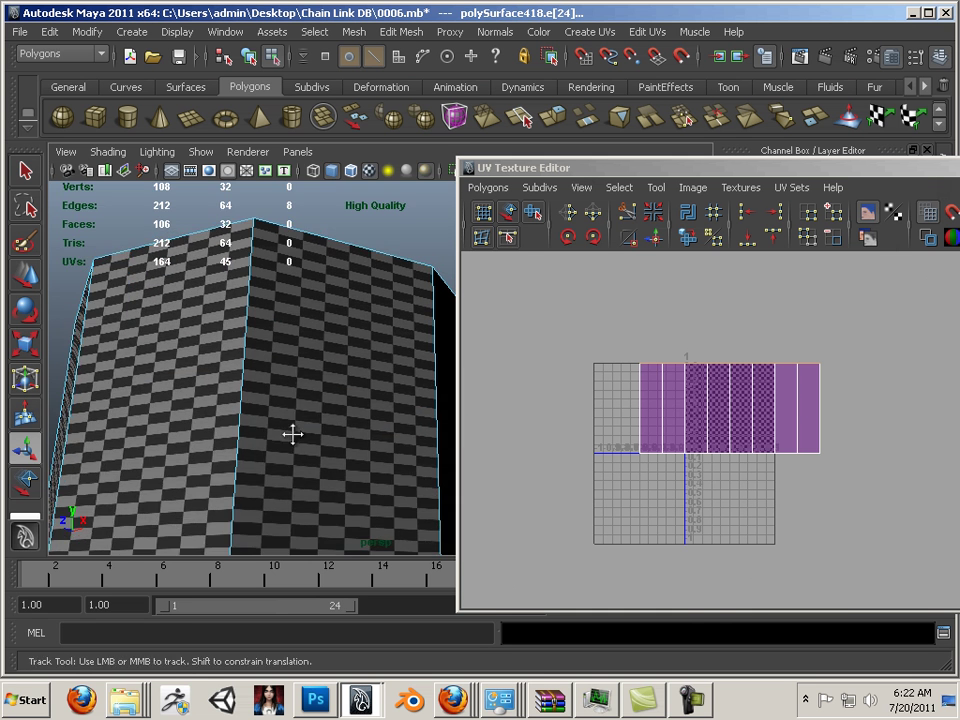
{"action": "left_click_drag", "start_coordinate": [293, 433], "coordinate": [267, 318], "text": "alt"}
{"action": "double_click", "coordinate": [270, 315]}
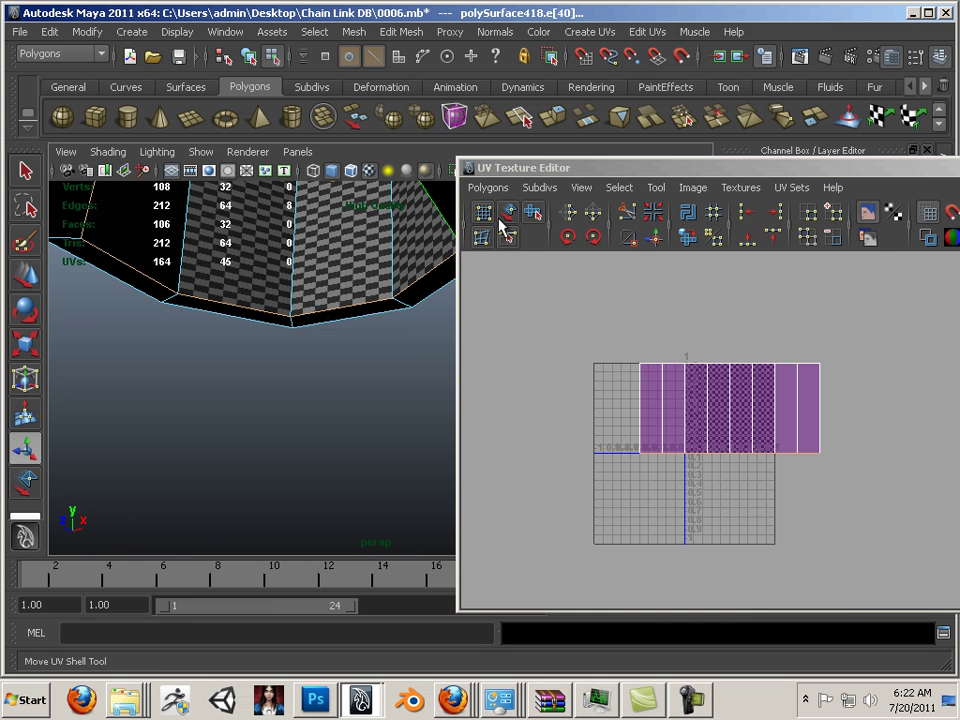
{"action": "left_click", "coordinate": [624, 222]}
- Move the ring's outer-wall UV shell down below the inner-wall shell and flip it
{"action": "right_click_drag", "start_coordinate": [683, 413], "coordinate": [824, 454]}
{"action": "key", "text": "w"}
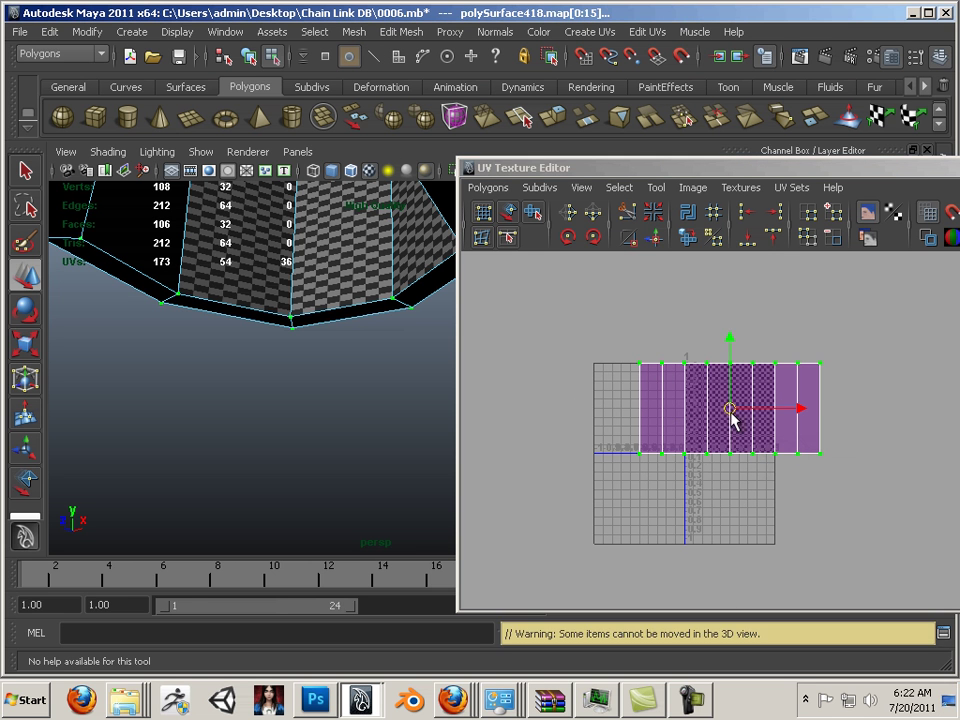
{"action": "left_click_drag", "start_coordinate": [732, 420], "coordinate": [729, 553]}
{"action": "middle_click_drag", "start_coordinate": [729, 553], "coordinate": [673, 460], "text": "alt"}
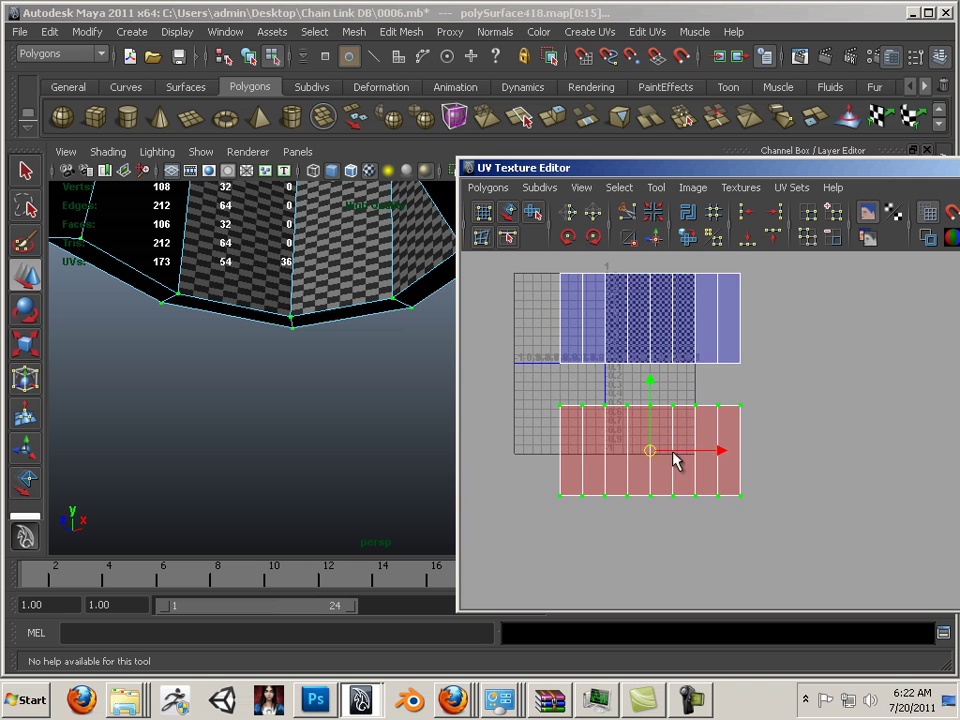
{"action": "left_click", "coordinate": [580, 215]}
{"action": "scroll", "coordinate": [697, 439], "scroll_direction": "up", "scroll_amount": 4}
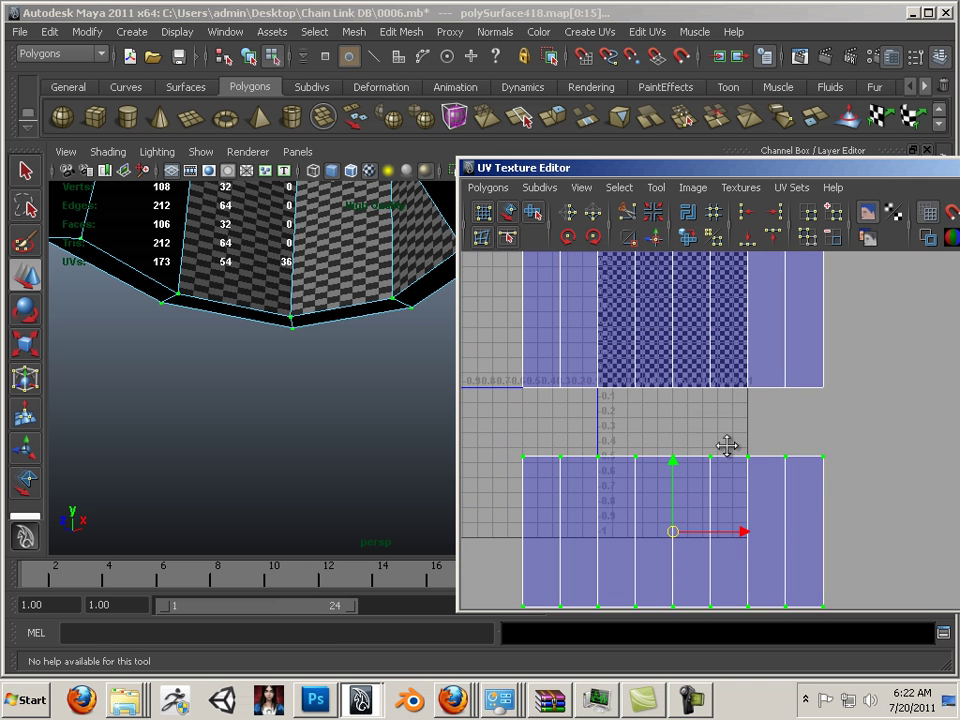
- Unfold the row of UVs along the upper border of the ring's outer-wall shell
{"action": "left_click_drag", "start_coordinate": [504, 434], "coordinate": [836, 495]}
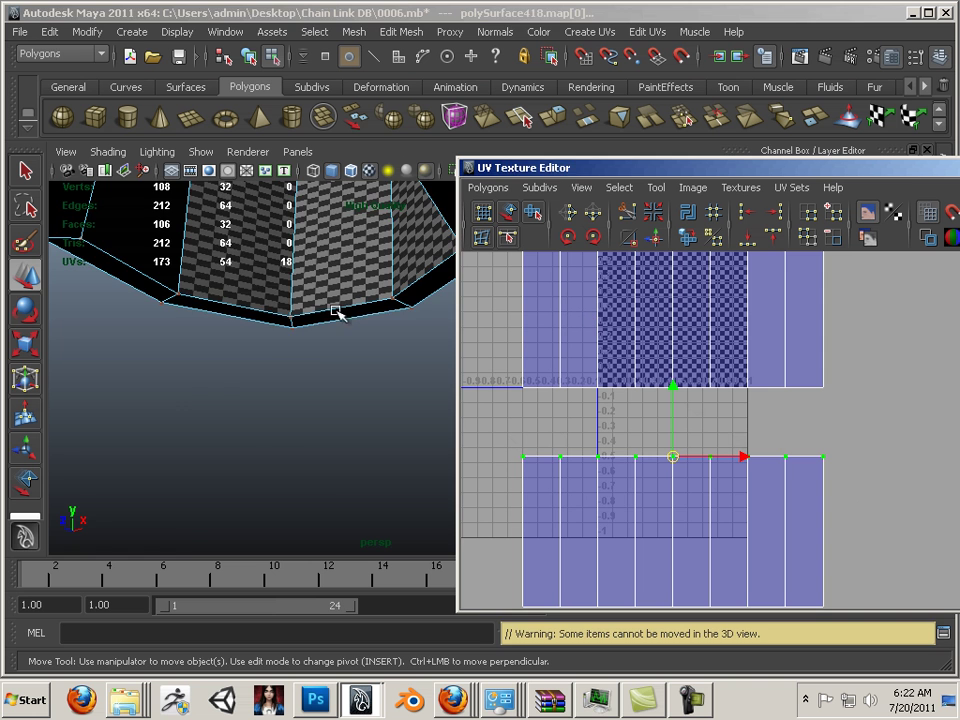
{"action": "left_click_drag", "start_coordinate": [335, 311], "coordinate": [322, 336], "text": "alt"}
{"action": "middle_click_drag", "start_coordinate": [330, 334], "coordinate": [330, 316], "text": "alt"}
{"action": "right_click_drag", "start_coordinate": [291, 261], "coordinate": [232, 240], "text": "alt"}
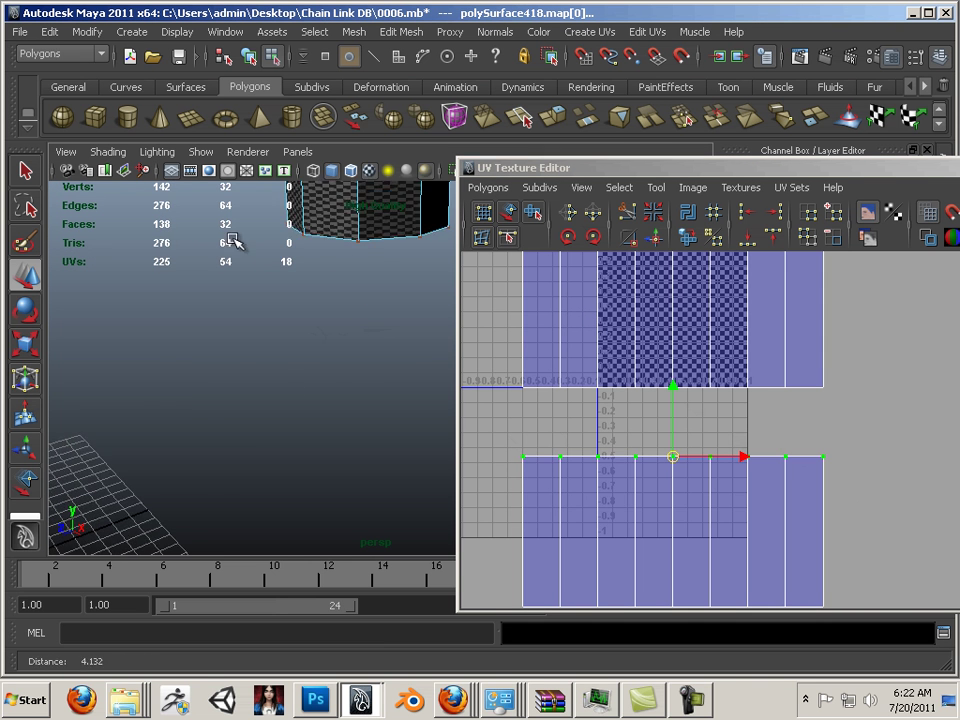
{"action": "middle_click_drag", "start_coordinate": [322, 285], "coordinate": [306, 394], "text": "alt"}
{"action": "left_click_drag", "start_coordinate": [316, 342], "coordinate": [312, 382], "text": "alt"}
{"action": "middle_click_drag", "start_coordinate": [317, 354], "coordinate": [304, 394], "text": "alt"}
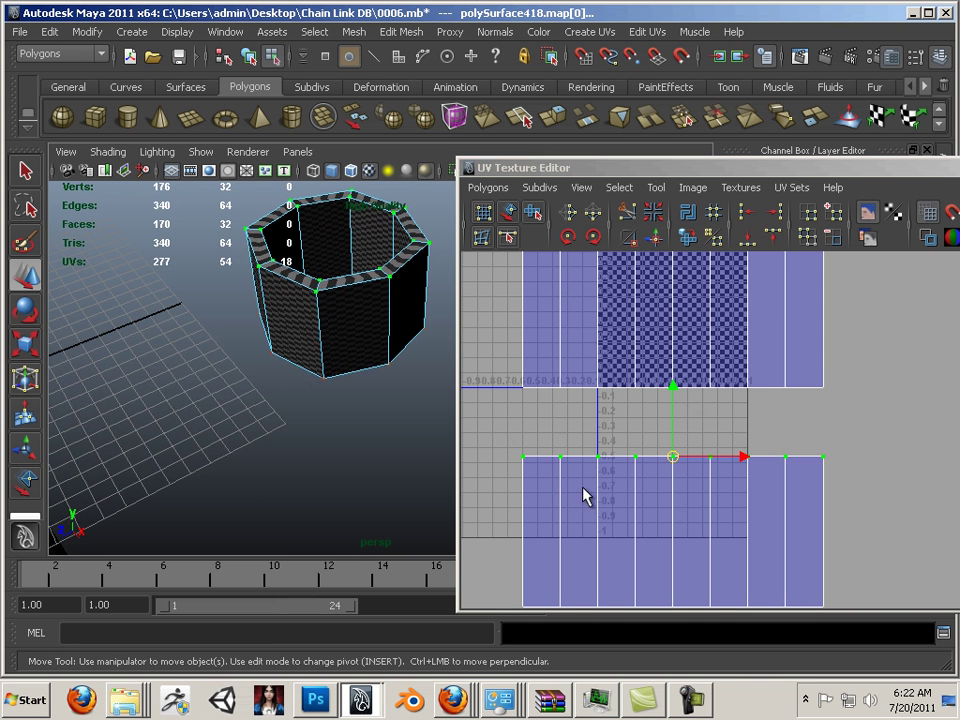
{"action": "mouse_move", "coordinate": [641, 471]}
{"action": "middle_mouse_down", "text": "alt"}
{"action": "mouse_move", "coordinate": [634, 424]}
{"action": "mouse_move", "coordinate": [647, 447]}
{"action": "middle_mouse_up", "text": "alt"}
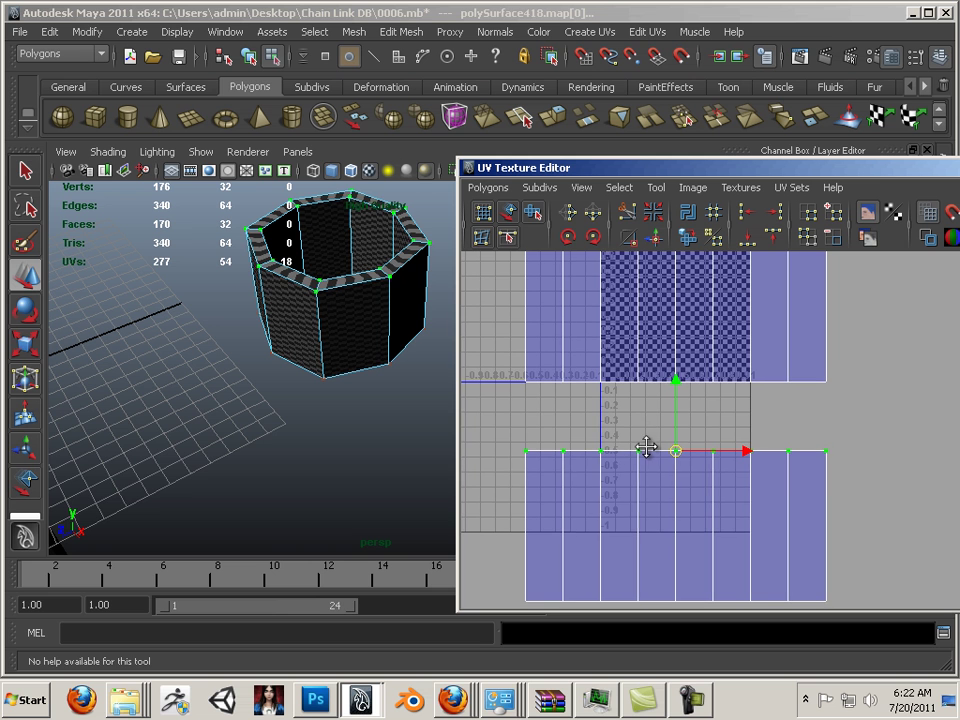
{"action": "left_click_drag", "start_coordinate": [884, 503], "coordinate": [872, 499]}
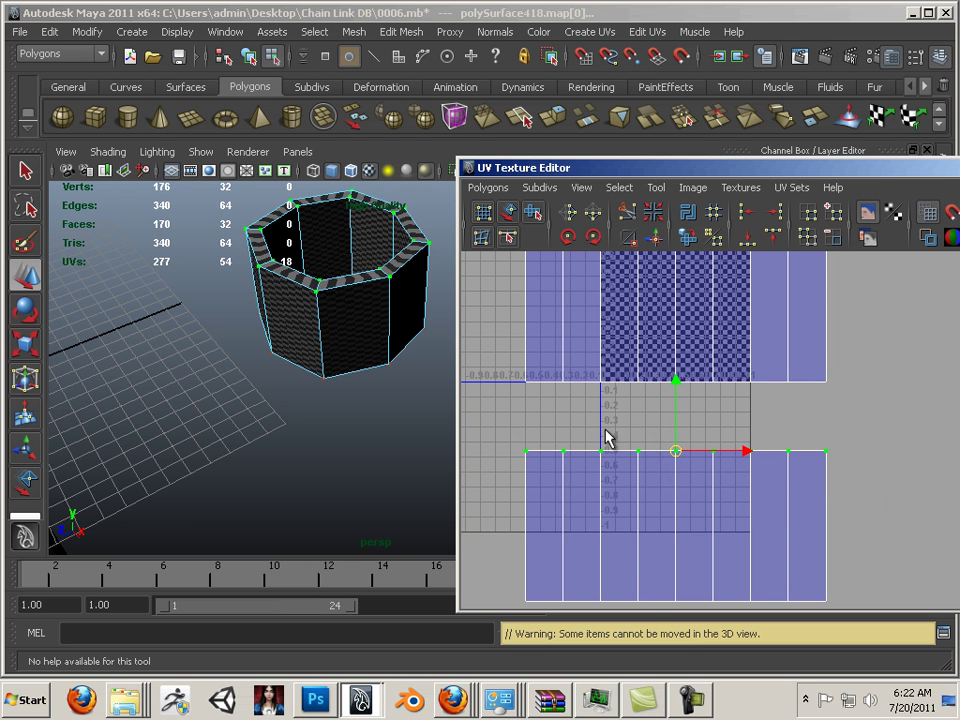
{"action": "left_click", "coordinate": [690, 239]}
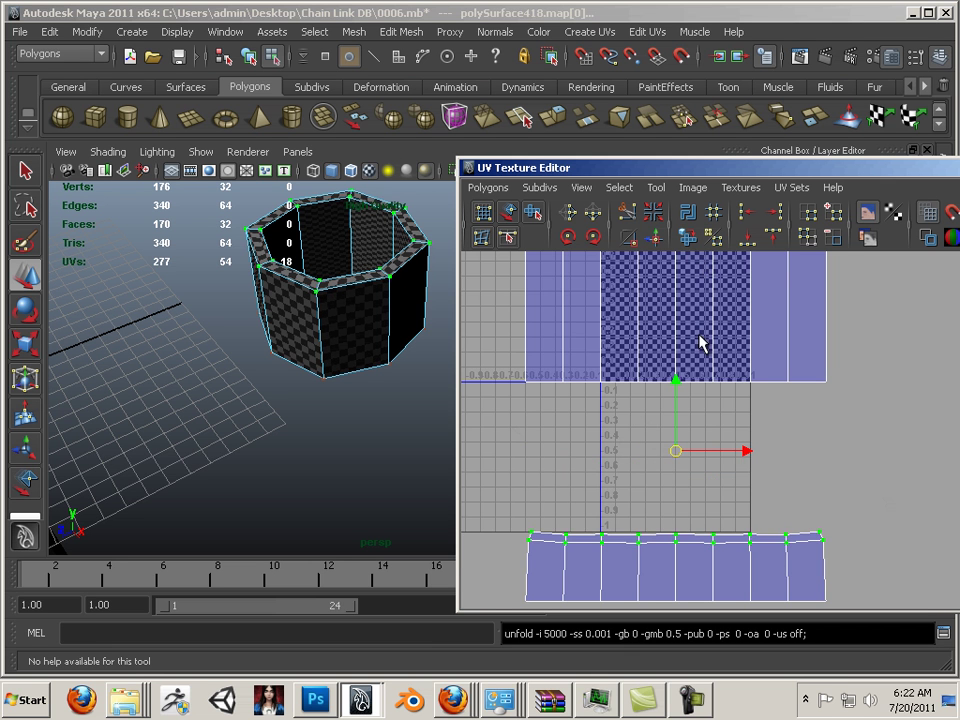
- Unfold the row of UVs along the lower border of the outer-wall shell
{"action": "middle_click_drag", "start_coordinate": [738, 507], "coordinate": [733, 394], "text": "alt"}
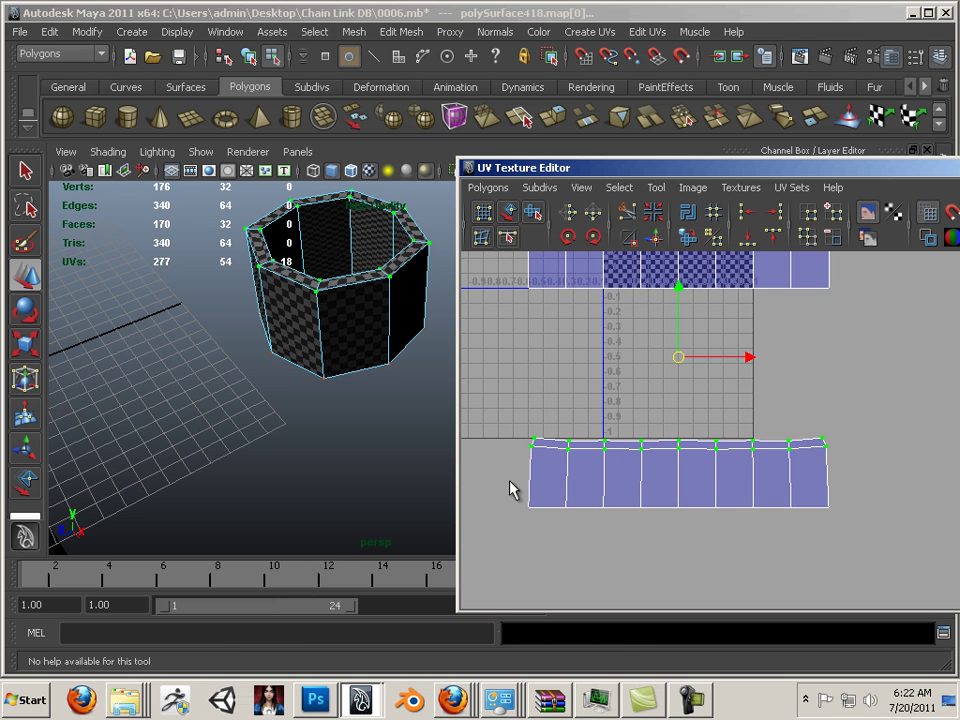
{"action": "key", "text": "w"}
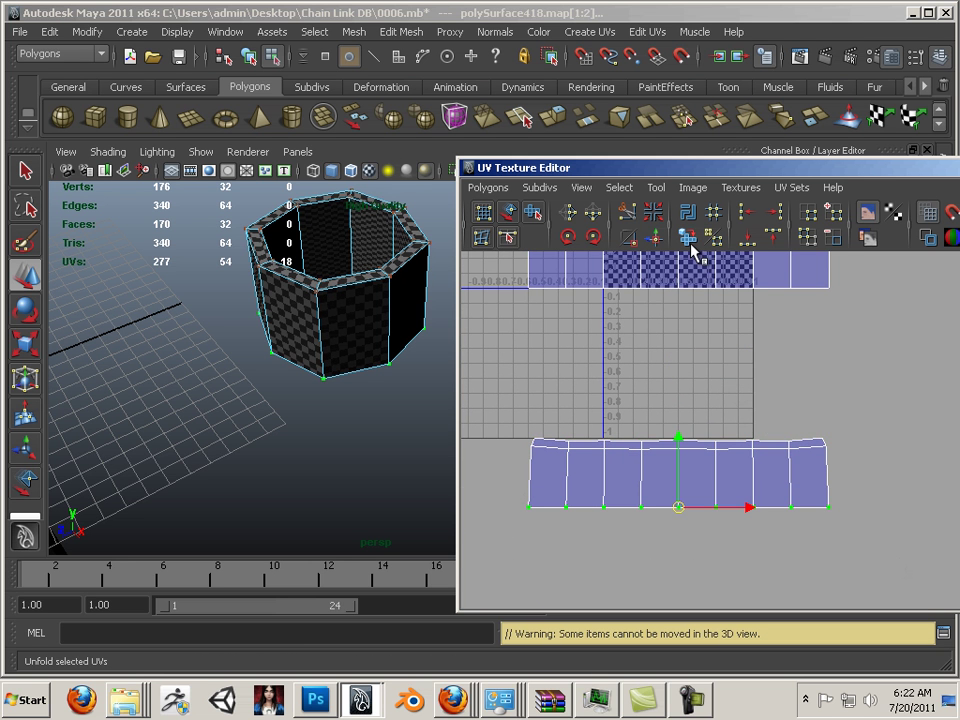
{"action": "left_click", "coordinate": [690, 239]}
- Unfold the lower border UVs of the ring's inner-wall shell, followed by its upper border UVs
{"action": "middle_click_drag", "start_coordinate": [696, 381], "coordinate": [694, 499], "text": "alt"}
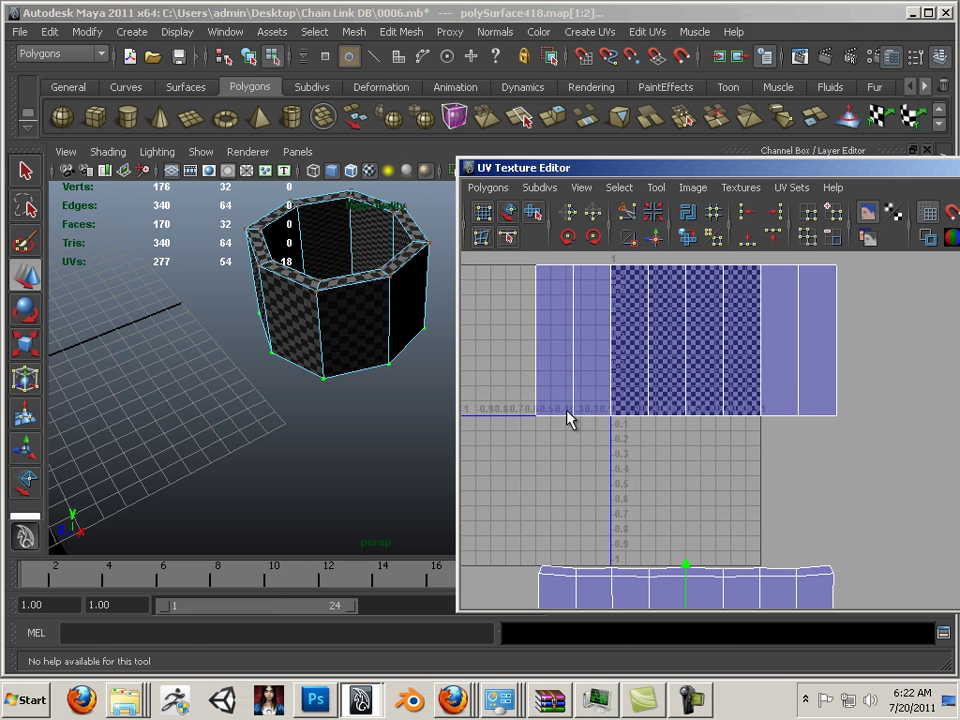
{"action": "left_click_drag", "start_coordinate": [628, 430], "coordinate": [628, 430]}
{"action": "left_click", "coordinate": [687, 239]}
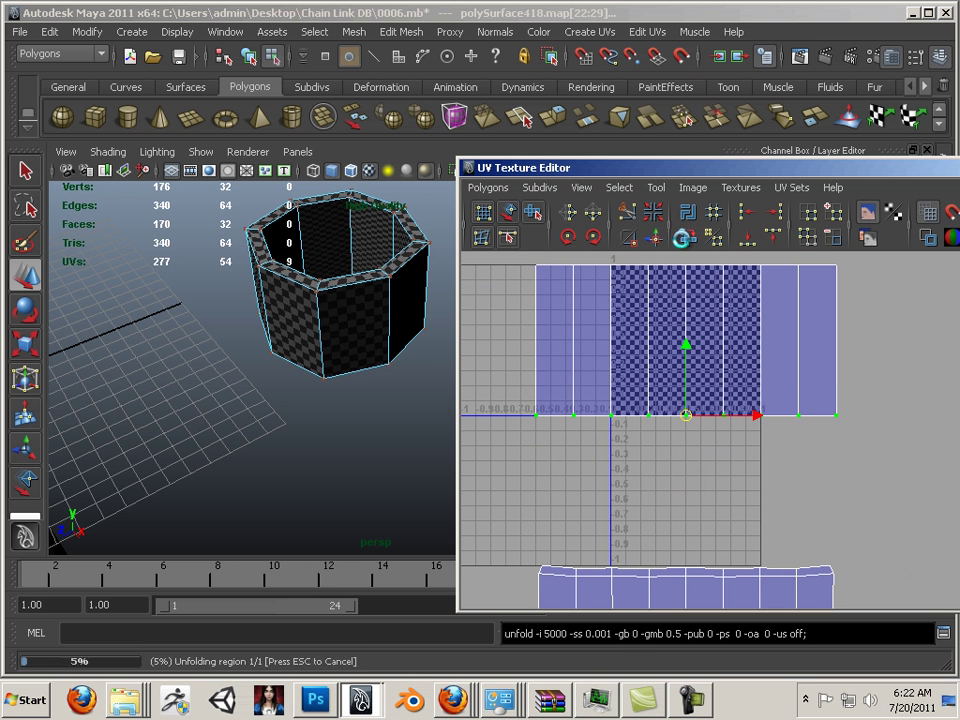
{"action": "left_click_drag", "start_coordinate": [516, 253], "coordinate": [882, 298]}
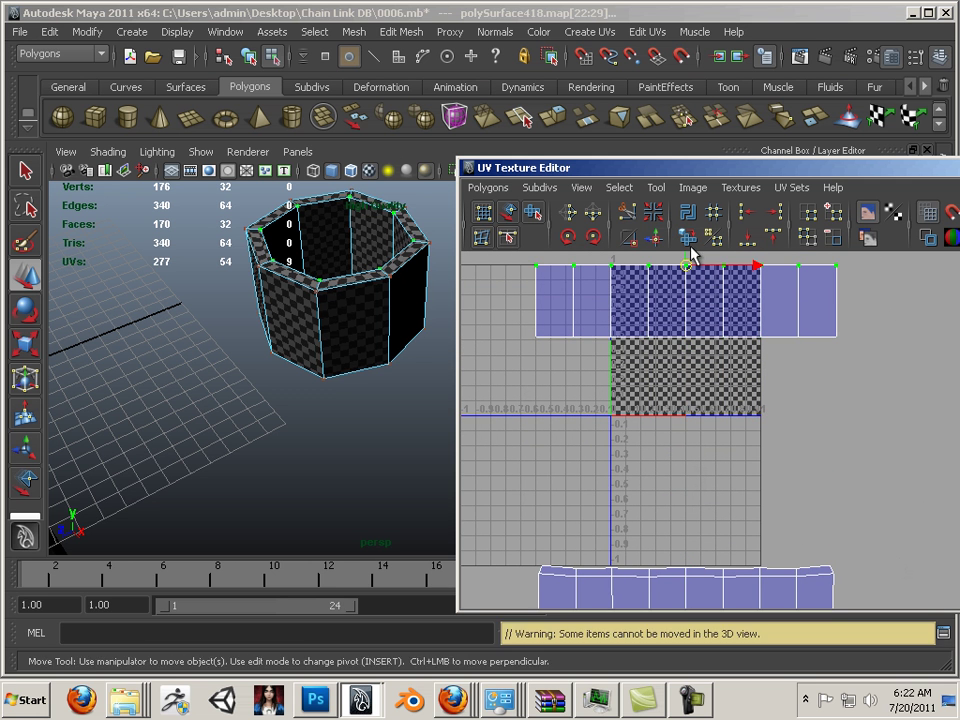
{"action": "left_click", "coordinate": [688, 240]}
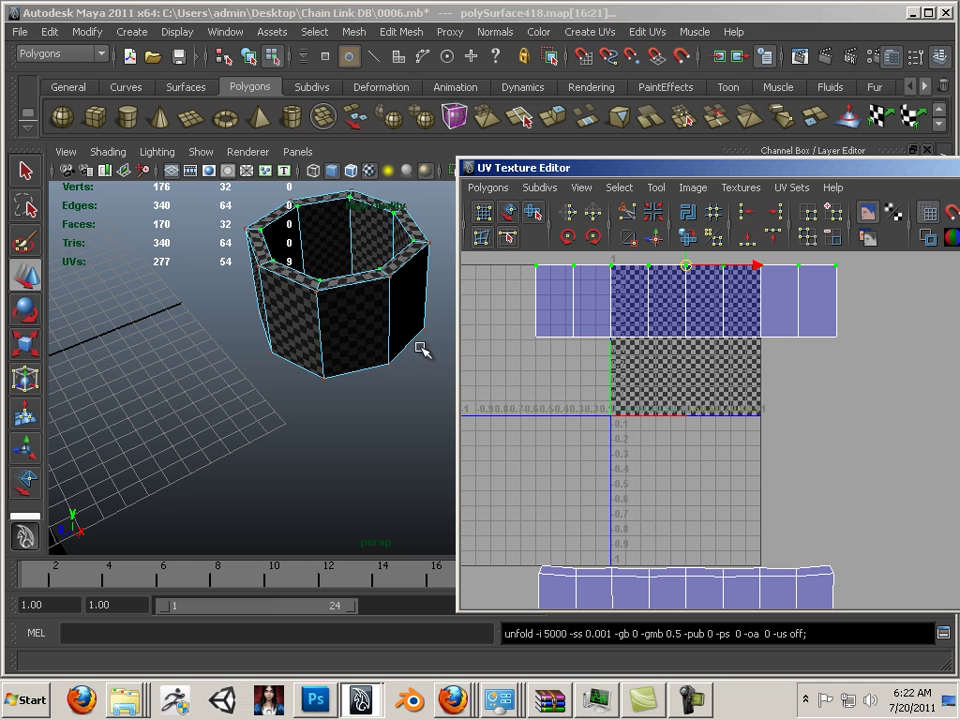
- Check the checker pattern on the ring and move the outer-wall shell up to just below the inner-wall shell
{"action": "left_click_drag", "start_coordinate": [341, 363], "coordinate": [400, 317], "text": "alt"}
{"action": "middle_click_drag", "start_coordinate": [363, 365], "coordinate": [407, 350], "text": "alt"}
{"action": "right_click_drag", "start_coordinate": [368, 338], "coordinate": [574, 414], "text": "alt"}
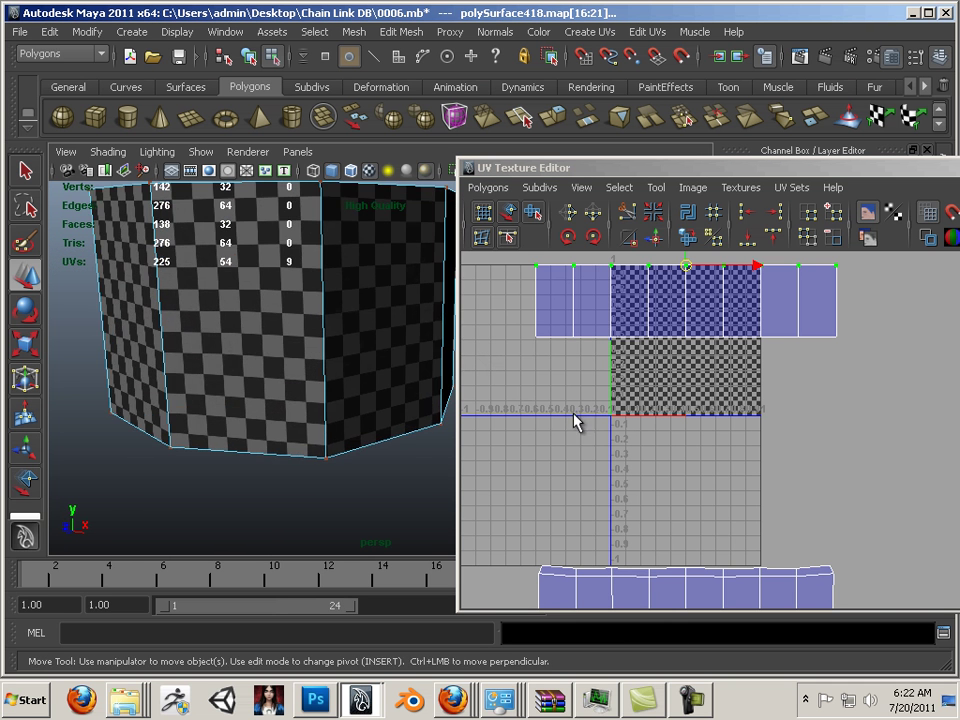
{"action": "left_click_drag", "start_coordinate": [370, 339], "coordinate": [343, 392], "text": "alt"}
{"action": "right_click_drag", "start_coordinate": [673, 418], "coordinate": [632, 446], "text": "alt"}
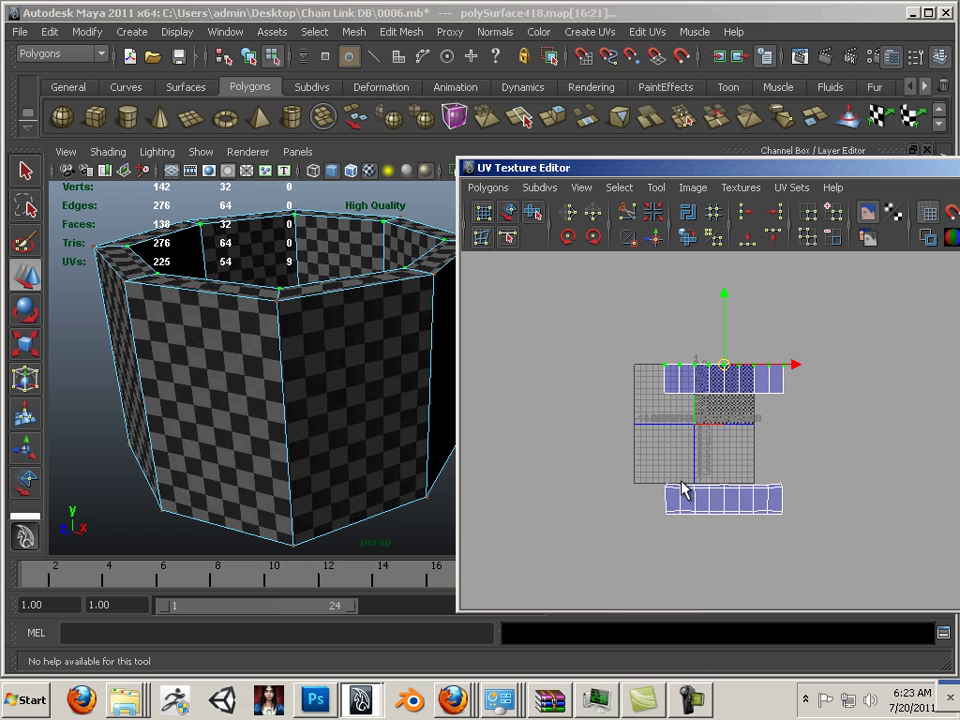
{"action": "right_click_drag", "start_coordinate": [681, 480], "coordinate": [728, 473]}
{"action": "left_click_drag", "start_coordinate": [635, 456], "coordinate": [828, 561]}
{"action": "left_click_drag", "start_coordinate": [726, 426], "coordinate": [731, 355]}
{"action": "left_click", "coordinate": [719, 478]}
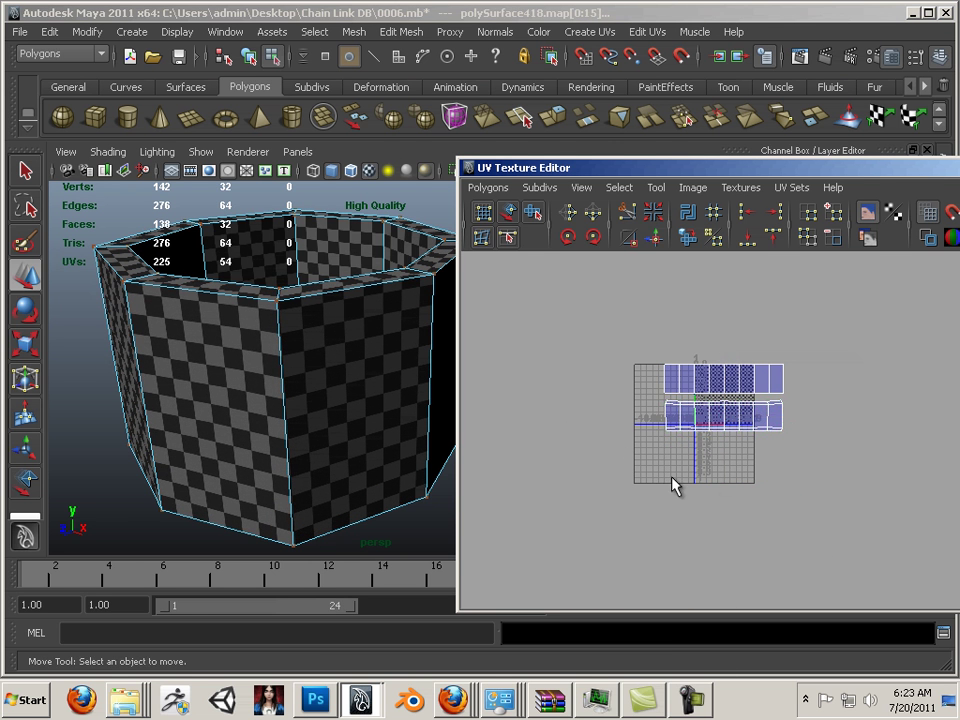
- Move both UV shells of the ring together to the empty area below the UV grid
{"action": "middle_click_drag", "start_coordinate": [673, 480], "coordinate": [811, 492], "text": "alt"}
{"action": "right_click_drag", "start_coordinate": [811, 492], "coordinate": [730, 470], "text": "alt"}
{"action": "middle_click_drag", "start_coordinate": [730, 470], "coordinate": [617, 434], "text": "alt"}
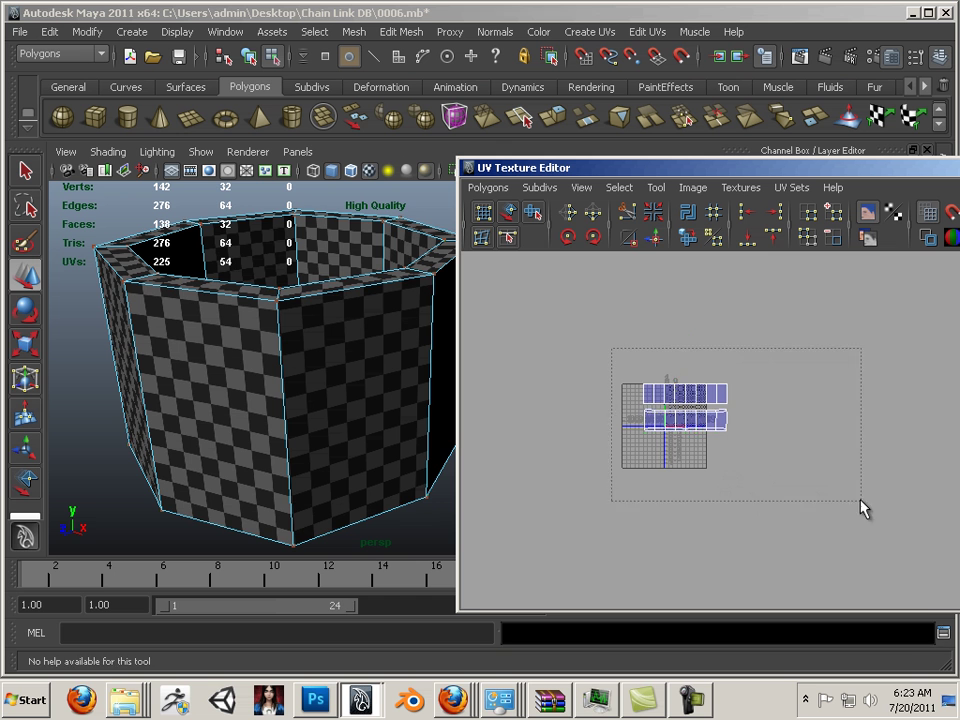
{"action": "left_click_drag", "start_coordinate": [861, 502], "coordinate": [861, 502]}
{"action": "left_click_drag", "start_coordinate": [696, 420], "coordinate": [729, 578]}
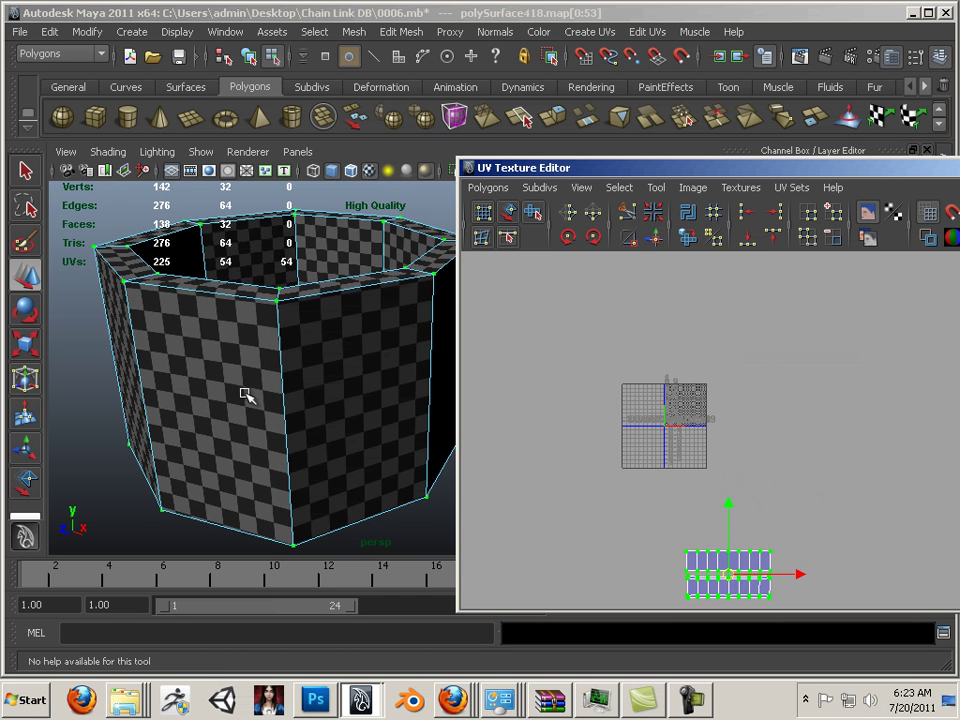
- Select all the separate fence pieces in object mode and combine them into one mesh
{"action": "right_click_drag", "start_coordinate": [213, 376], "coordinate": [182, 296], "text": "alt"}
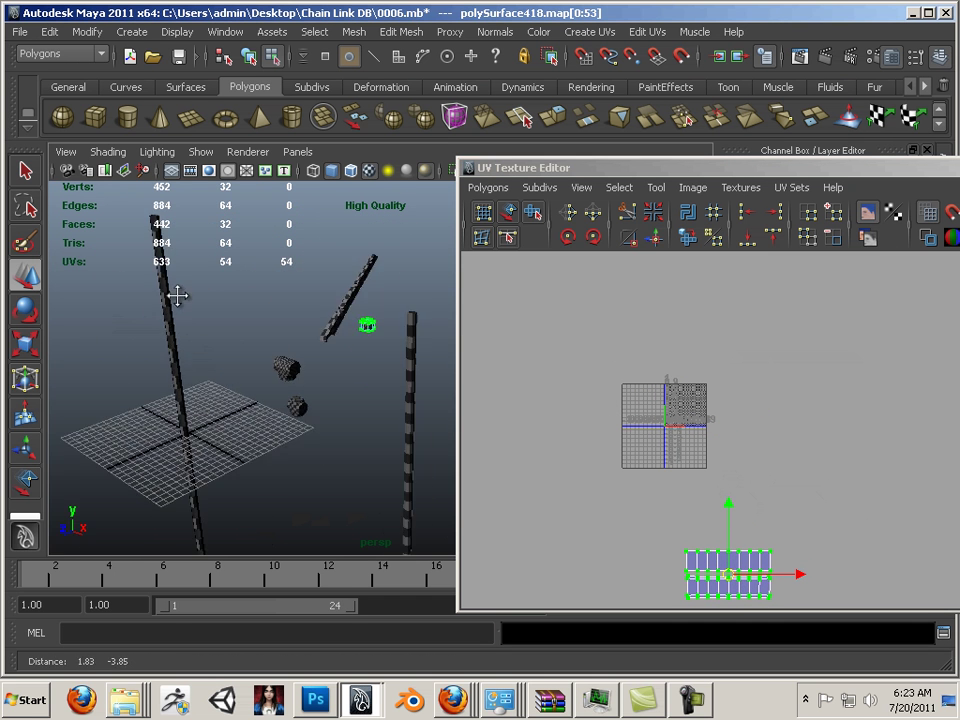
{"action": "left_click_drag", "start_coordinate": [182, 296], "coordinate": [86, 261], "text": "alt"}
{"action": "right_click_drag", "start_coordinate": [86, 261], "coordinate": [122, 272], "text": "alt"}
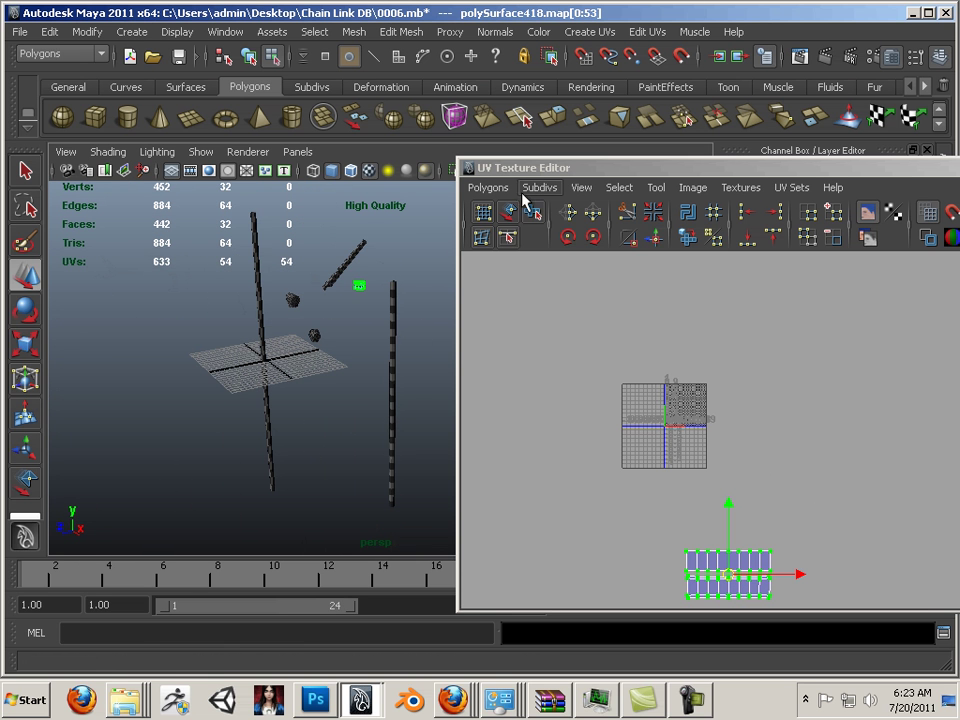
{"action": "right_click_drag", "start_coordinate": [388, 316], "coordinate": [376, 289]}
{"action": "left_click_drag", "start_coordinate": [418, 406], "coordinate": [418, 406]}
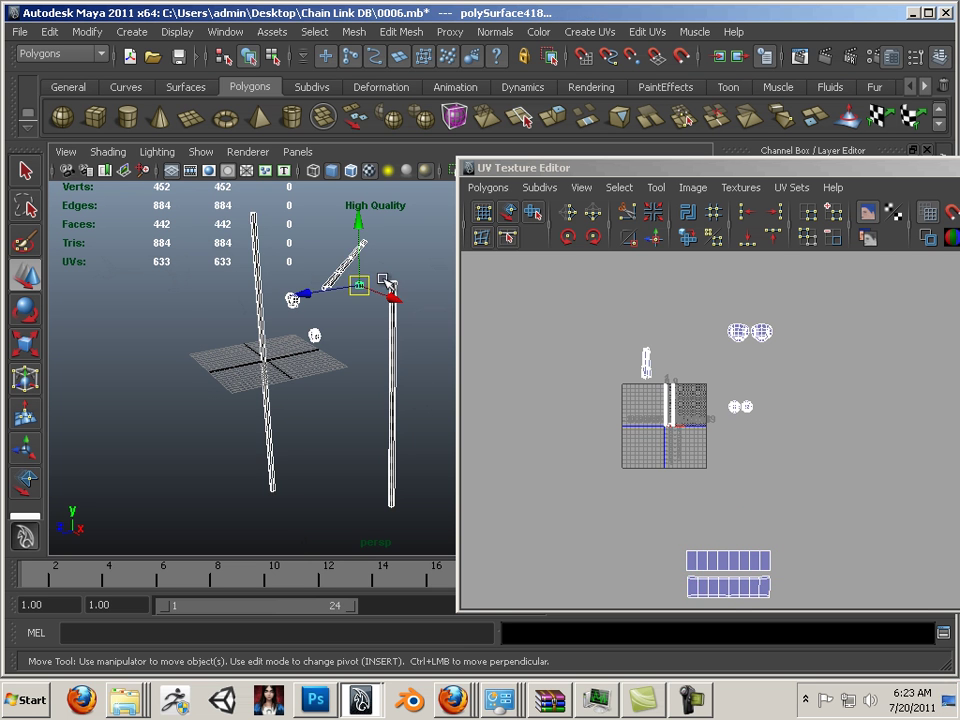
{"action": "left_click", "coordinate": [354, 31]}
{"action": "left_click", "coordinate": [362, 60]}
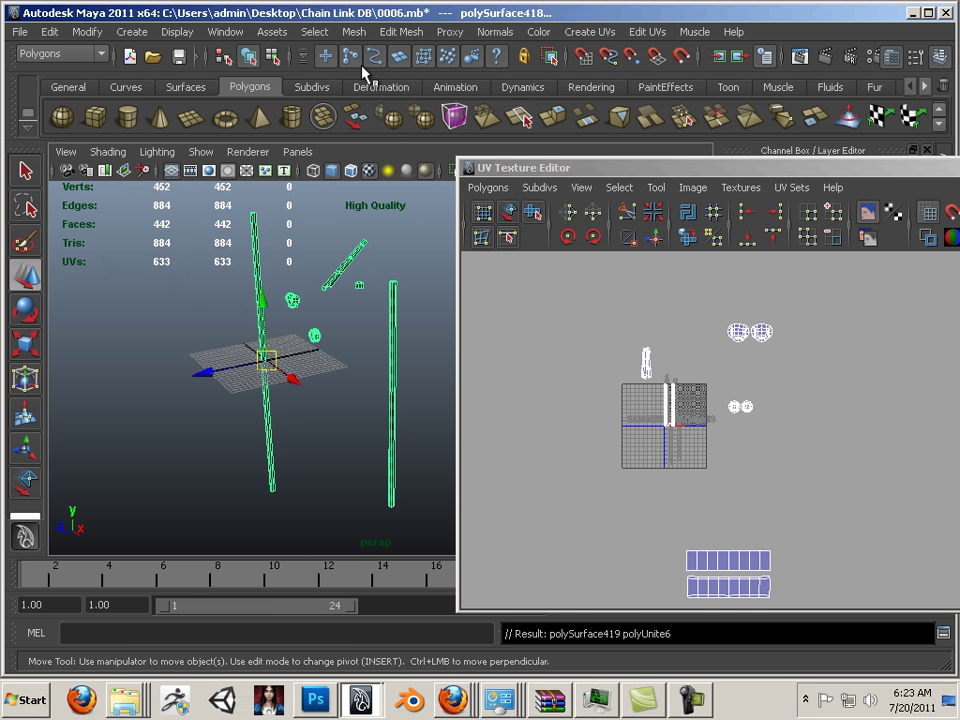
- Try the automatic UV Layout on the combined mesh, then undo it
{"action": "left_click", "coordinate": [494, 192]}
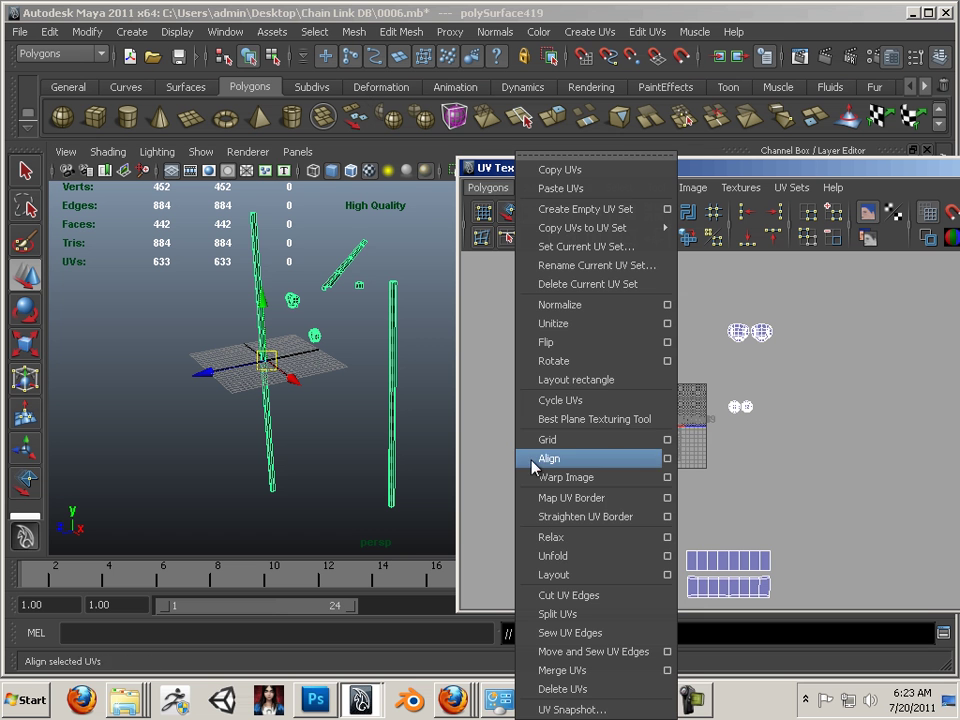
{"action": "left_click", "coordinate": [555, 576]}
{"action": "scroll", "coordinate": [595, 478], "scroll_direction": "up", "scroll_amount": 8}
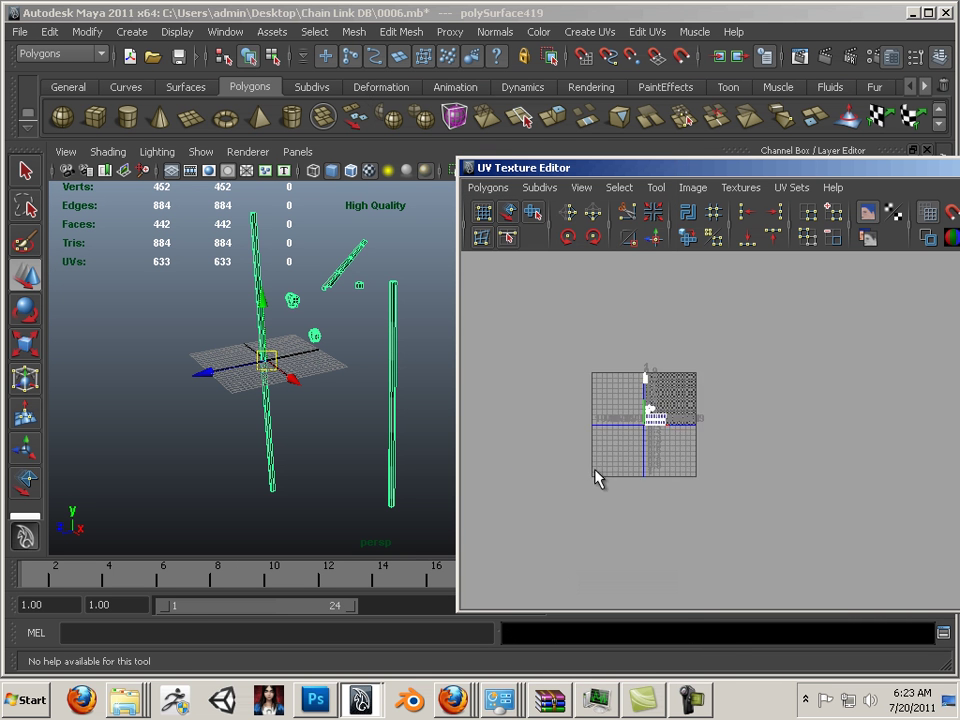
{"action": "middle_click_drag", "start_coordinate": [558, 432], "coordinate": [762, 526], "text": "alt"}
{"action": "right_click_drag", "start_coordinate": [574, 446], "coordinate": [776, 548], "text": "alt"}
{"action": "middle_click_drag", "start_coordinate": [580, 460], "coordinate": [638, 475], "text": "alt"}
{"action": "key", "text": "ctrl+z"}
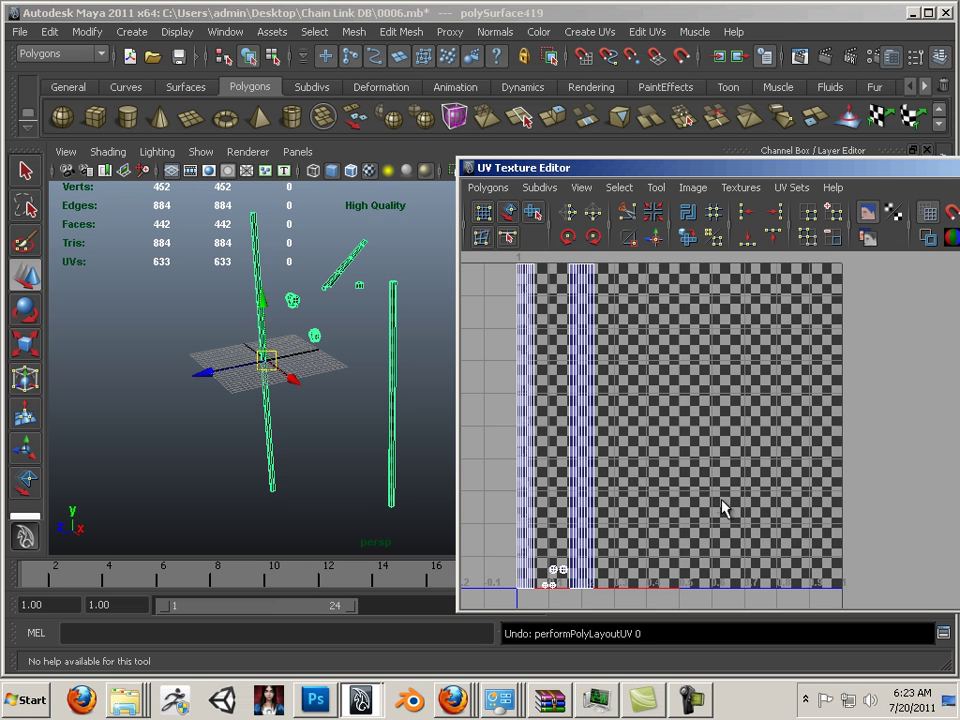
- Move the two smaller round UV shells into the upper part of the texture square, beside the tall pole strips
{"action": "right_click_drag", "start_coordinate": [724, 503], "coordinate": [537, 448], "text": "alt"}
{"action": "middle_click_drag", "start_coordinate": [654, 467], "coordinate": [577, 488], "text": "alt"}
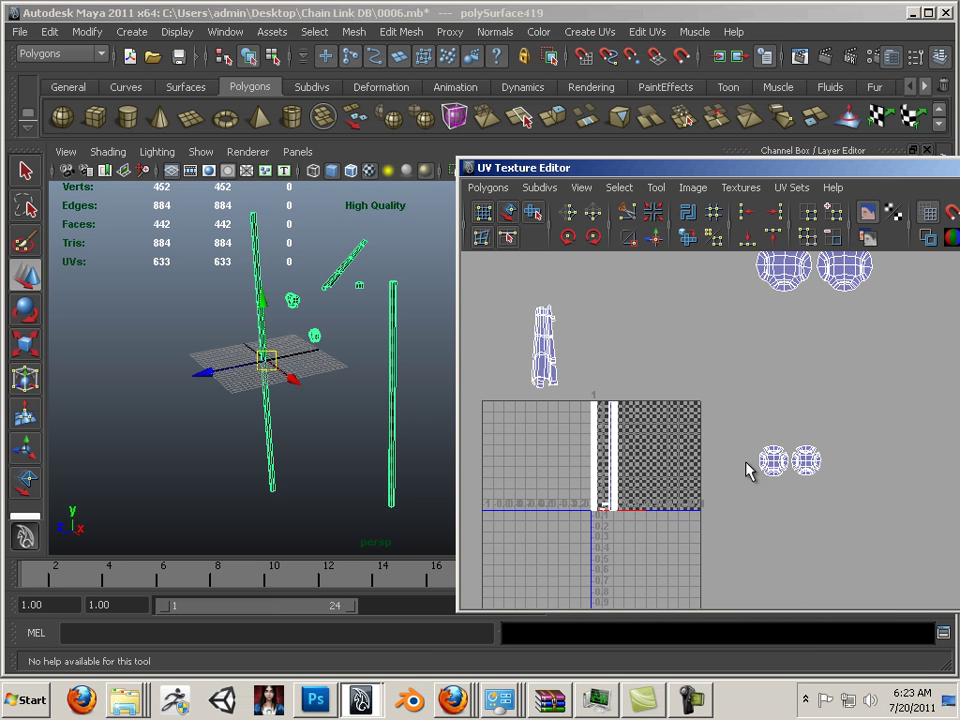
{"action": "right_click_drag", "start_coordinate": [781, 474], "coordinate": [803, 461]}
{"action": "key", "text": "w"}
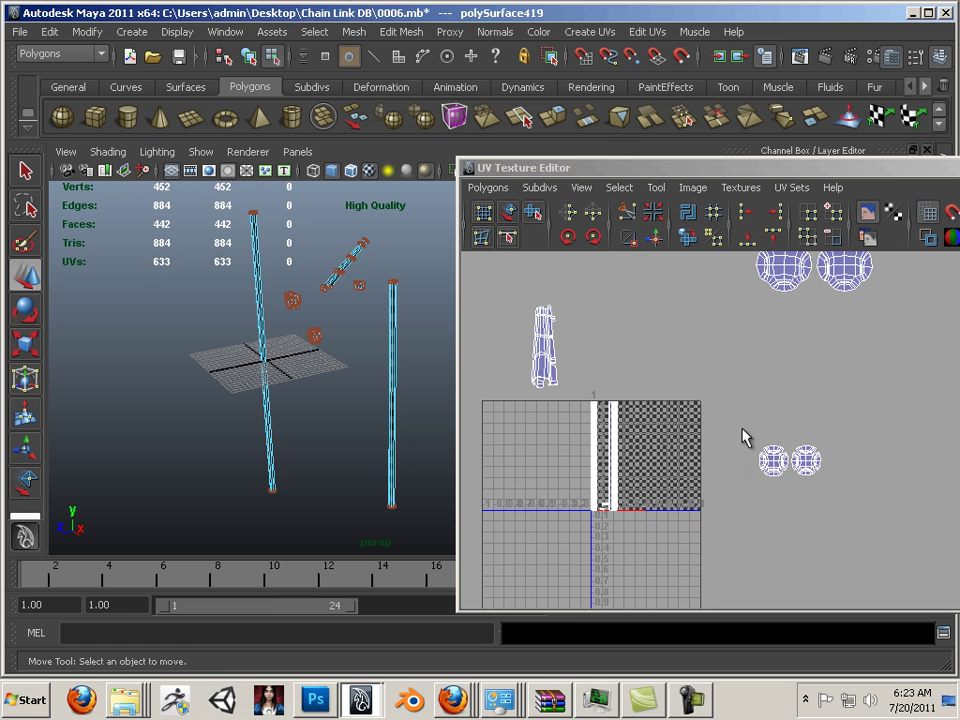
{"action": "left_click_drag", "start_coordinate": [746, 437], "coordinate": [868, 516]}
{"action": "left_click_drag", "start_coordinate": [788, 464], "coordinate": [660, 432]}
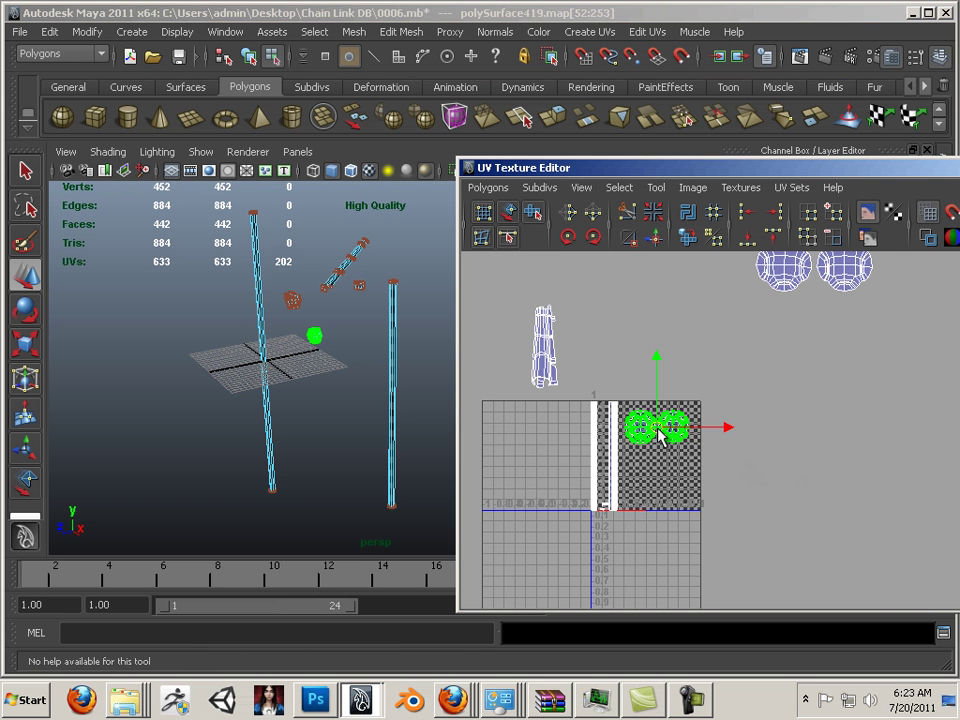
- Move the two larger round UV shells into the texture square below the smaller round pair and scale them down uniformly
{"action": "middle_click_drag", "start_coordinate": [779, 372], "coordinate": [756, 396], "text": "alt"}
{"action": "left_click_drag", "start_coordinate": [893, 430], "coordinate": [890, 428]}
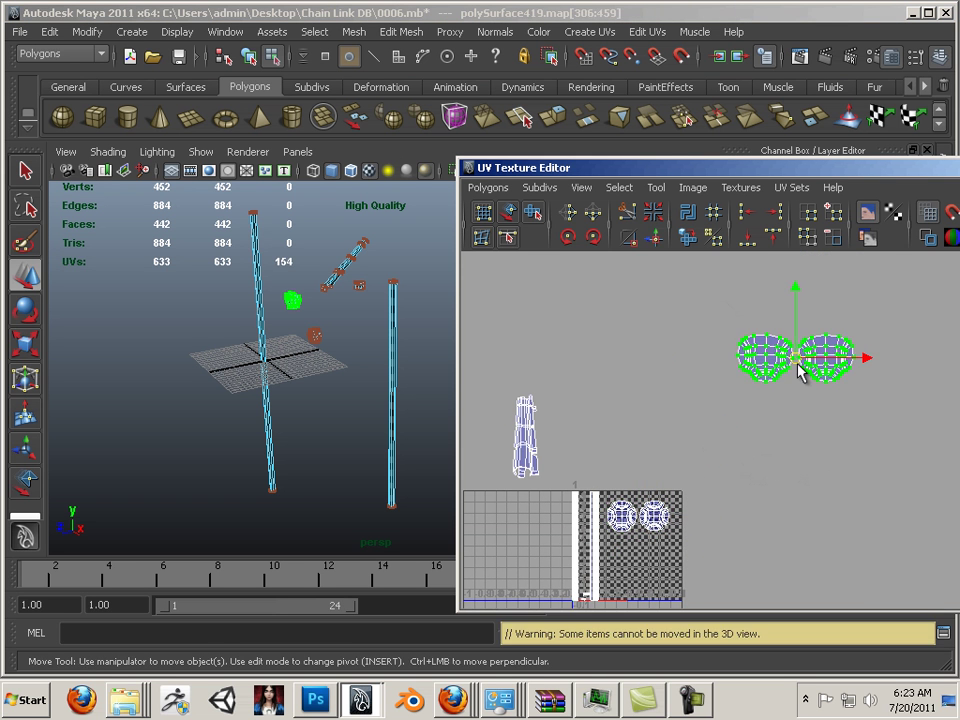
{"action": "left_click_drag", "start_coordinate": [799, 369], "coordinate": [657, 580]}
{"action": "middle_click_drag", "start_coordinate": [695, 597], "coordinate": [735, 435], "text": "alt"}
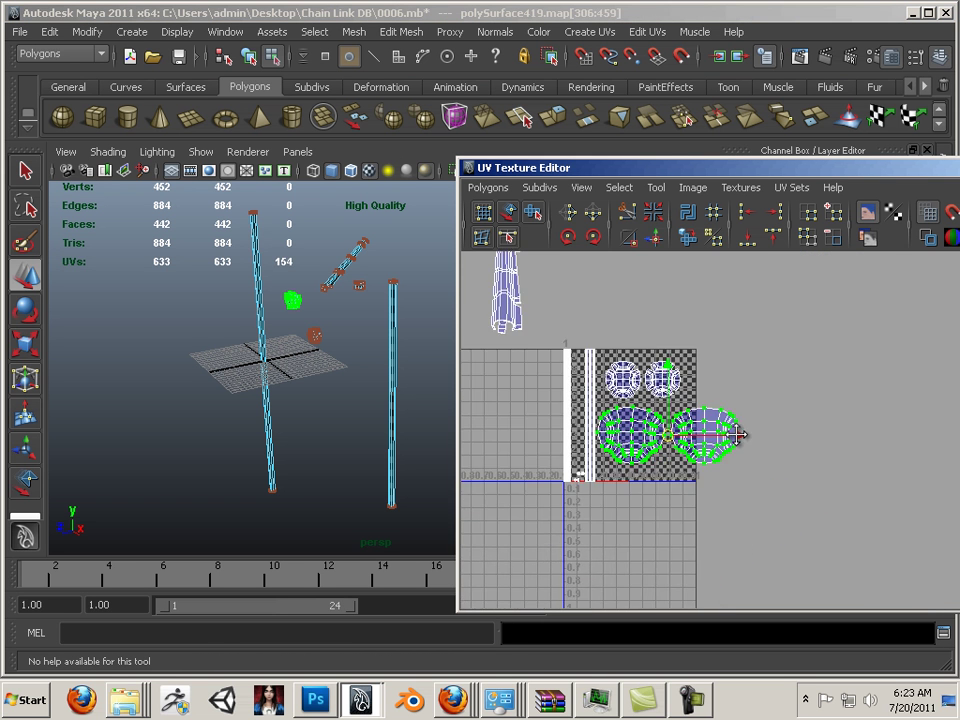
{"action": "key", "text": "r"}
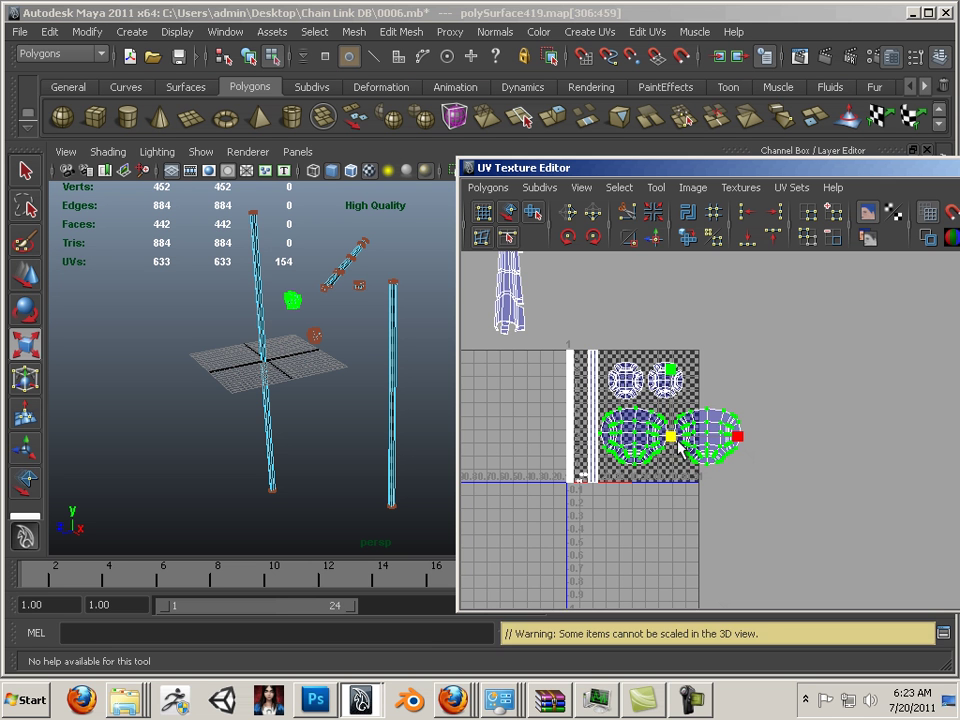
{"action": "left_click_drag", "start_coordinate": [669, 437], "coordinate": [650, 432]}
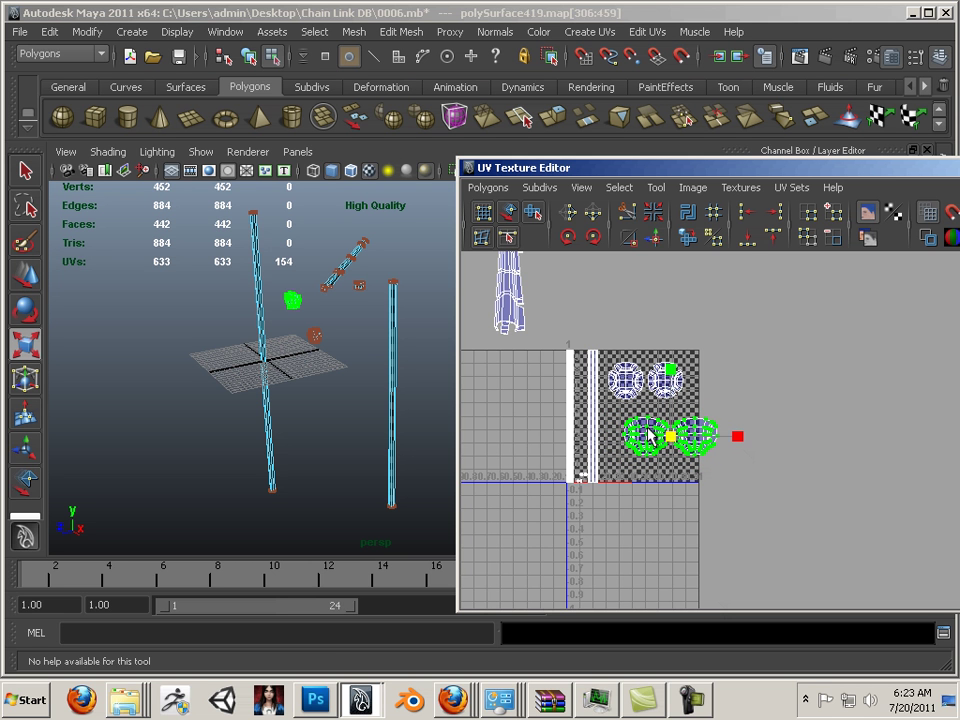
- Shift all four round UV shells to the texture square's right edge and tuck the larger pair close beneath the smaller pair
{"action": "key", "text": "w"}
{"action": "left_click_drag", "start_coordinate": [620, 482], "coordinate": [605, 490]}
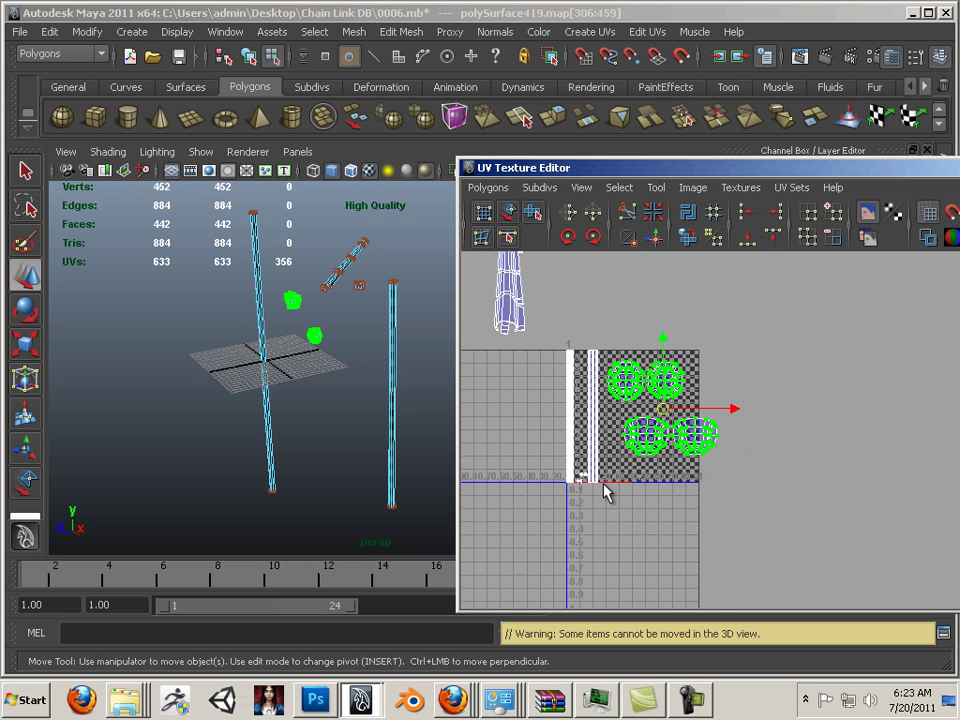
{"action": "left_click_drag", "start_coordinate": [663, 412], "coordinate": [742, 396]}
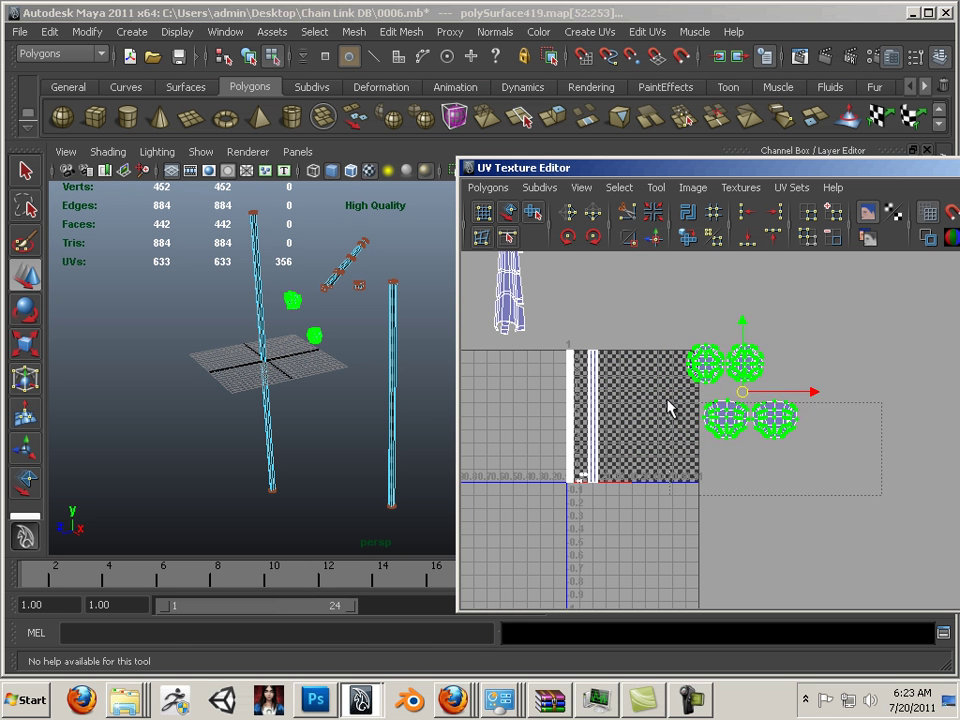
{"action": "left_click_drag", "start_coordinate": [668, 401], "coordinate": [667, 396]}
{"action": "left_click_drag", "start_coordinate": [752, 420], "coordinate": [728, 404]}
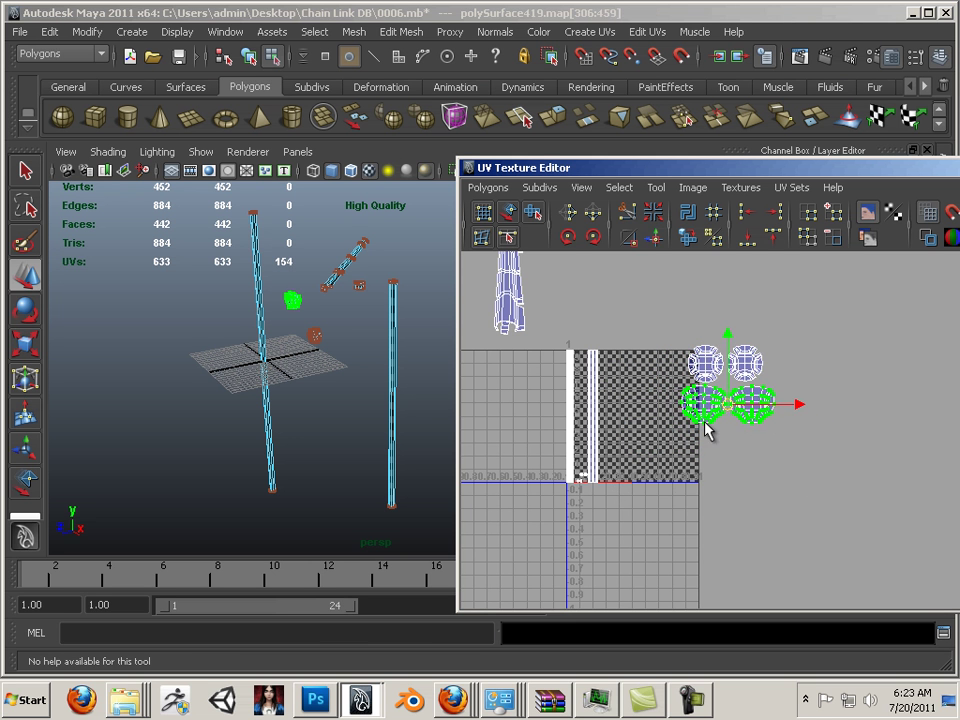
- Scale all four round UV shells down together uniformly
{"action": "middle_click_drag", "start_coordinate": [686, 427], "coordinate": [668, 466], "text": "alt"}
{"action": "right_click_drag", "start_coordinate": [668, 466], "coordinate": [916, 541], "text": "alt"}
{"action": "right_click_drag", "start_coordinate": [725, 476], "coordinate": [815, 500], "text": "alt"}
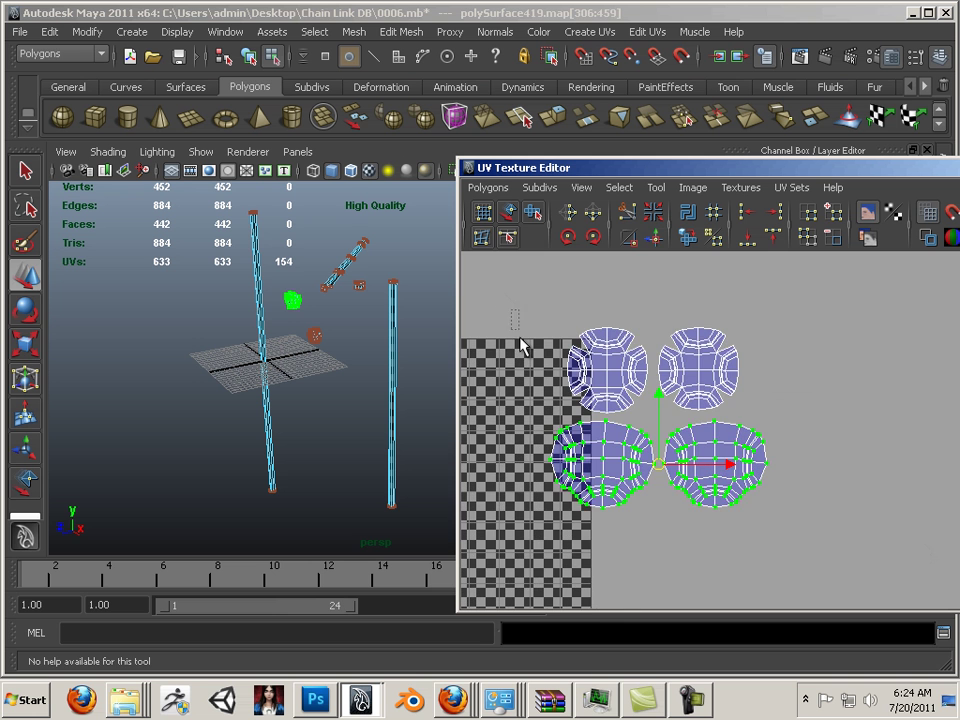
{"action": "left_click_drag", "start_coordinate": [520, 345], "coordinate": [752, 535]}
{"action": "key", "text": "r"}
{"action": "left_click_drag", "start_coordinate": [664, 416], "coordinate": [612, 402]}
{"action": "key", "text": "w"}
- Move the four round UV shells back into the texture square's upper part, right beside the vertical pole strips
{"action": "middle_click_drag", "start_coordinate": [600, 423], "coordinate": [864, 423], "text": "alt"}
{"action": "left_click_drag", "start_coordinate": [859, 402], "coordinate": [818, 400]}
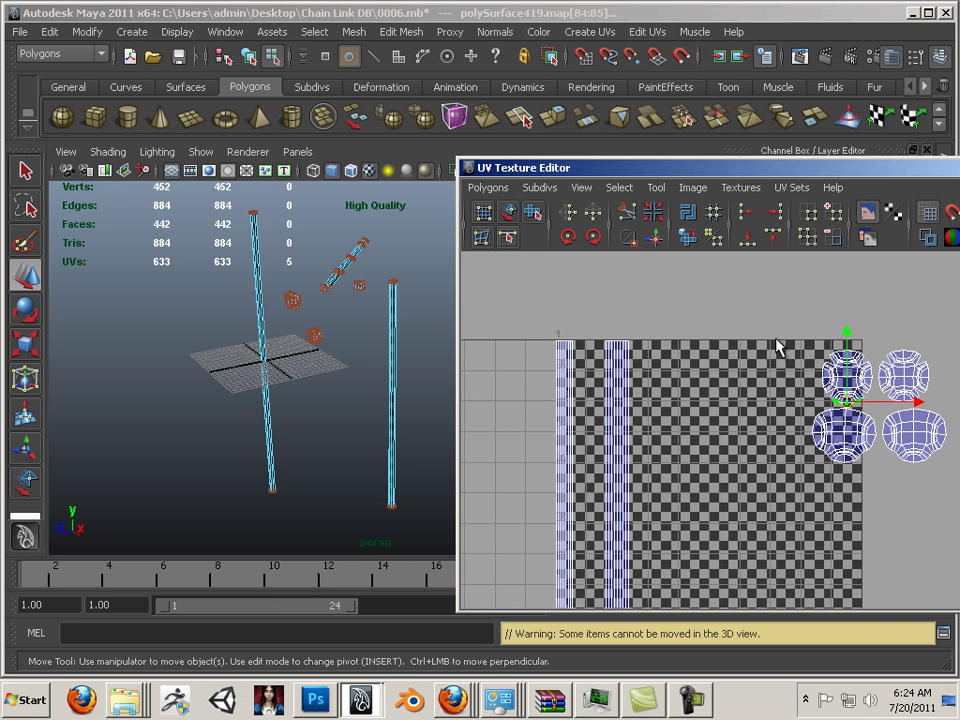
{"action": "left_click_drag", "start_coordinate": [776, 338], "coordinate": [957, 490]}
{"action": "left_click_drag", "start_coordinate": [882, 407], "coordinate": [705, 401]}
- Move the long tapered UV shell from above the grid into the texture square beside the round shells and scale it down uniformly
{"action": "right_click_drag", "start_coordinate": [704, 403], "coordinate": [586, 423], "text": "alt"}
{"action": "middle_click_drag", "start_coordinate": [695, 434], "coordinate": [715, 531], "text": "alt"}
{"action": "right_click_drag", "start_coordinate": [714, 533], "coordinate": [647, 313], "text": "alt"}
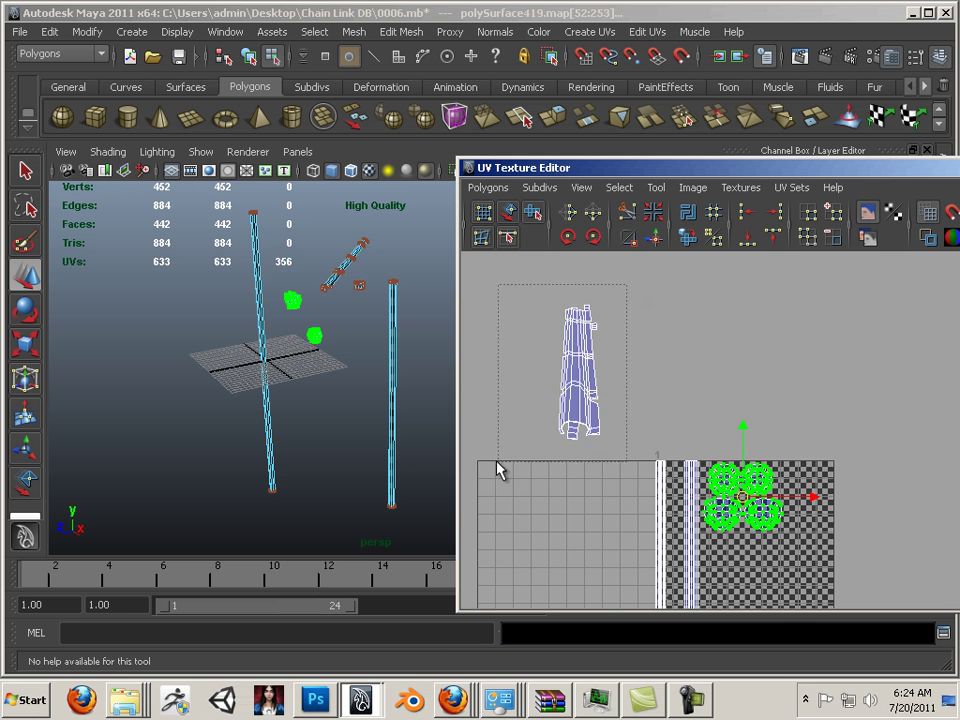
{"action": "left_click_drag", "start_coordinate": [498, 470], "coordinate": [498, 470]}
{"action": "left_click_drag", "start_coordinate": [574, 377], "coordinate": [800, 525]}
{"action": "middle_click_drag", "start_coordinate": [800, 525], "coordinate": [703, 428], "text": "alt"}
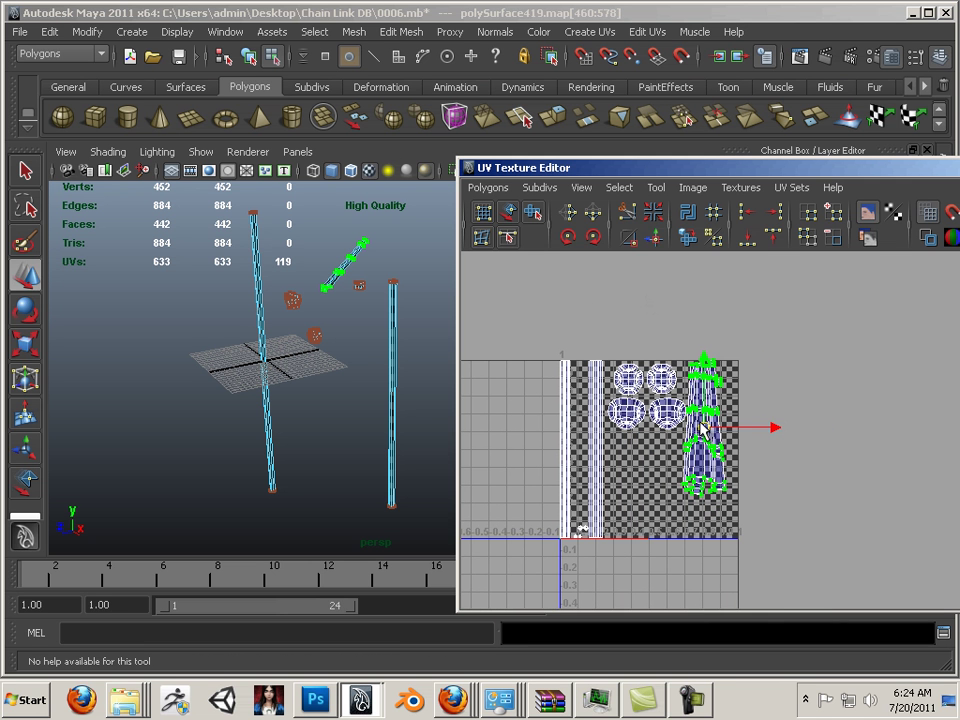
{"action": "key", "text": "r"}
{"action": "mouse_move", "coordinate": [700, 428]}
{"action": "left_mouse_down"}
{"action": "mouse_move", "coordinate": [675, 428]}
{"action": "mouse_move", "coordinate": [699, 422]}
{"action": "mouse_move", "coordinate": [700, 405]}
{"action": "left_mouse_up"}
{"action": "key", "text": "w"}
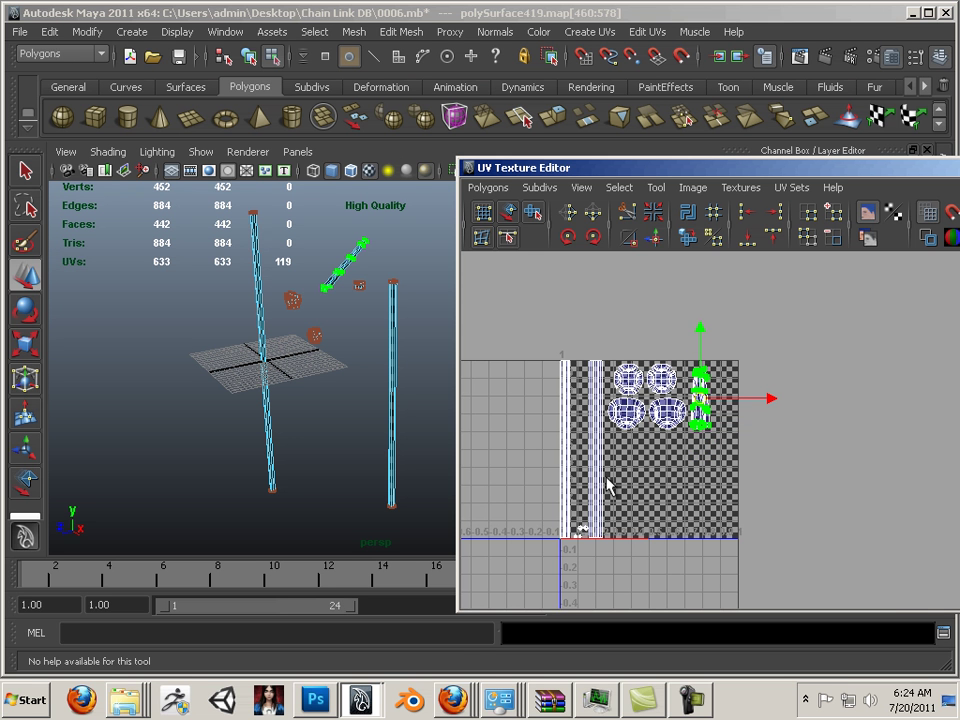
- Rotate the two pole strips and their small cap shells to horizontal, then center them across the texture square's full width below the other shells
{"action": "left_click_drag", "start_coordinate": [604, 568], "coordinate": [605, 568]}
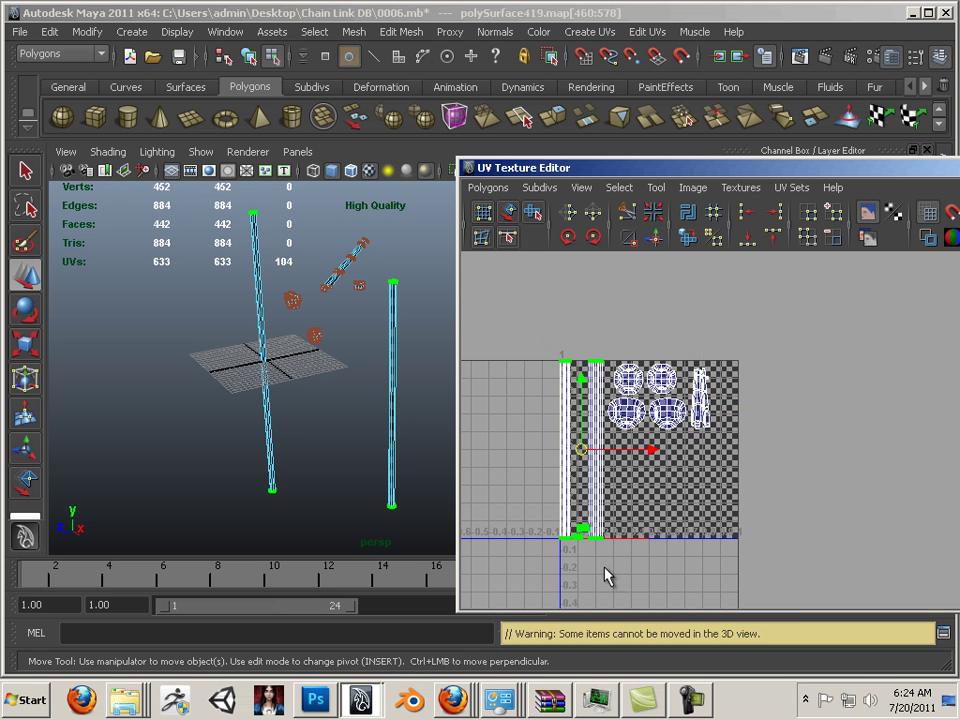
{"action": "right_click_drag", "start_coordinate": [540, 517], "coordinate": [786, 616], "text": "alt"}
{"action": "middle_click_drag", "start_coordinate": [668, 531], "coordinate": [827, 501], "text": "alt"}
{"action": "right_click_drag", "start_coordinate": [827, 501], "coordinate": [785, 497], "text": "alt"}
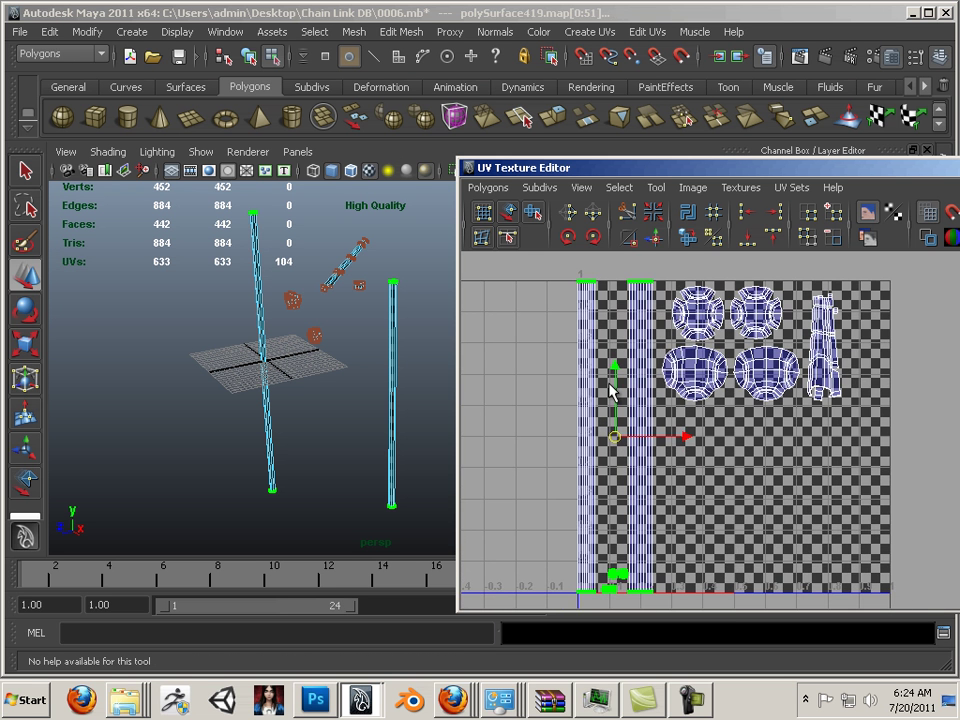
{"action": "left_click", "coordinate": [568, 237]}
{"action": "left_click", "coordinate": [568, 237]}
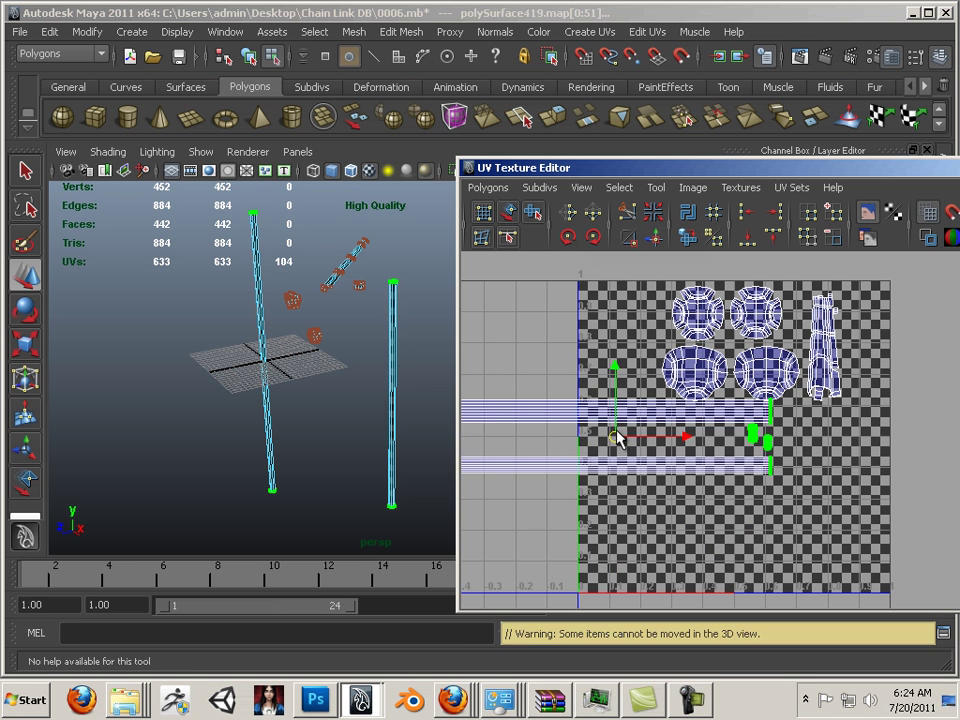
{"action": "left_click_drag", "start_coordinate": [617, 440], "coordinate": [738, 455]}
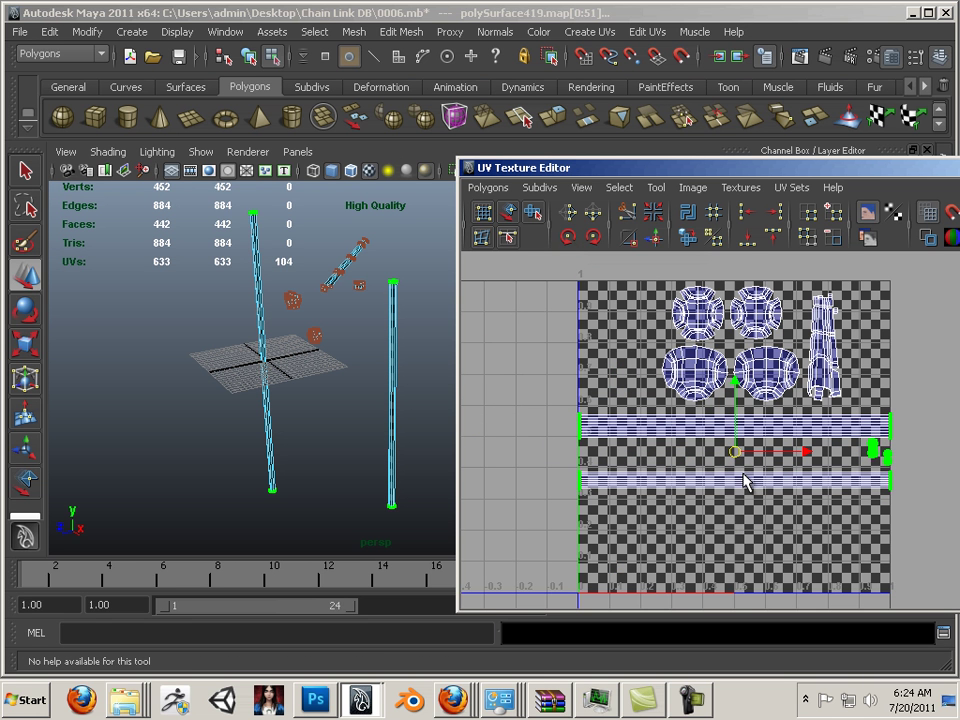
- Compare the checker pattern's size on the poles with that on the fittings and the bar in the 3D view
{"action": "middle_click_drag", "start_coordinate": [744, 482], "coordinate": [727, 513], "text": "alt"}
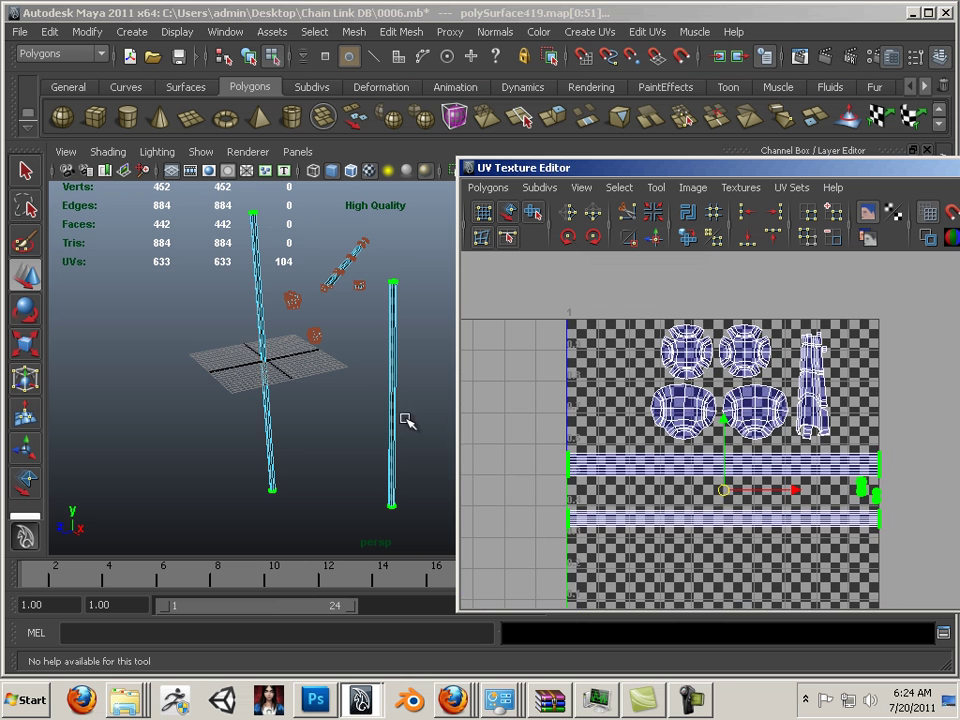
{"action": "right_click_drag", "start_coordinate": [405, 420], "coordinate": [440, 443], "text": "alt"}
{"action": "middle_click_drag", "start_coordinate": [325, 385], "coordinate": [400, 484], "text": "alt"}
{"action": "right_click_drag", "start_coordinate": [388, 465], "coordinate": [424, 448], "text": "alt"}
{"action": "right_click_drag", "start_coordinate": [195, 365], "coordinate": [235, 382], "text": "alt"}
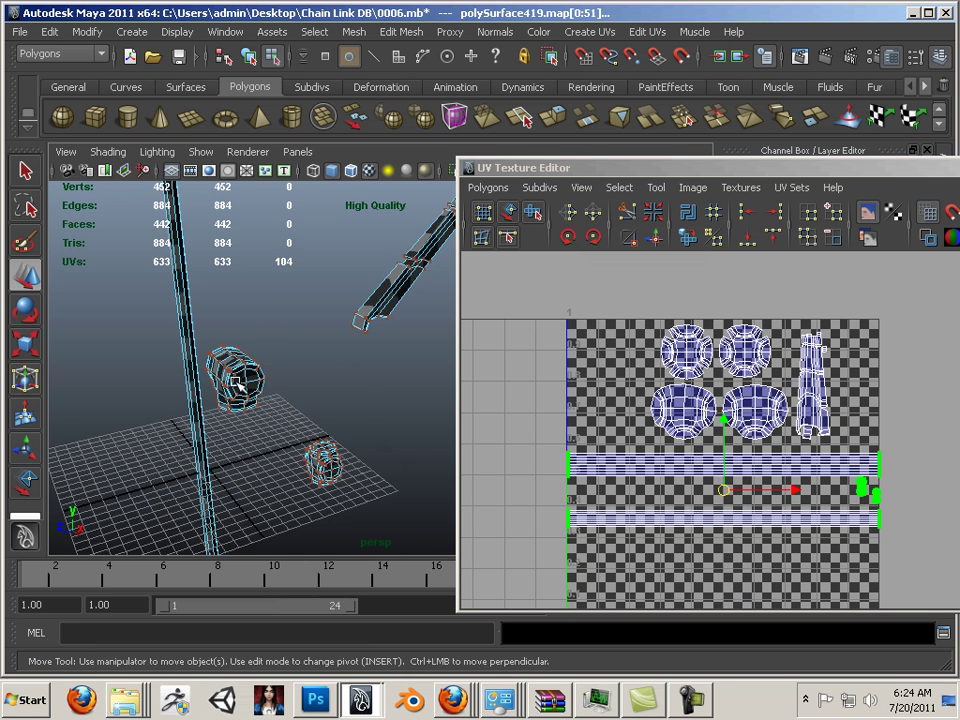
{"action": "middle_click_drag", "start_coordinate": [235, 382], "coordinate": [283, 394], "text": "alt"}
{"action": "right_click_drag", "start_coordinate": [283, 394], "coordinate": [328, 405], "text": "alt"}
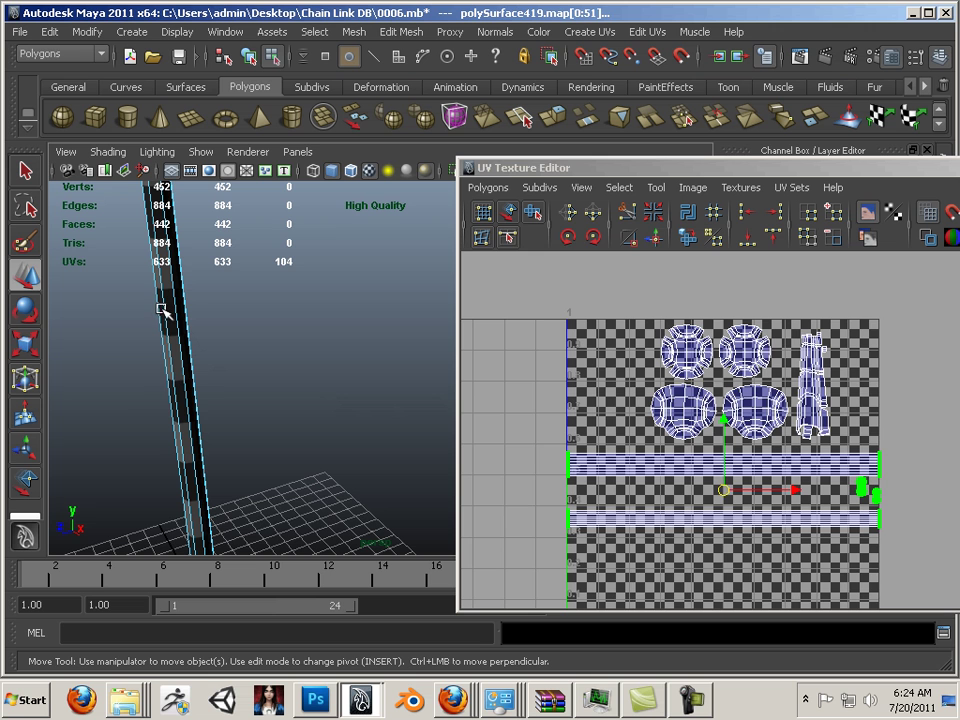
{"action": "scroll", "coordinate": [782, 557], "scroll_direction": "up", "scroll_amount": 5}
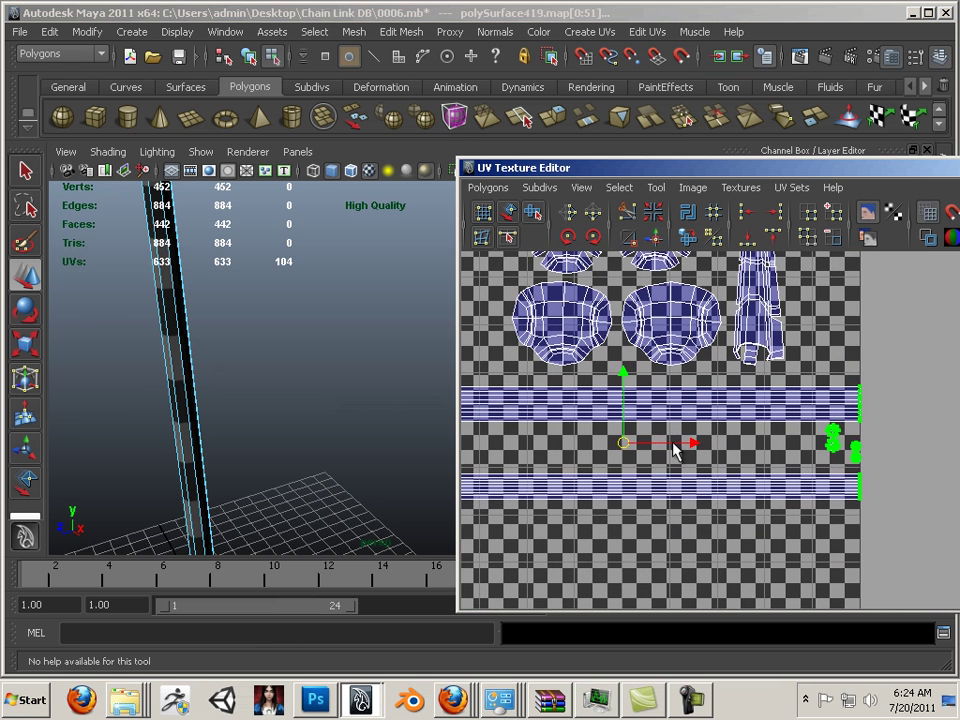
{"action": "left_click_drag", "start_coordinate": [352, 373], "coordinate": [159, 357], "text": "alt"}
{"action": "right_click_drag", "start_coordinate": [159, 357], "coordinate": [140, 358], "text": "alt"}
{"action": "middle_click_drag", "start_coordinate": [257, 360], "coordinate": [200, 370], "text": "alt"}
{"action": "right_click_drag", "start_coordinate": [215, 374], "coordinate": [165, 382], "text": "alt"}
{"action": "middle_click_drag", "start_coordinate": [292, 392], "coordinate": [211, 373], "text": "alt"}
{"action": "left_click_drag", "start_coordinate": [211, 373], "coordinate": [274, 321], "text": "alt"}
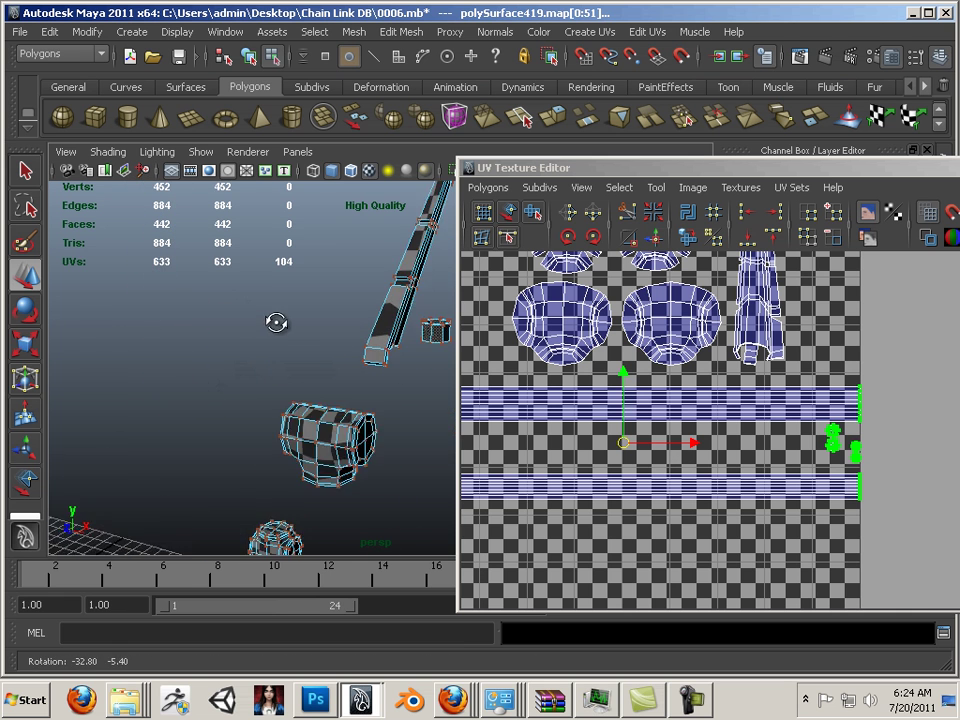
{"action": "middle_click_drag", "start_coordinate": [274, 321], "coordinate": [327, 253], "text": "alt"}
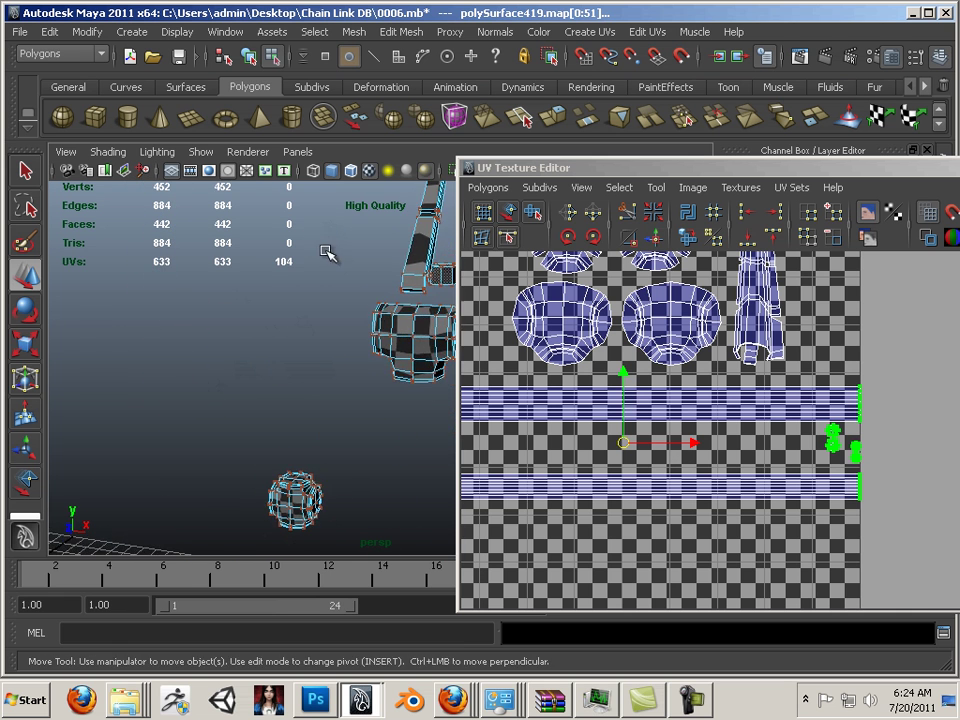
{"action": "right_click_drag", "start_coordinate": [316, 433], "coordinate": [415, 337], "text": "alt"}
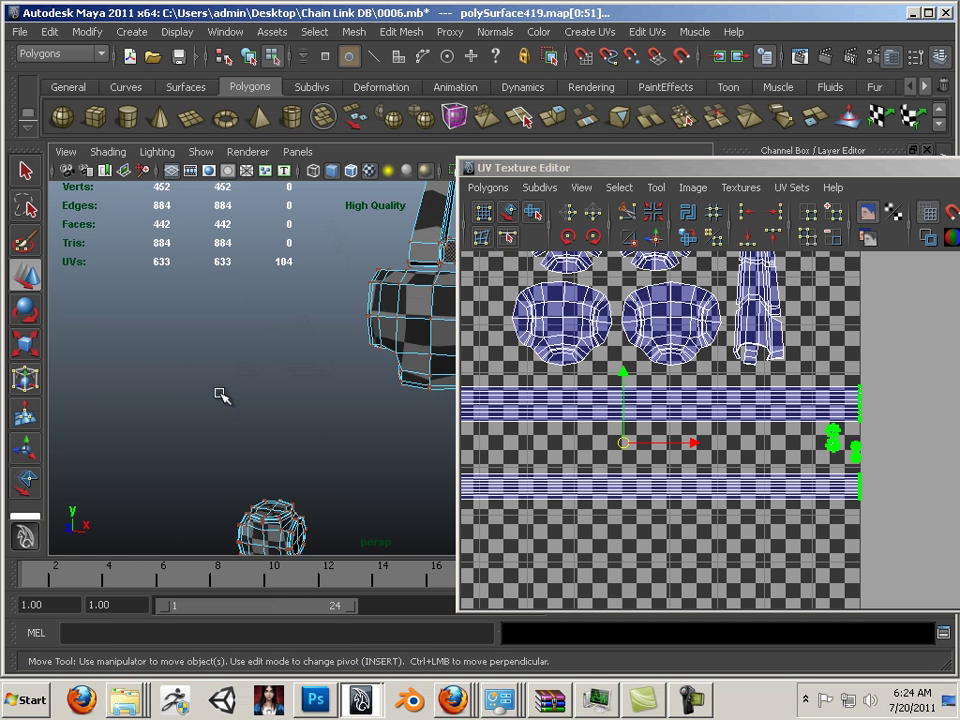
{"action": "middle_click_drag", "start_coordinate": [110, 384], "coordinate": [414, 407], "text": "alt"}
{"action": "middle_click_drag", "start_coordinate": [255, 378], "coordinate": [313, 375], "text": "alt"}
{"action": "mouse_move", "coordinate": [313, 375]}
{"action": "right_mouse_down", "text": "alt"}
{"action": "mouse_move", "coordinate": [361, 393]}
{"action": "mouse_move", "coordinate": [306, 373]}
{"action": "right_mouse_up", "text": "alt"}
{"action": "middle_click_drag", "start_coordinate": [605, 333], "coordinate": [635, 465], "text": "alt"}
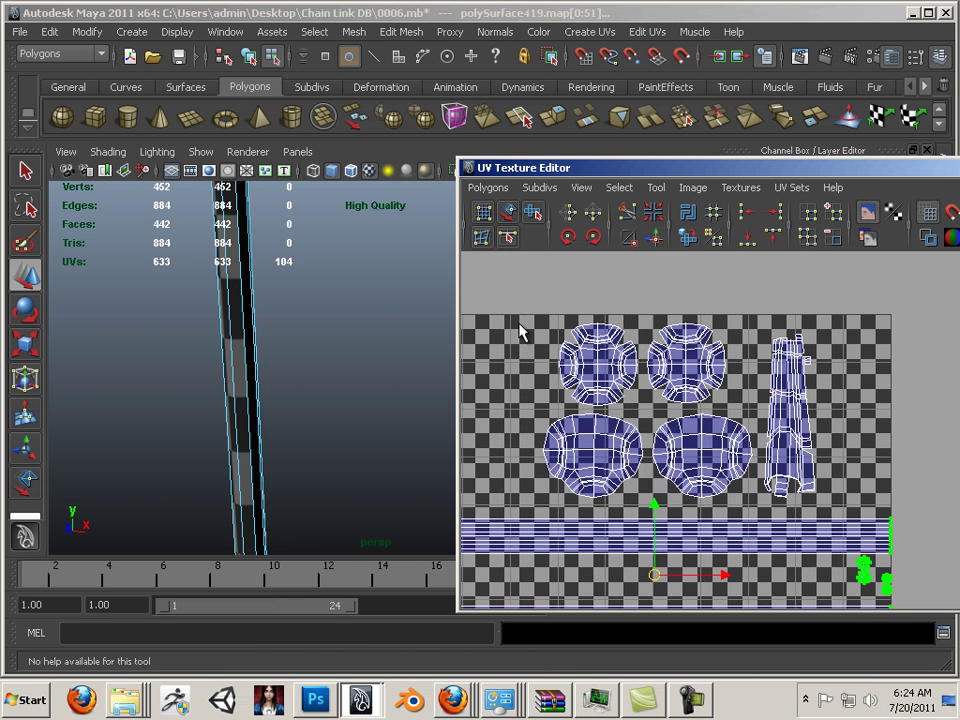
- Scale the four round shells and the tapered shell down together so their checker size comes closer to that on the poles
{"action": "left_click_drag", "start_coordinate": [858, 518], "coordinate": [860, 512]}
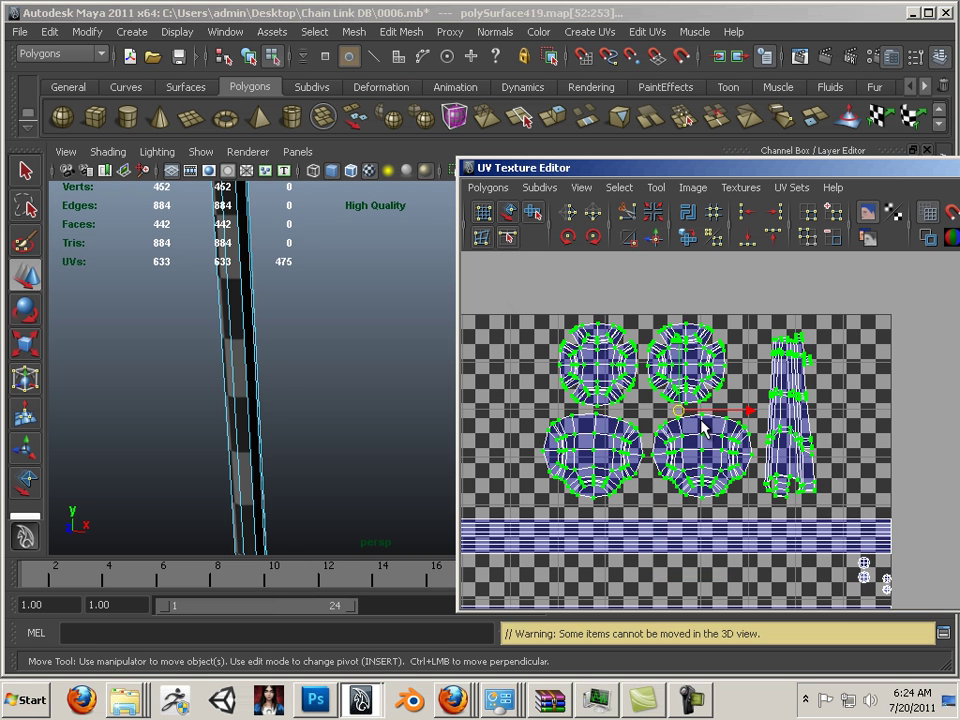
{"action": "key", "text": "r"}
{"action": "left_click_drag", "start_coordinate": [677, 409], "coordinate": [648, 397]}
{"action": "key", "text": "ctrl+z"}
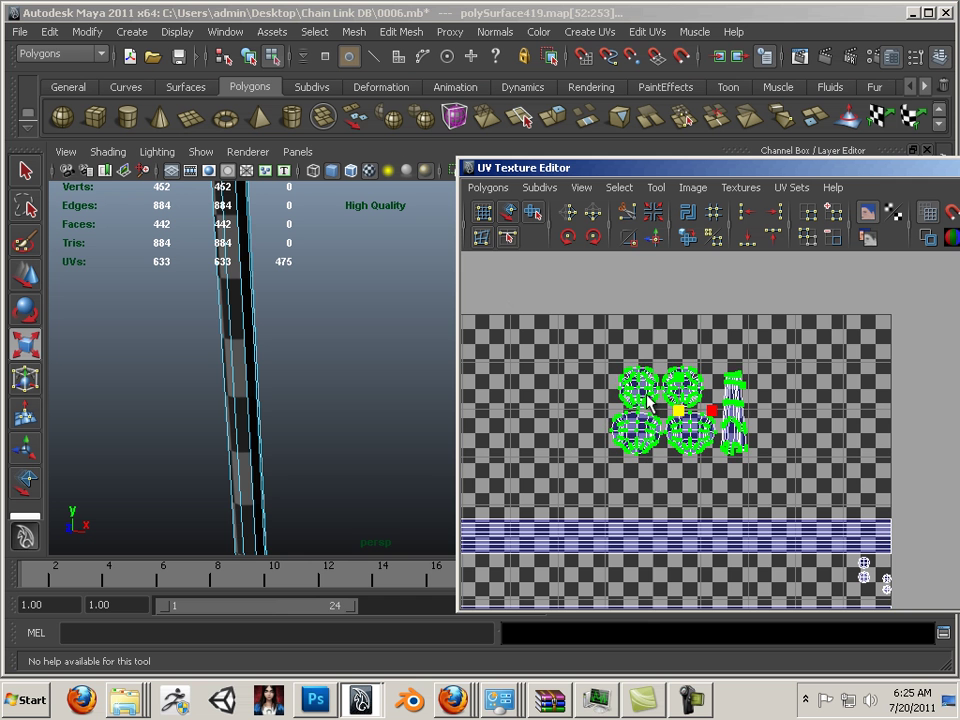
{"action": "middle_click_drag", "start_coordinate": [392, 408], "coordinate": [335, 385], "text": "alt"}
{"action": "right_click_drag", "start_coordinate": [335, 385], "coordinate": [153, 363], "text": "alt"}
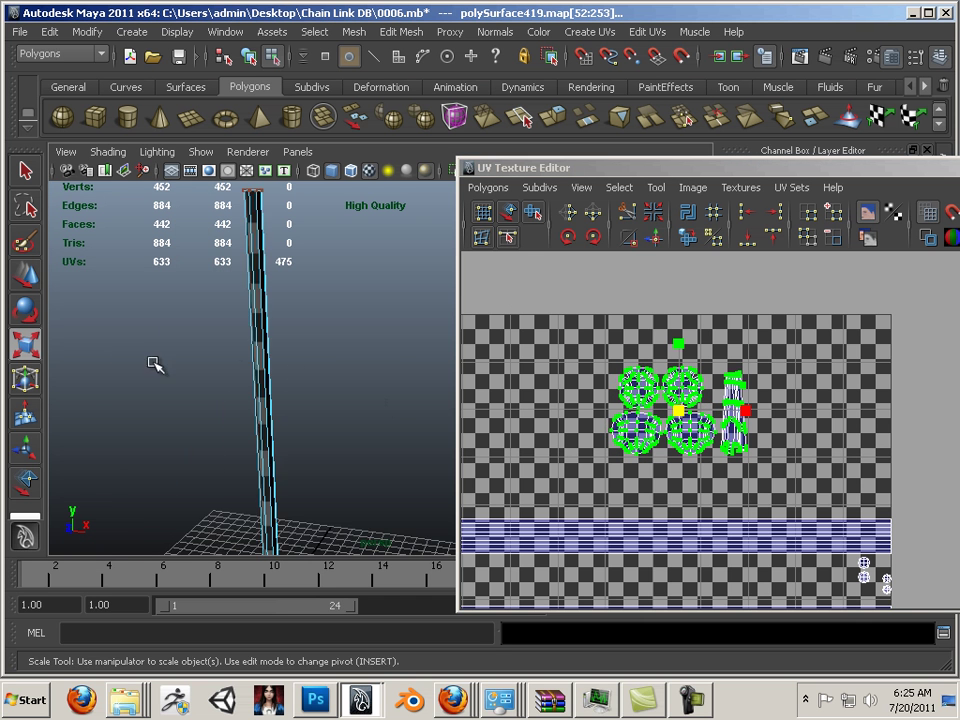
{"action": "middle_click_drag", "start_coordinate": [307, 373], "coordinate": [127, 346], "text": "alt"}
{"action": "middle_click_drag", "start_coordinate": [206, 362], "coordinate": [114, 330], "text": "alt"}
{"action": "right_click_drag", "start_coordinate": [115, 330], "coordinate": [509, 440], "text": "alt"}
{"action": "left_click_drag", "start_coordinate": [679, 411], "coordinate": [679, 428]}
- Move the four round shells and the tapered shell to the texture square's left edge, just above the upper pole strip
{"action": "key", "text": "w"}
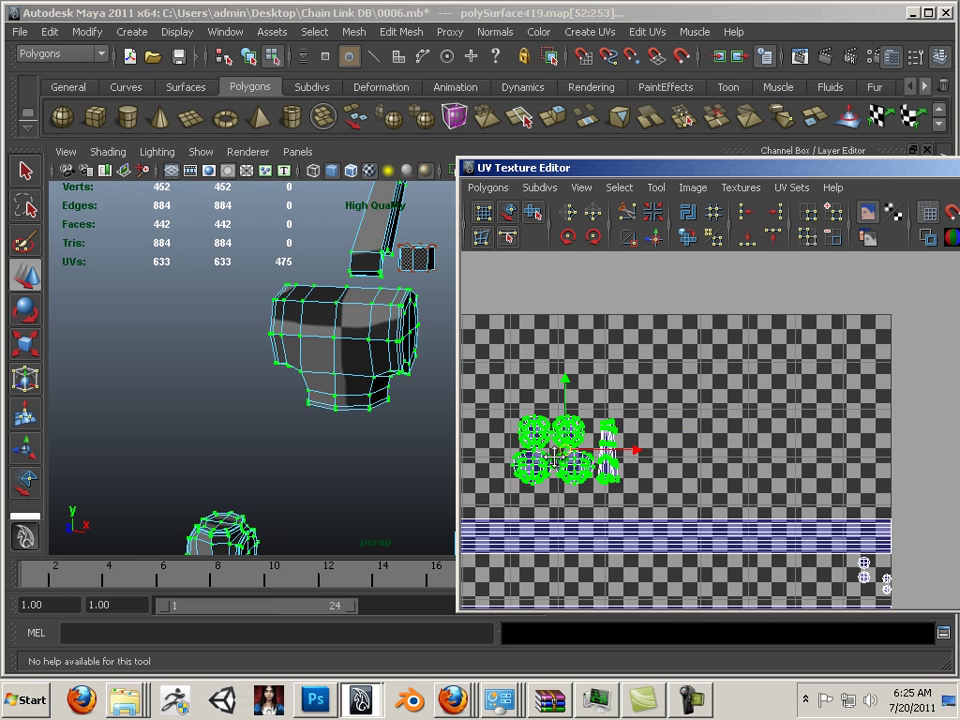
{"action": "middle_click_drag", "start_coordinate": [620, 437], "coordinate": [792, 410], "text": "alt"}
{"action": "left_click_drag", "start_coordinate": [805, 400], "coordinate": [714, 430]}
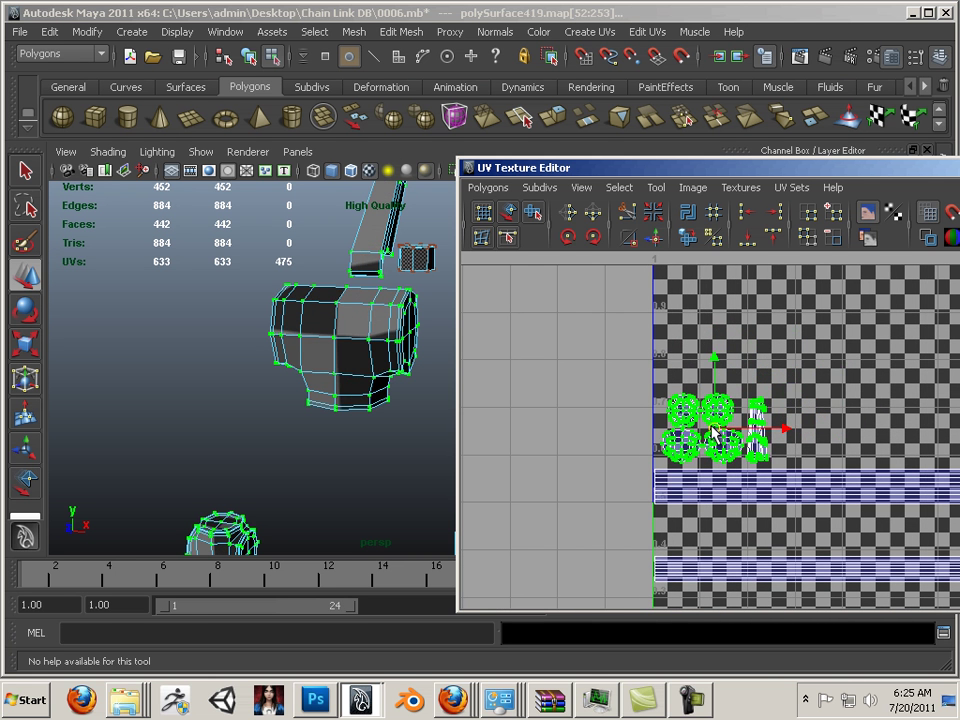
{"action": "left_click", "coordinate": [843, 440]}
- Move the four tiny cap shells from between the pole strips to just beside the tapered shell, above the upper strip
{"action": "right_click_drag", "start_coordinate": [843, 440], "coordinate": [640, 432], "text": "alt"}
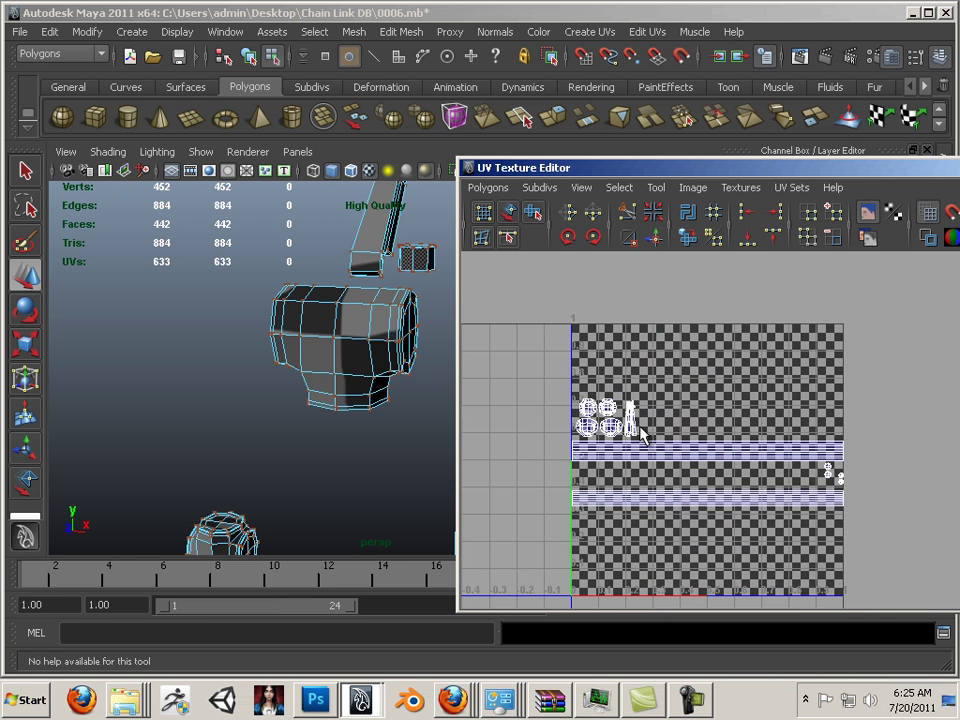
{"action": "scroll", "coordinate": [823, 484], "scroll_direction": "up", "scroll_amount": 5}
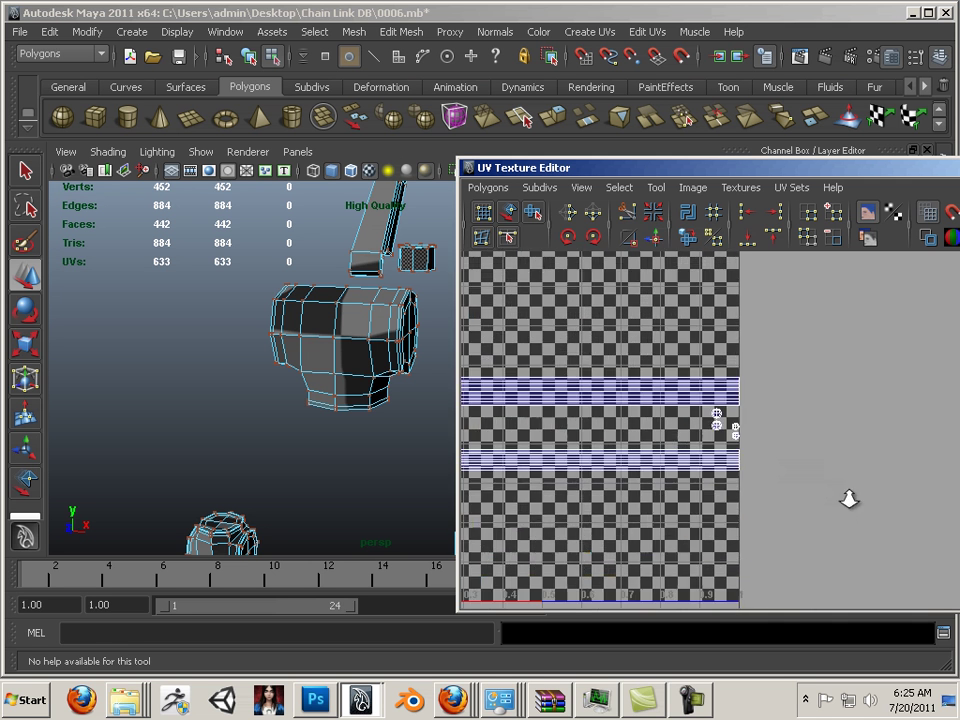
{"action": "left_click_drag", "start_coordinate": [670, 398], "coordinate": [672, 400]}
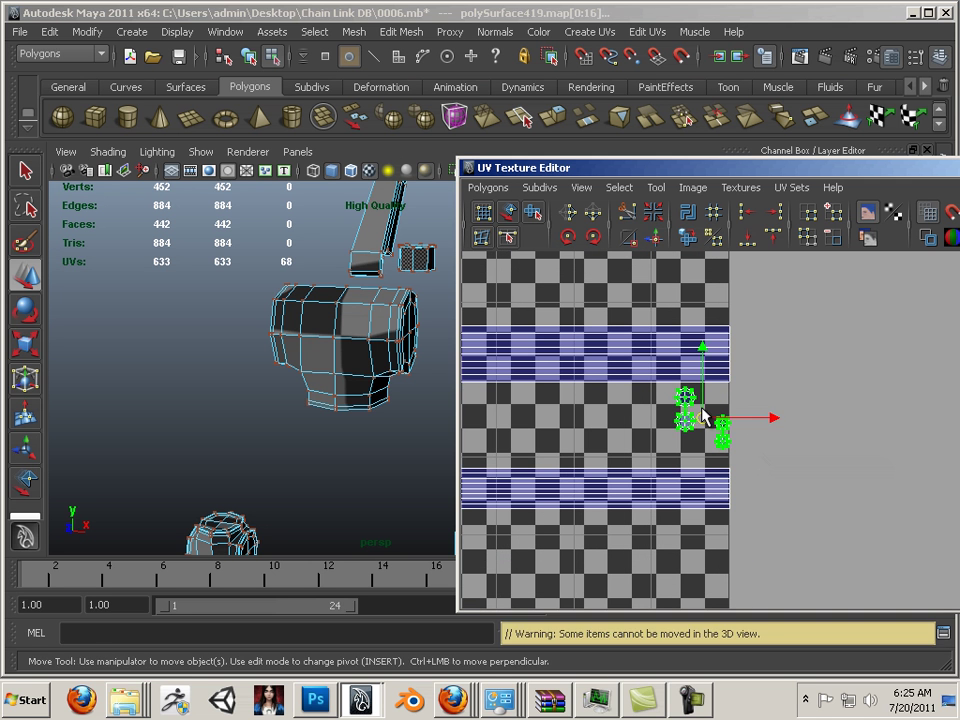
{"action": "left_click_drag", "start_coordinate": [712, 419], "coordinate": [570, 295]}
{"action": "middle_click_drag", "start_coordinate": [557, 369], "coordinate": [850, 500], "text": "alt"}
{"action": "scroll", "coordinate": [746, 454], "scroll_direction": "down", "scroll_amount": 5}
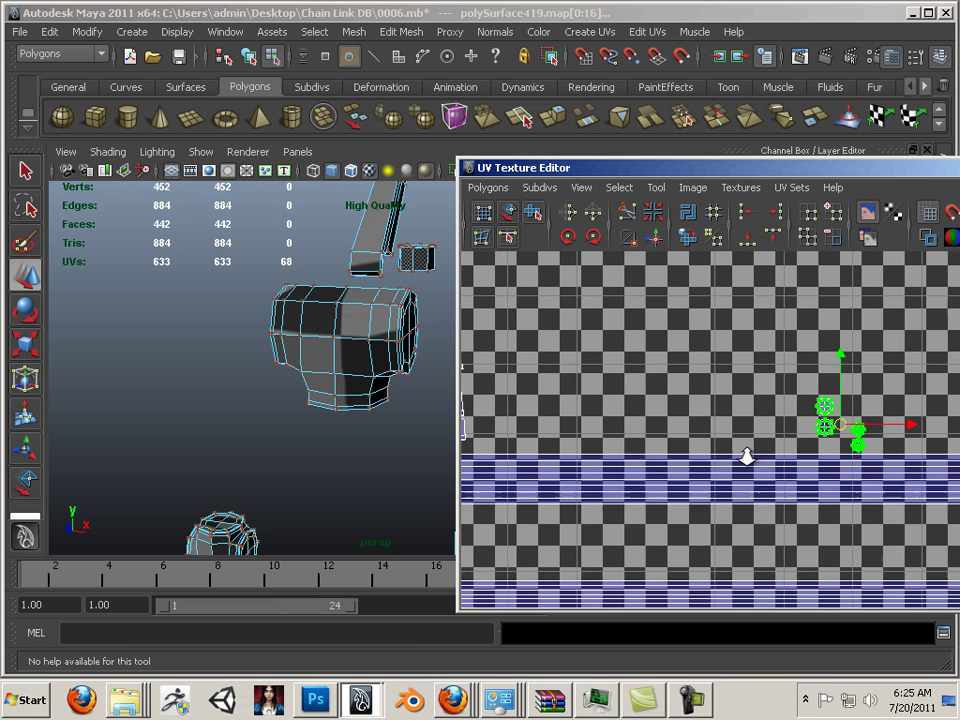
{"action": "left_click_drag", "start_coordinate": [815, 432], "coordinate": [584, 417]}
{"action": "left_click", "coordinate": [635, 449]}
- Move the upper pole strip together with all the small shells above it up to the texture square's top edge
{"action": "right_click_drag", "start_coordinate": [683, 437], "coordinate": [522, 399], "text": "alt"}
{"action": "left_click_drag", "start_coordinate": [905, 497], "coordinate": [904, 493]}
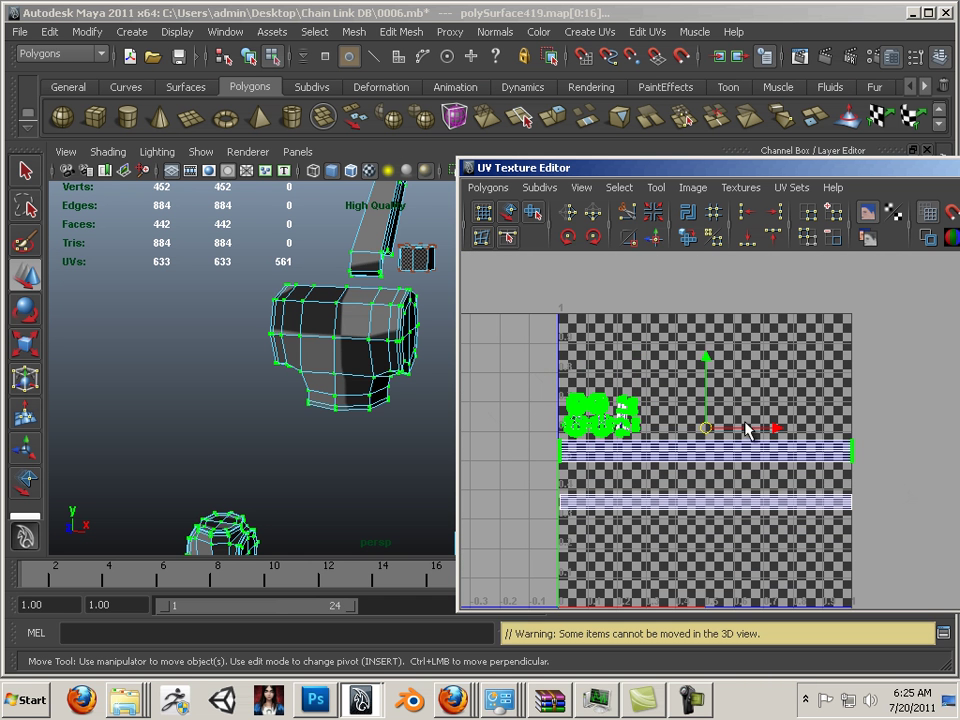
{"action": "left_click_drag", "start_coordinate": [712, 393], "coordinate": [703, 289]}
{"action": "left_click", "coordinate": [688, 424]}
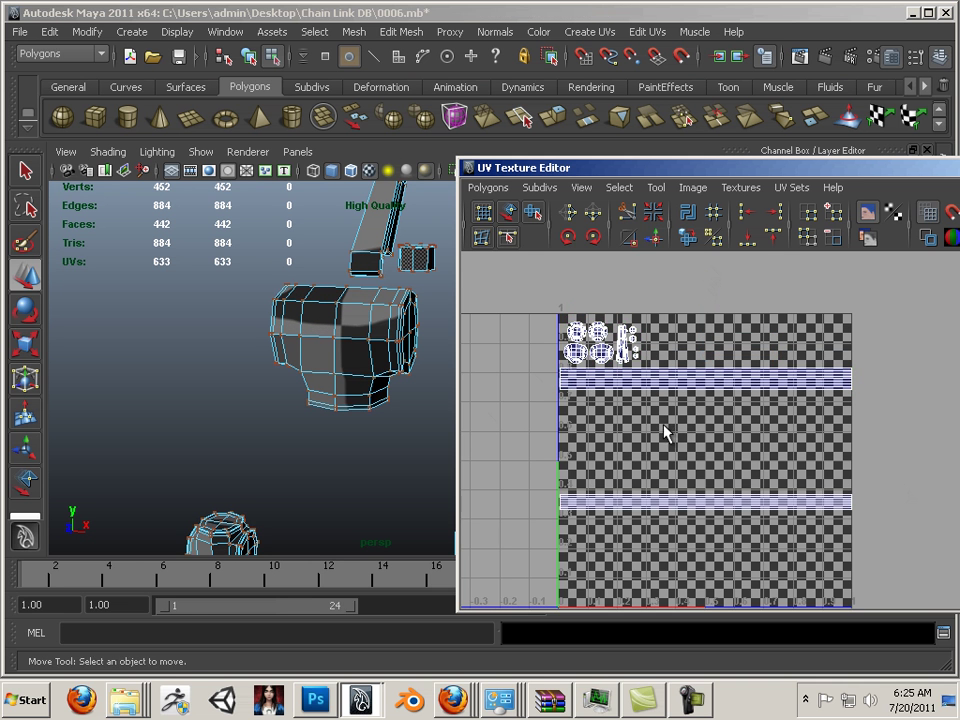
- Move the lower pole strip's UV shell up to just below the upper pole strip
{"action": "middle_click_drag", "start_coordinate": [663, 425], "coordinate": [656, 425], "text": "alt"}
{"action": "middle_click_drag", "start_coordinate": [622, 380], "coordinate": [622, 387], "text": "alt"}
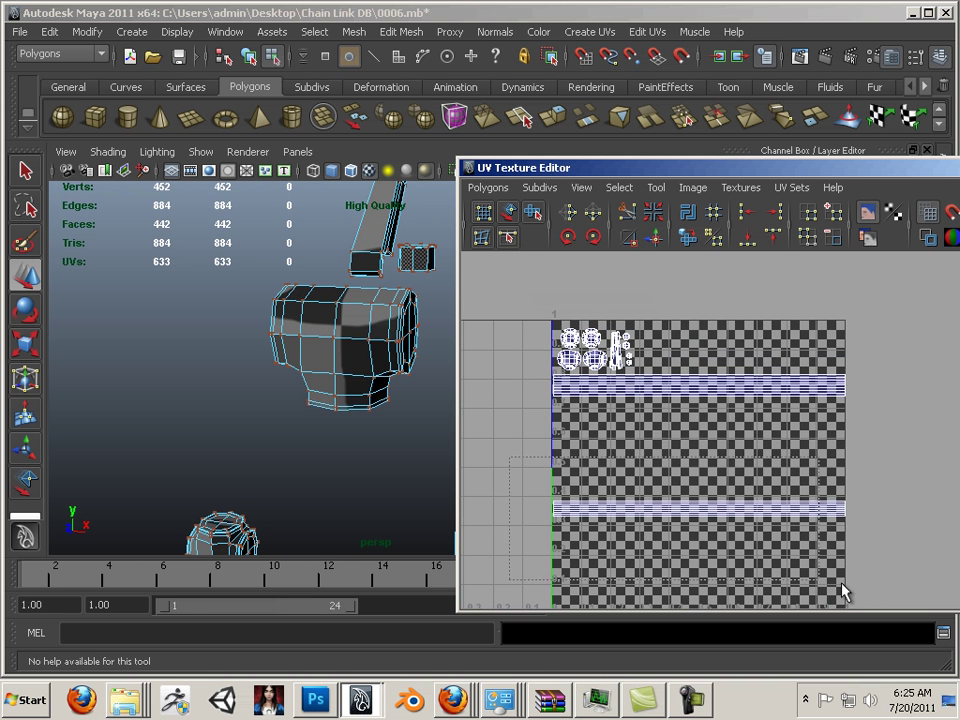
{"action": "left_click_drag", "start_coordinate": [843, 593], "coordinate": [843, 593]}
{"action": "left_click_drag", "start_coordinate": [699, 436], "coordinate": [700, 341]}
{"action": "left_click", "coordinate": [677, 438]}
{"action": "middle_click_drag", "start_coordinate": [635, 418], "coordinate": [615, 414], "text": "alt"}
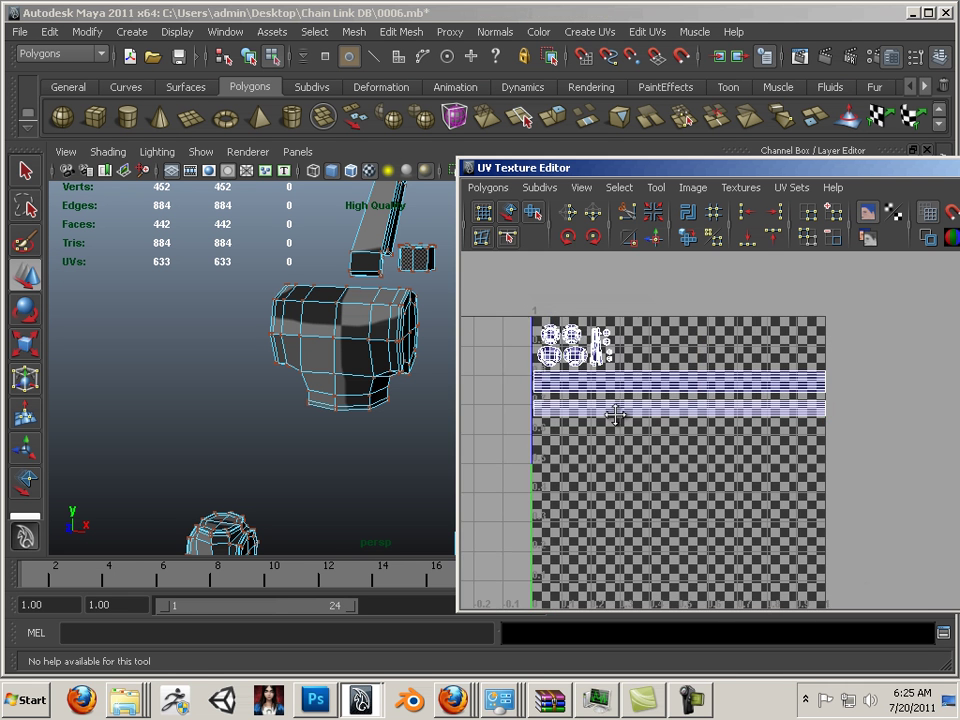
- Select the end UVs of both pole strips and nudge them horizontally to line up with the texture square's side edges
{"action": "right_click_drag", "start_coordinate": [615, 415], "coordinate": [878, 512], "text": "alt"}
{"action": "middle_click_drag", "start_coordinate": [800, 468], "coordinate": [913, 546], "text": "alt"}
{"action": "middle_click_drag", "start_coordinate": [738, 484], "coordinate": [833, 457], "text": "alt"}
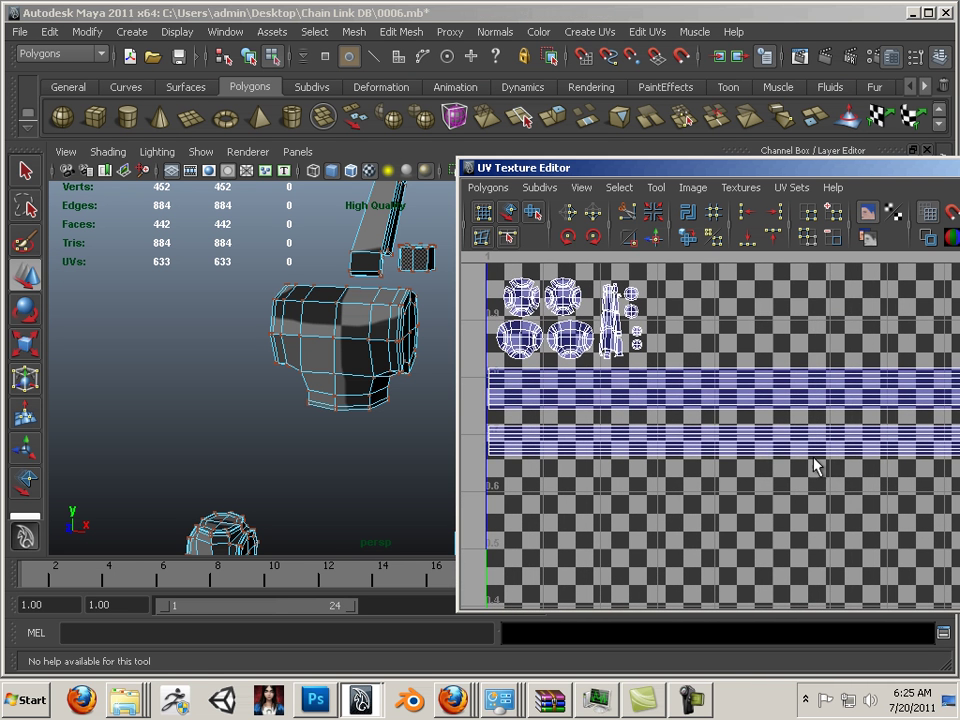
{"action": "middle_click_drag", "start_coordinate": [753, 459], "coordinate": [470, 467], "text": "alt"}
{"action": "middle_click_drag", "start_coordinate": [694, 465], "coordinate": [614, 464], "text": "alt"}
{"action": "right_click_drag", "start_coordinate": [641, 461], "coordinate": [750, 500], "text": "alt"}
{"action": "middle_click_drag", "start_coordinate": [714, 485], "coordinate": [857, 497], "text": "alt"}
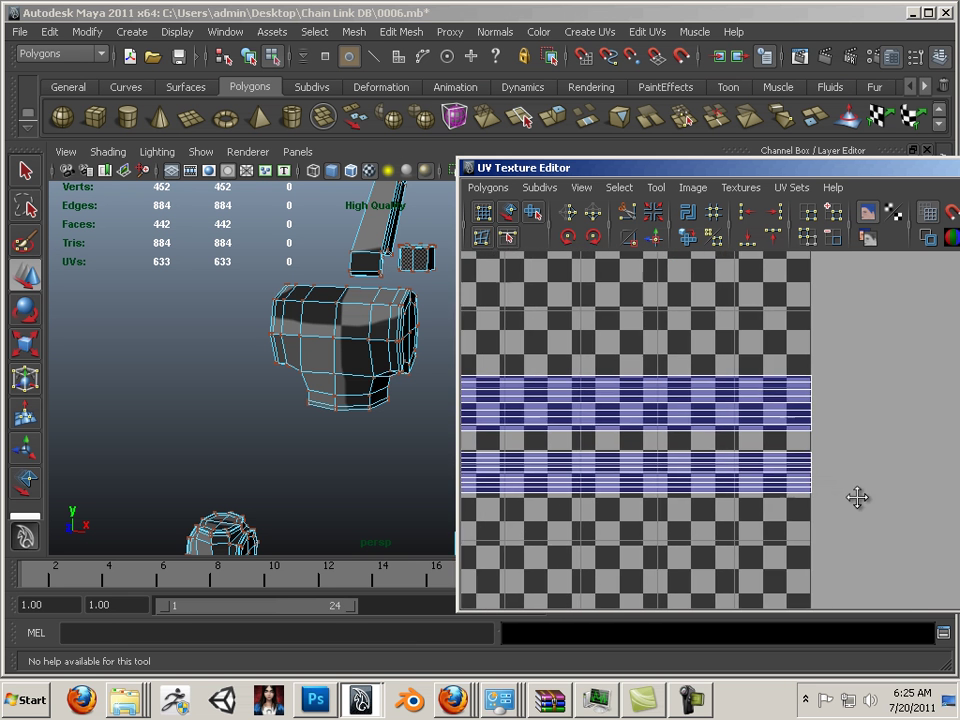
{"action": "right_click_drag", "start_coordinate": [775, 488], "coordinate": [484, 446], "text": "alt"}
{"action": "left_click_drag", "start_coordinate": [745, 490], "coordinate": [482, 411]}
{"action": "key", "text": "f"}
{"action": "right_click_drag", "start_coordinate": [953, 545], "coordinate": [959, 548], "text": "alt"}
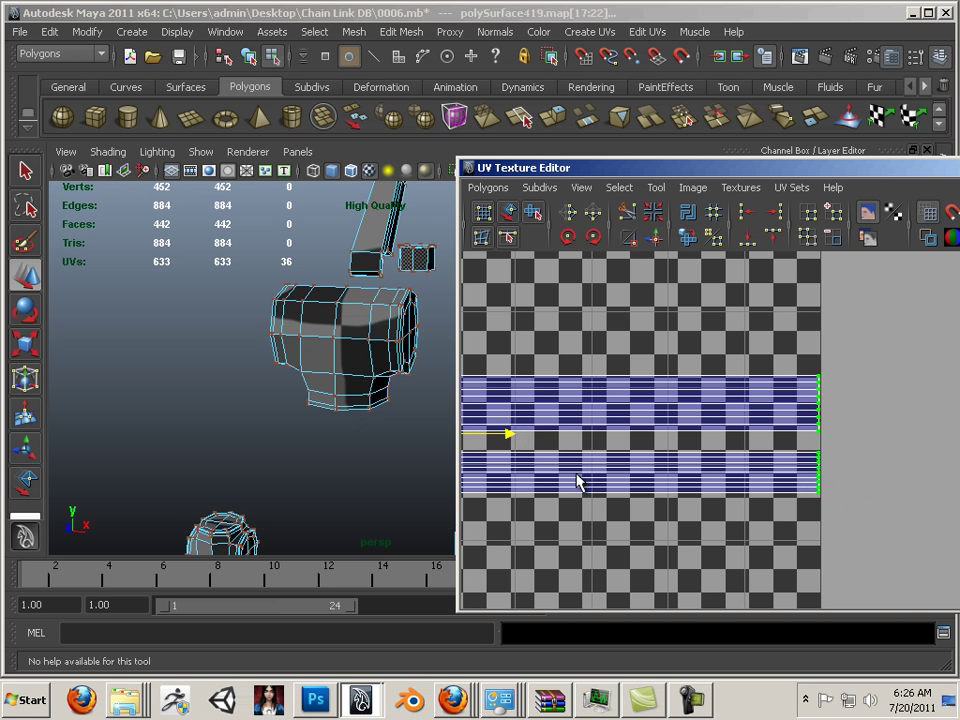
{"action": "middle_click_drag", "start_coordinate": [577, 475], "coordinate": [955, 472], "text": "alt"}
{"action": "middle_click_drag", "start_coordinate": [743, 448], "coordinate": [903, 465], "text": "alt"}
{"action": "middle_click_drag", "start_coordinate": [663, 447], "coordinate": [647, 435], "text": "alt"}
{"action": "right_click_drag", "start_coordinate": [647, 435], "coordinate": [669, 465], "text": "alt"}
{"action": "right_click_drag", "start_coordinate": [769, 492], "coordinate": [696, 439], "text": "alt"}
{"action": "middle_click_drag", "start_coordinate": [809, 470], "coordinate": [650, 438], "text": "alt"}
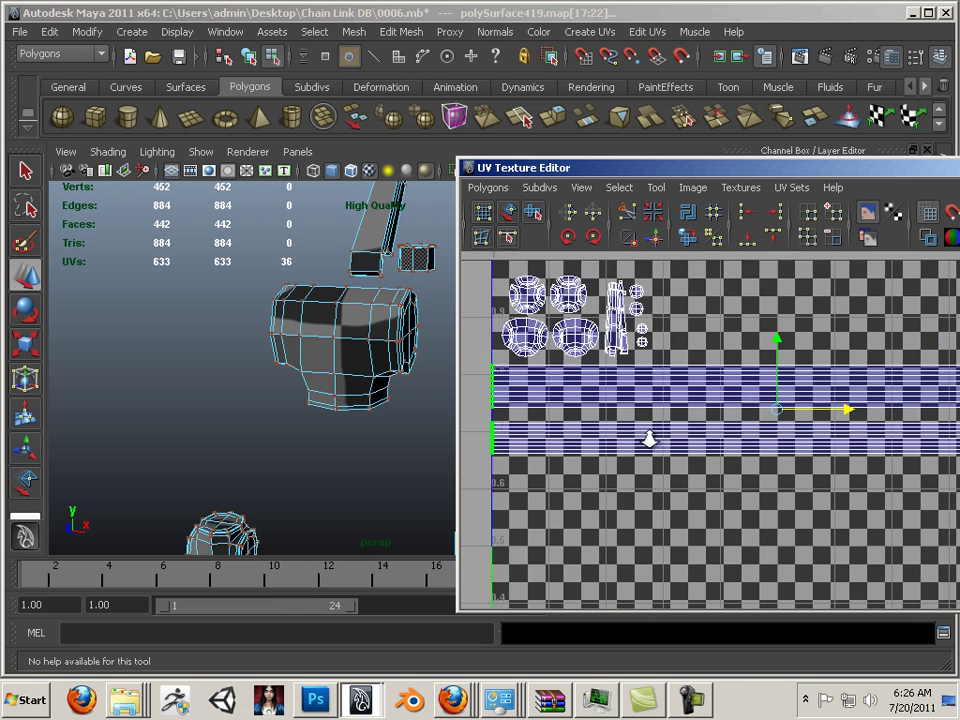
{"action": "right_click_drag", "start_coordinate": [650, 438], "coordinate": [618, 415], "text": "alt"}
{"action": "middle_click_drag", "start_coordinate": [662, 450], "coordinate": [621, 422], "text": "alt"}
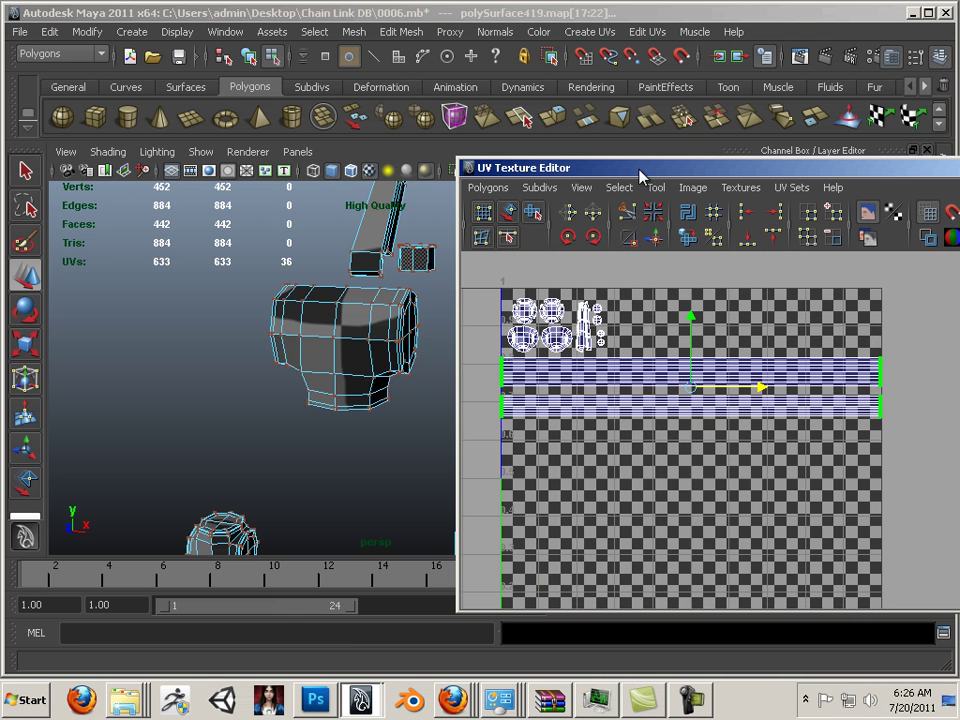
- Clear the UV Texture Editor from the viewport, show the template layer and select the fence's chain-link panel
{"action": "left_click_drag", "start_coordinate": [634, 165], "coordinate": [959, 187]}
{"action": "middle_click_drag", "start_coordinate": [636, 281], "coordinate": [535, 281], "text": "alt"}
{"action": "right_click_drag", "start_coordinate": [535, 281], "coordinate": [370, 316], "text": "alt"}
{"action": "left_click_drag", "start_coordinate": [861, 191], "coordinate": [959, 190]}
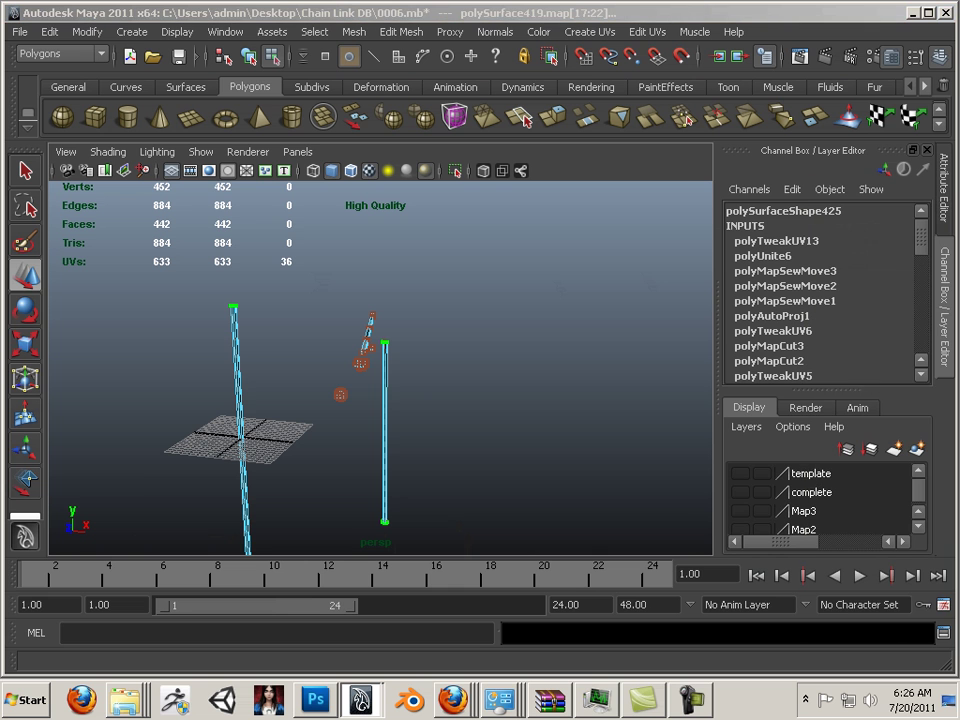
{"action": "scroll", "coordinate": [748, 483], "scroll_direction": "down", "scroll_amount": 1}
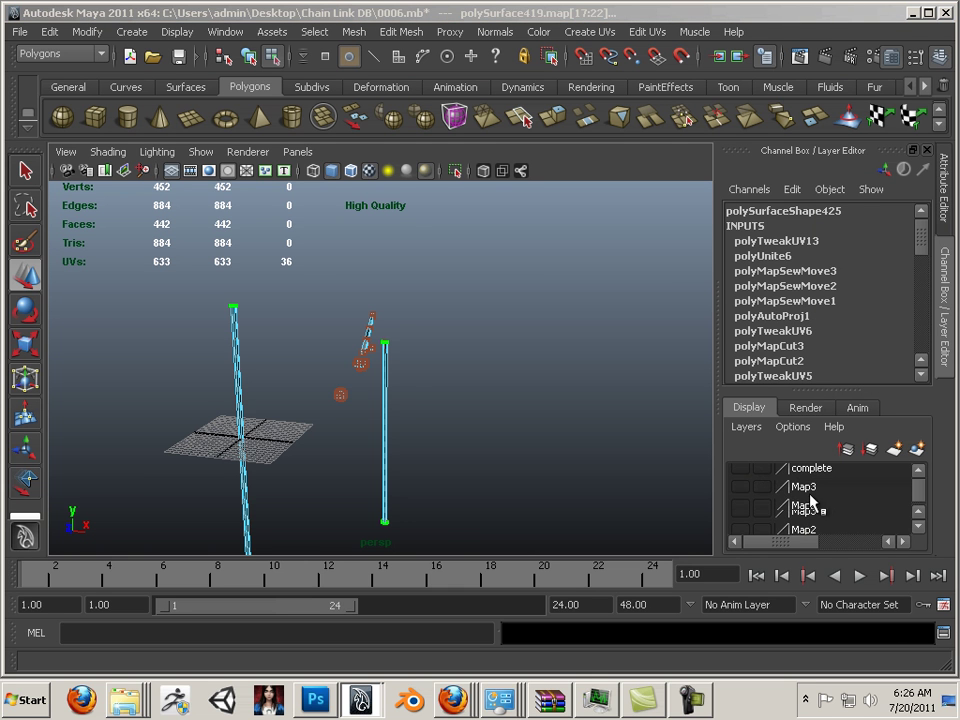
{"action": "left_click", "coordinate": [739, 468]}
{"action": "right_click_drag", "start_coordinate": [640, 445], "coordinate": [694, 474], "text": "alt"}
{"action": "left_click", "coordinate": [739, 470]}
{"action": "scroll", "coordinate": [762, 490], "scroll_direction": "up", "scroll_amount": 1}
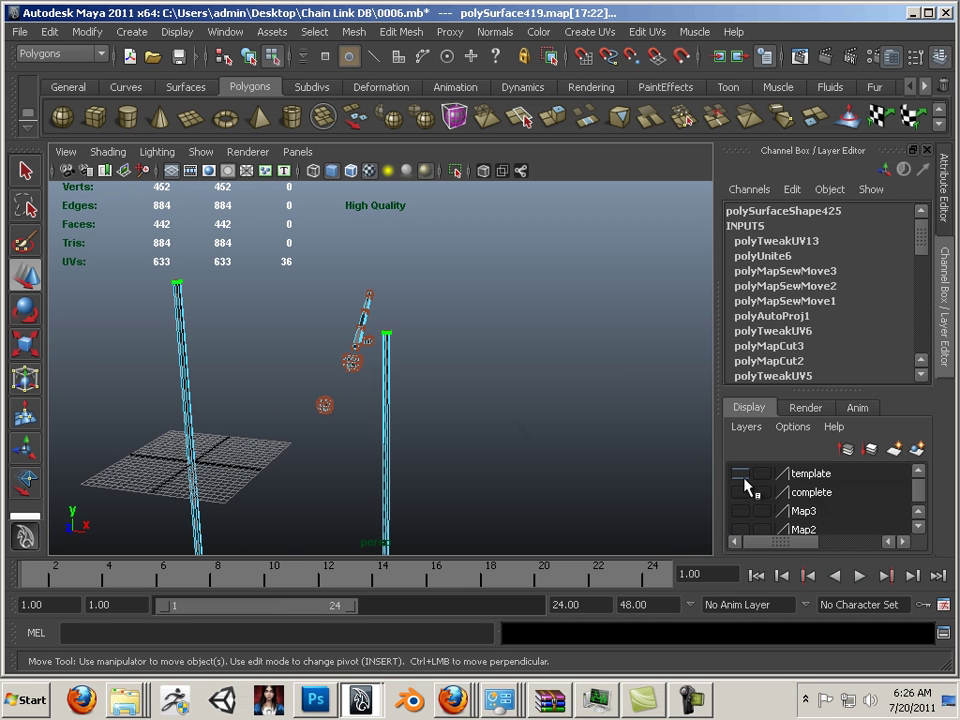
{"action": "left_click", "coordinate": [739, 473]}
{"action": "right_click_drag", "start_coordinate": [422, 424], "coordinate": [680, 420], "text": "alt"}
{"action": "left_click", "coordinate": [590, 399]}
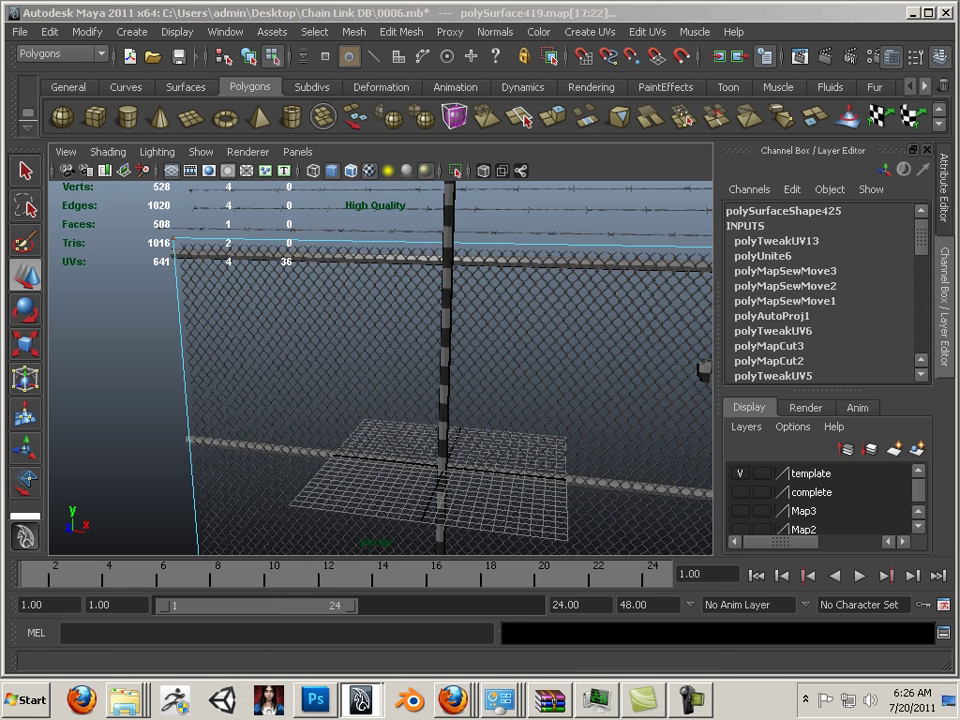
- Compare the chain-link panel's UV shell with the packed pole and fitting shells, and hide the template layer again
{"action": "left_click_drag", "start_coordinate": [959, 218], "coordinate": [456, 131]}
{"action": "scroll", "coordinate": [542, 332], "scroll_direction": "down", "scroll_amount": 3}
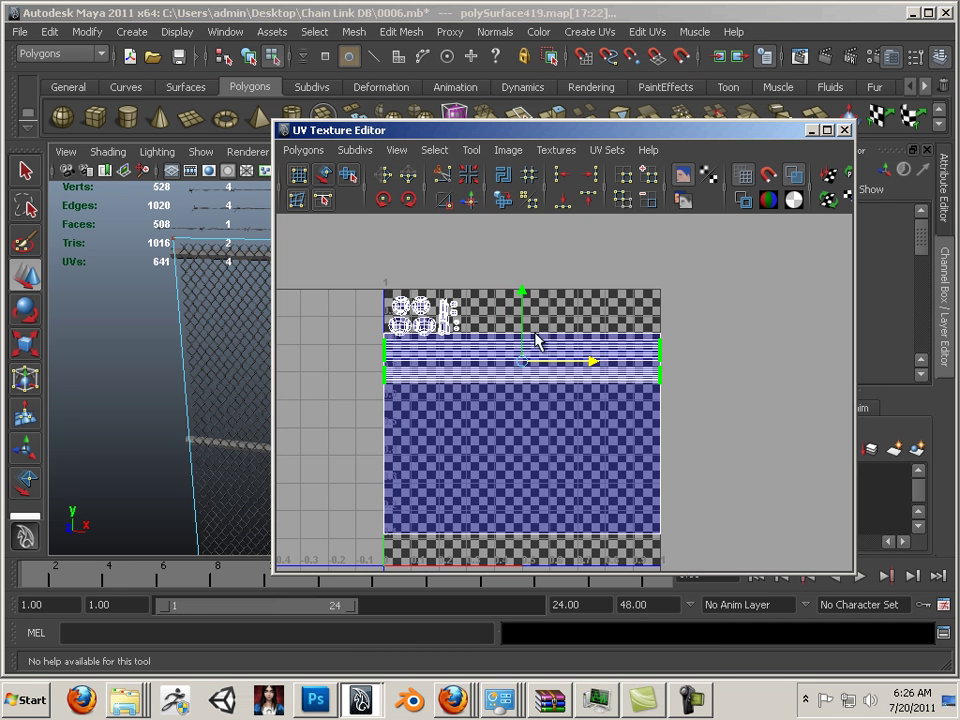
{"action": "middle_click_drag", "start_coordinate": [527, 344], "coordinate": [528, 333], "text": "alt"}
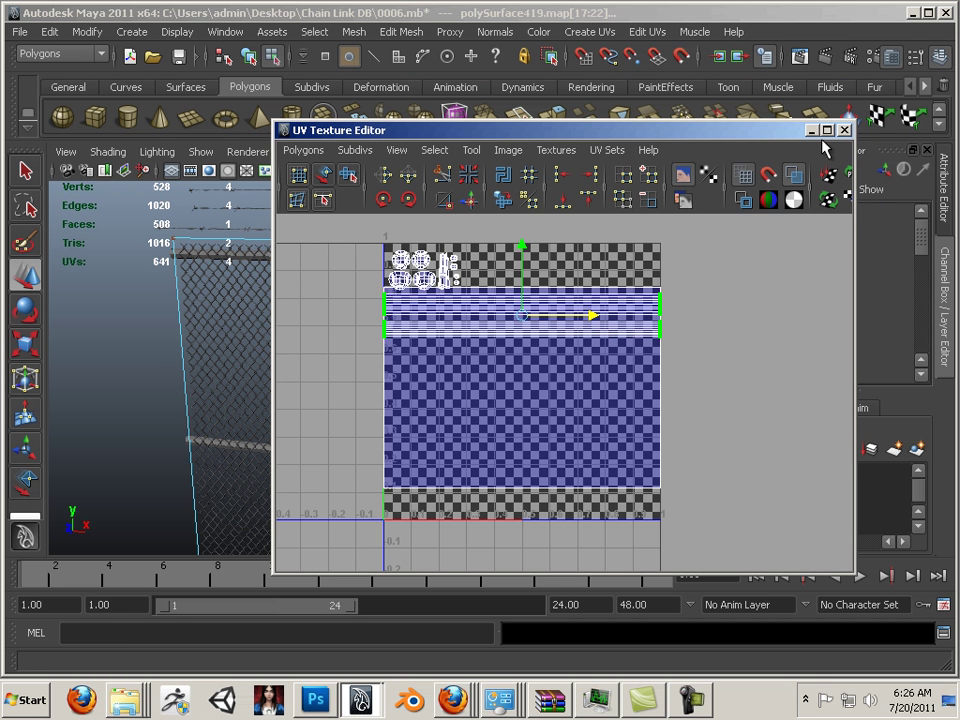
{"action": "left_click_drag", "start_coordinate": [721, 129], "coordinate": [959, 257]}
{"action": "left_click", "coordinate": [740, 473]}
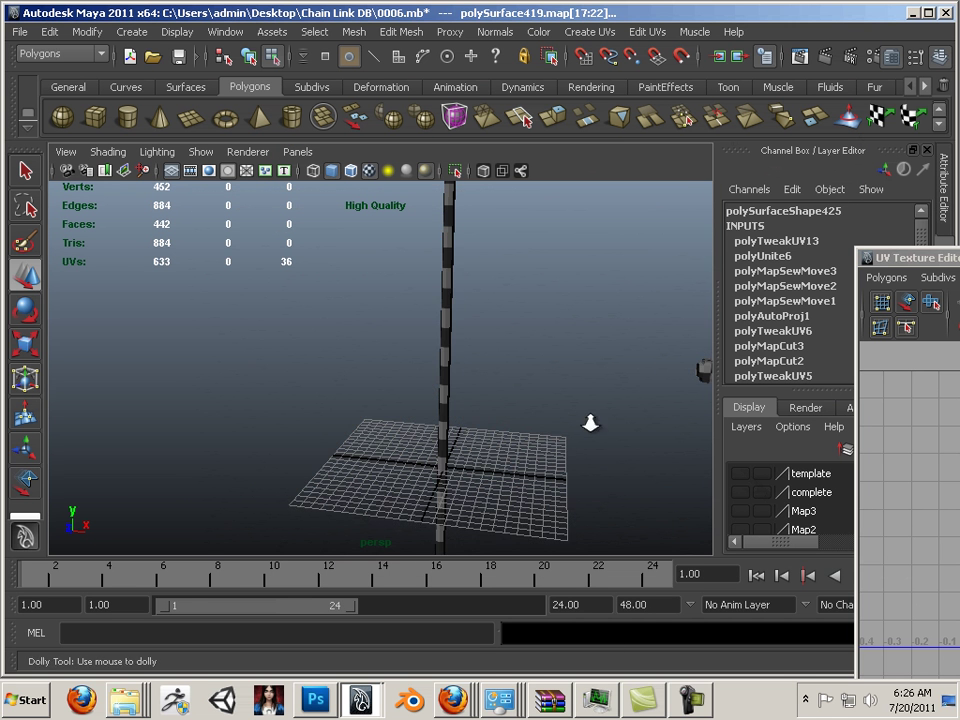
- Select the combined pole and fittings mesh as an object and separate it into individual pieces
{"action": "left_click_drag", "start_coordinate": [589, 422], "coordinate": [514, 381], "text": "alt"}
{"action": "middle_click_drag", "start_coordinate": [514, 381], "coordinate": [353, 375], "text": "alt"}
{"action": "scroll", "coordinate": [416, 392], "scroll_direction": "down", "scroll_amount": 3}
{"action": "left_click_drag", "start_coordinate": [572, 463], "coordinate": [572, 463]}
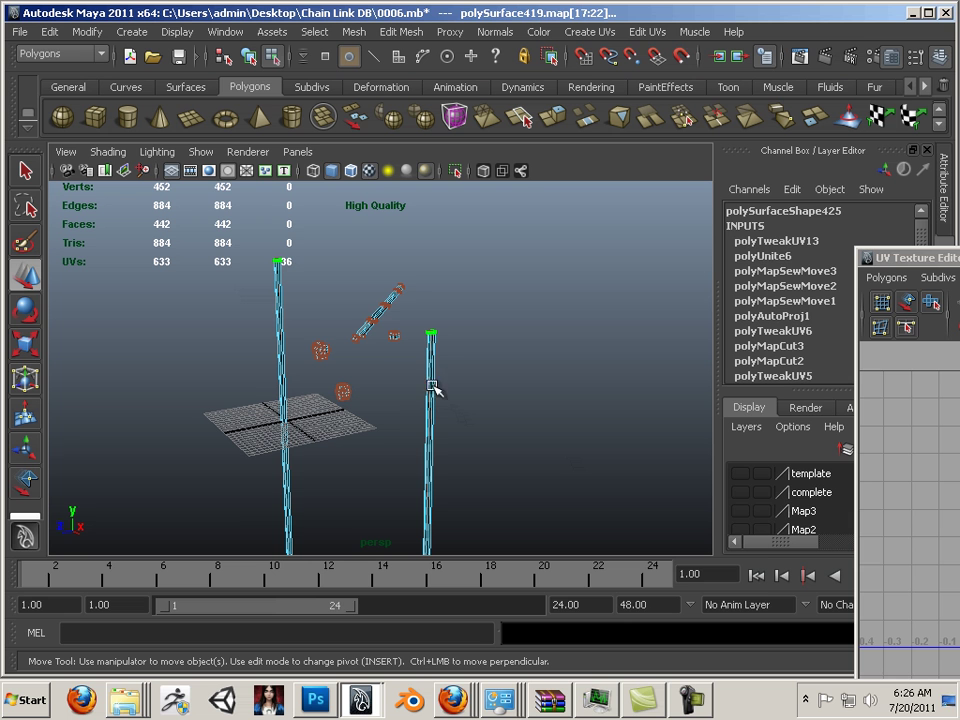
{"action": "right_click_drag", "start_coordinate": [370, 347], "coordinate": [373, 388]}
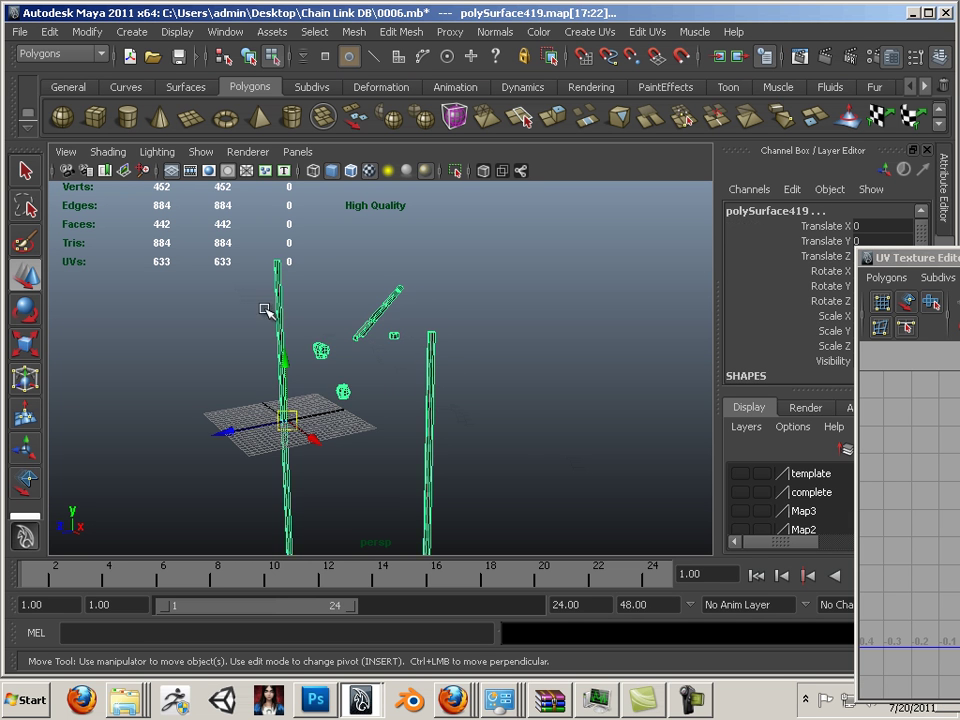
{"action": "left_click_drag", "start_coordinate": [258, 305], "coordinate": [293, 377]}
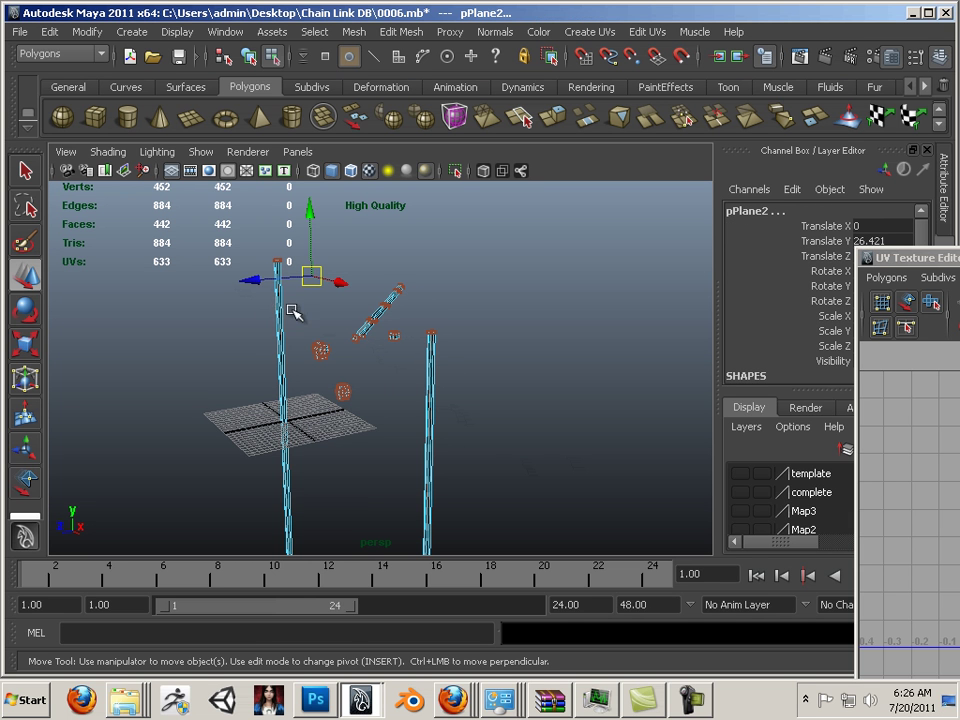
{"action": "right_click_drag", "start_coordinate": [281, 317], "coordinate": [354, 303]}
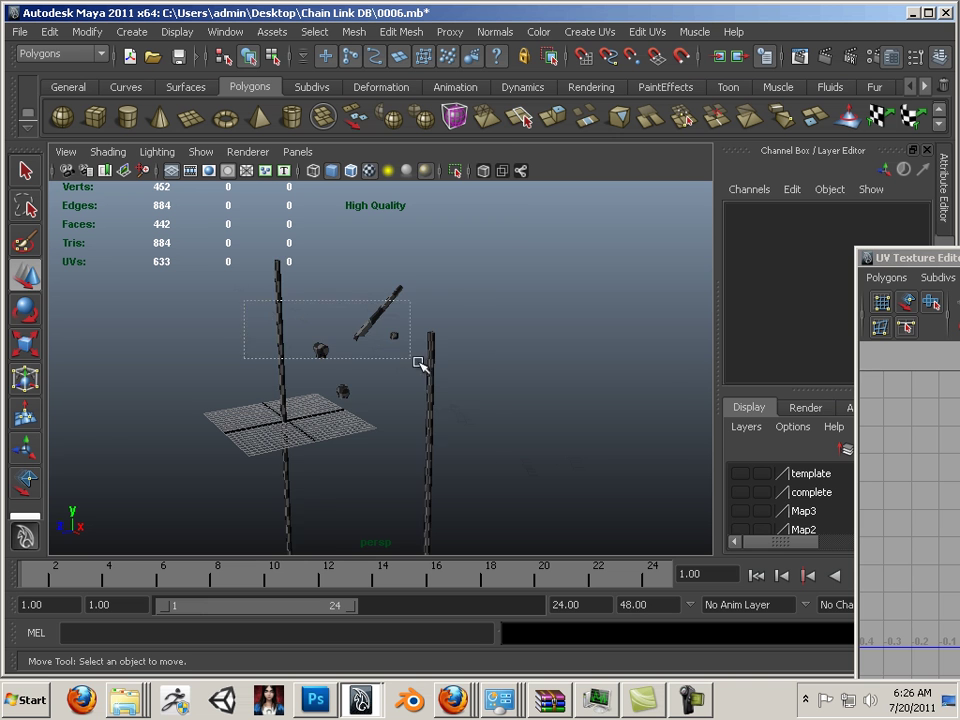
{"action": "left_click_drag", "start_coordinate": [418, 362], "coordinate": [474, 401]}
{"action": "left_click", "coordinate": [354, 31]}
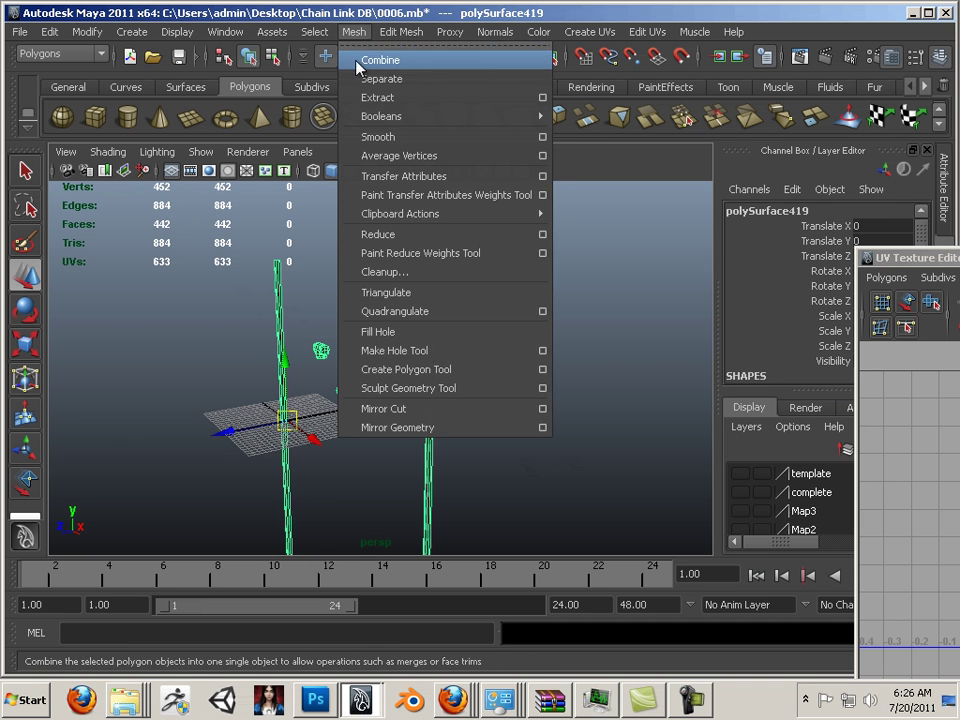
{"action": "left_click", "coordinate": [362, 78]}
{"action": "left_click_drag", "start_coordinate": [228, 432], "coordinate": [508, 444]}
{"action": "left_click", "coordinate": [565, 479]}
{"action": "middle_click_drag", "start_coordinate": [585, 465], "coordinate": [608, 407], "text": "alt"}
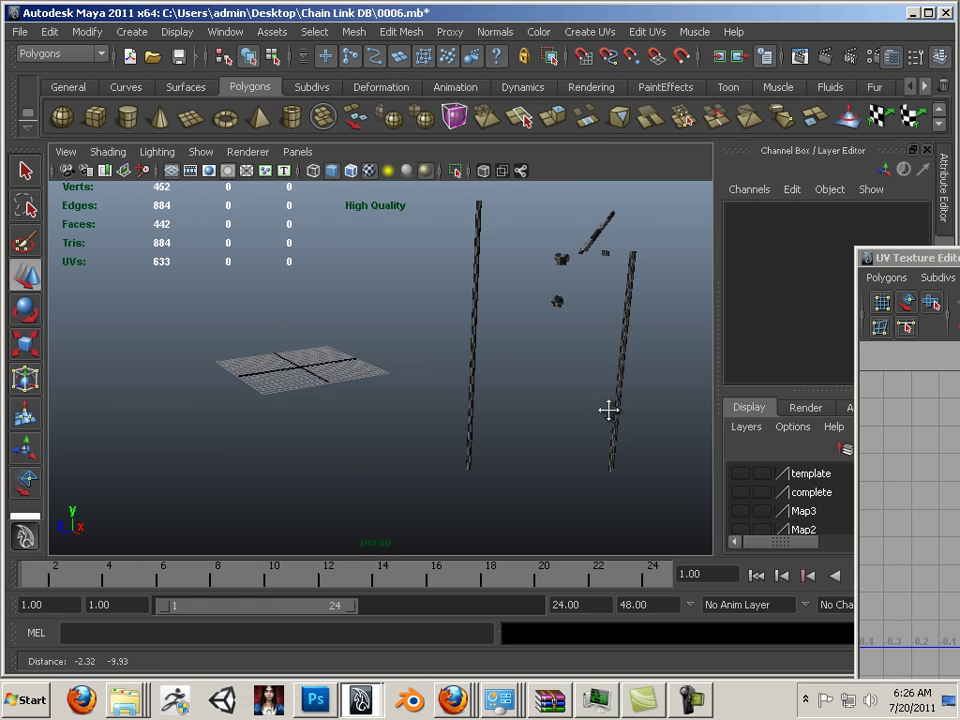
{"action": "left_click_drag", "start_coordinate": [608, 407], "coordinate": [636, 459], "text": "alt"}
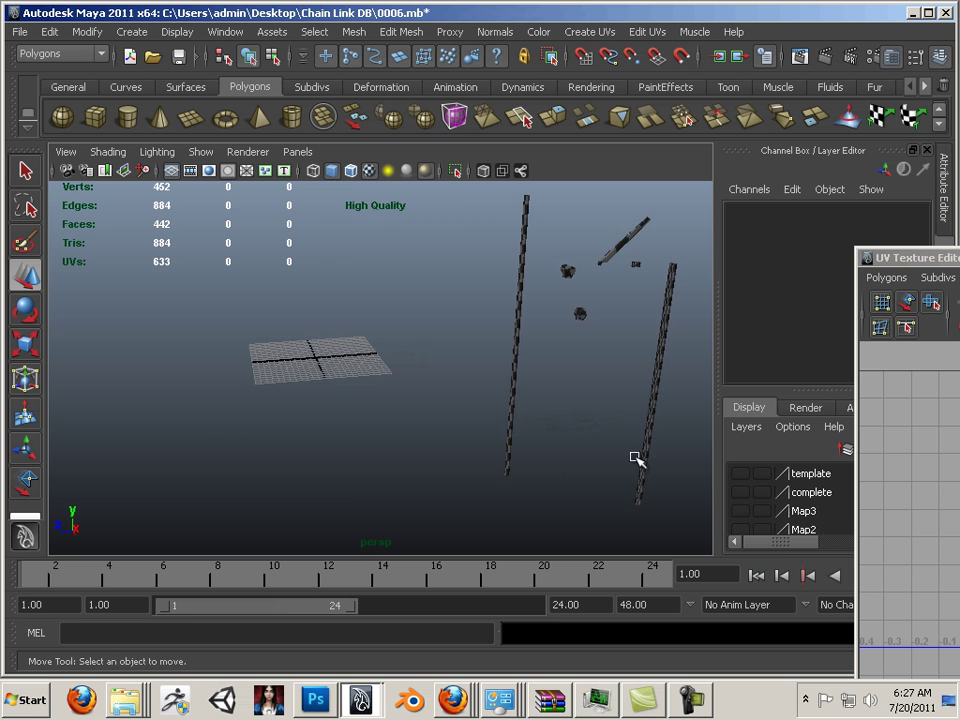
- Show the template layer and bring the template fence into view beside the separated checkered pieces
{"action": "left_click", "coordinate": [739, 474]}
{"action": "left_click_drag", "start_coordinate": [540, 435], "coordinate": [375, 369], "text": "alt"}
{"action": "right_click_drag", "start_coordinate": [375, 369], "coordinate": [473, 396], "text": "alt"}
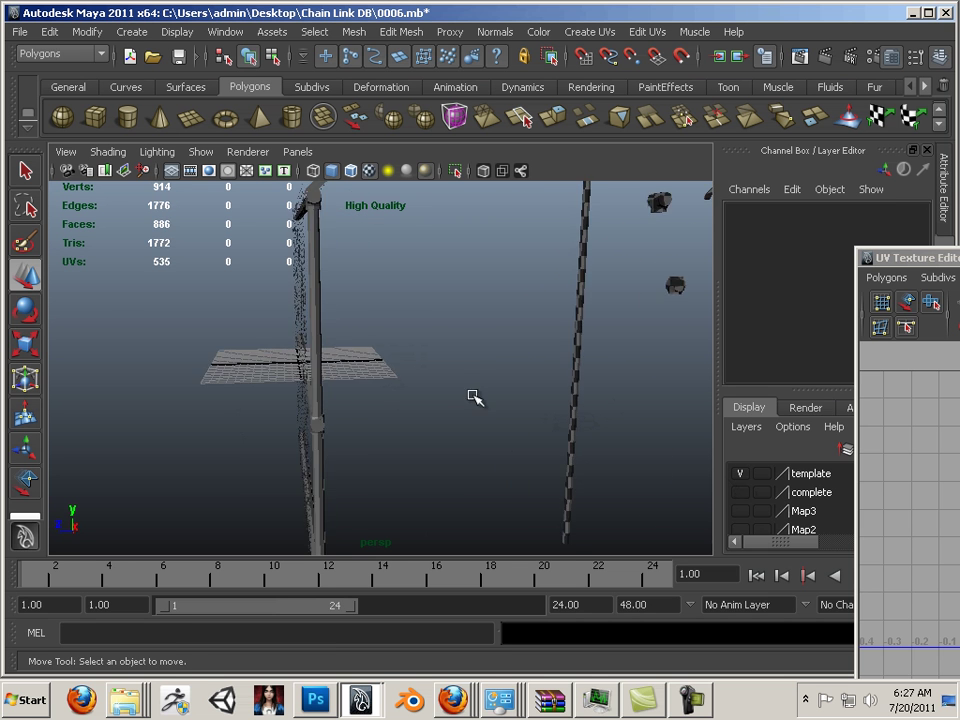
{"action": "middle_click_drag", "start_coordinate": [473, 396], "coordinate": [486, 433], "text": "alt"}
{"action": "mouse_move", "coordinate": [486, 433]}
{"action": "left_mouse_down", "text": "alt"}
{"action": "mouse_move", "coordinate": [371, 431]}
{"action": "mouse_move", "coordinate": [486, 450]}
{"action": "left_mouse_up", "text": "alt"}
{"action": "right_click_drag", "start_coordinate": [486, 450], "coordinate": [476, 474], "text": "alt"}
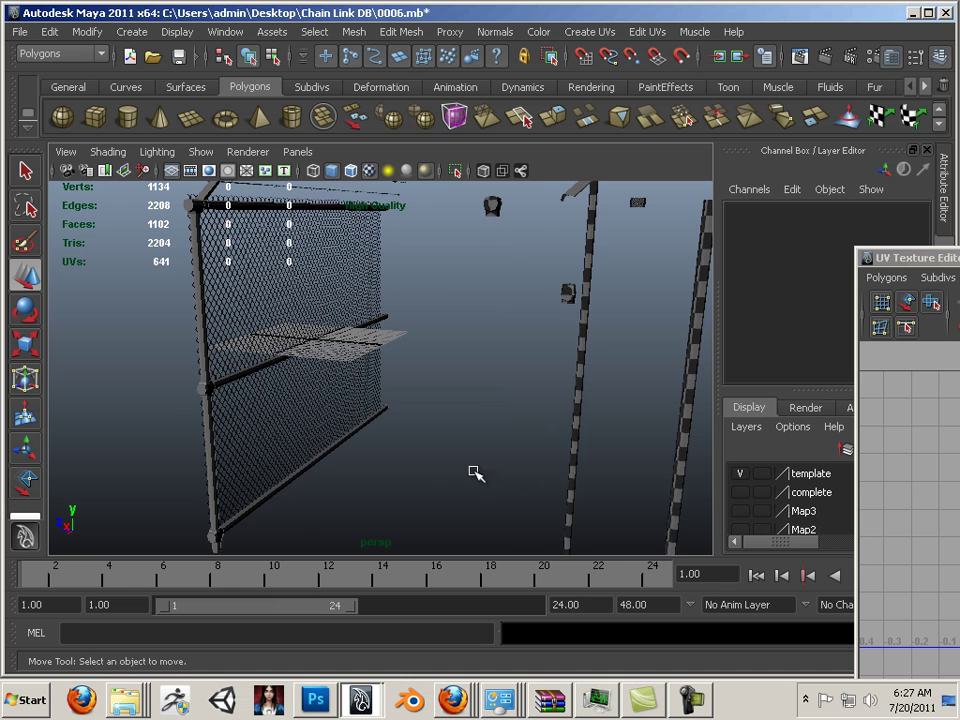
- Select the template fence's rails, corner post and joint fitting and assign them an existing material
{"action": "left_click", "coordinate": [298, 473]}
{"action": "middle_click_drag", "start_coordinate": [298, 473], "coordinate": [364, 418], "text": "alt"}
{"action": "left_click_drag", "start_coordinate": [364, 418], "coordinate": [279, 422], "text": "alt"}
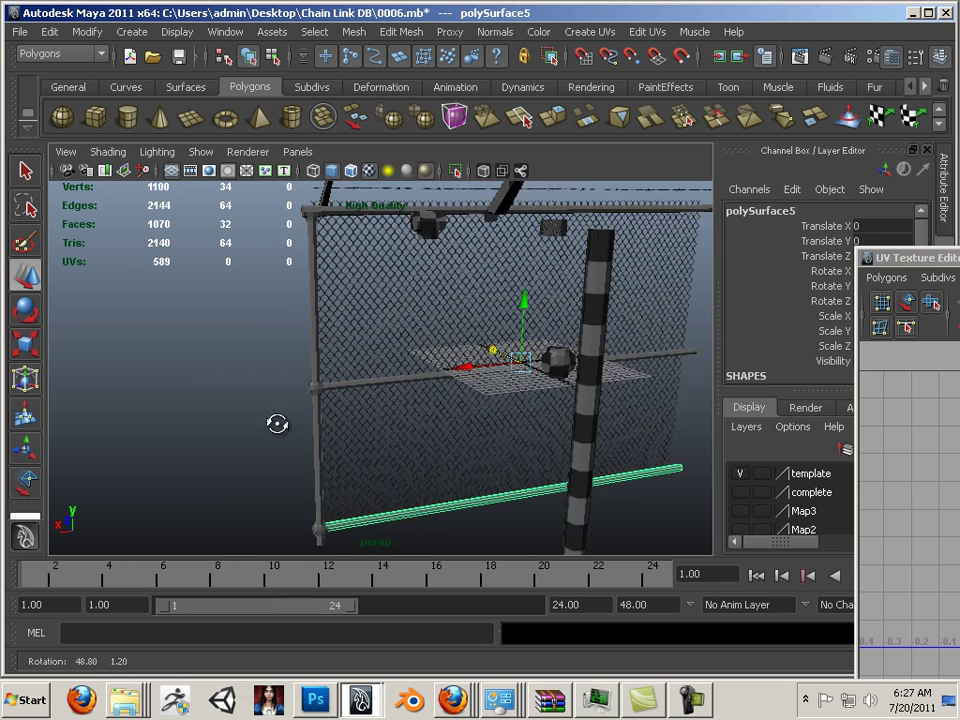
{"action": "right_click_drag", "start_coordinate": [279, 422], "coordinate": [352, 412], "text": "alt"}
{"action": "left_click", "coordinate": [340, 397]}
{"action": "left_click", "coordinate": [298, 433]}
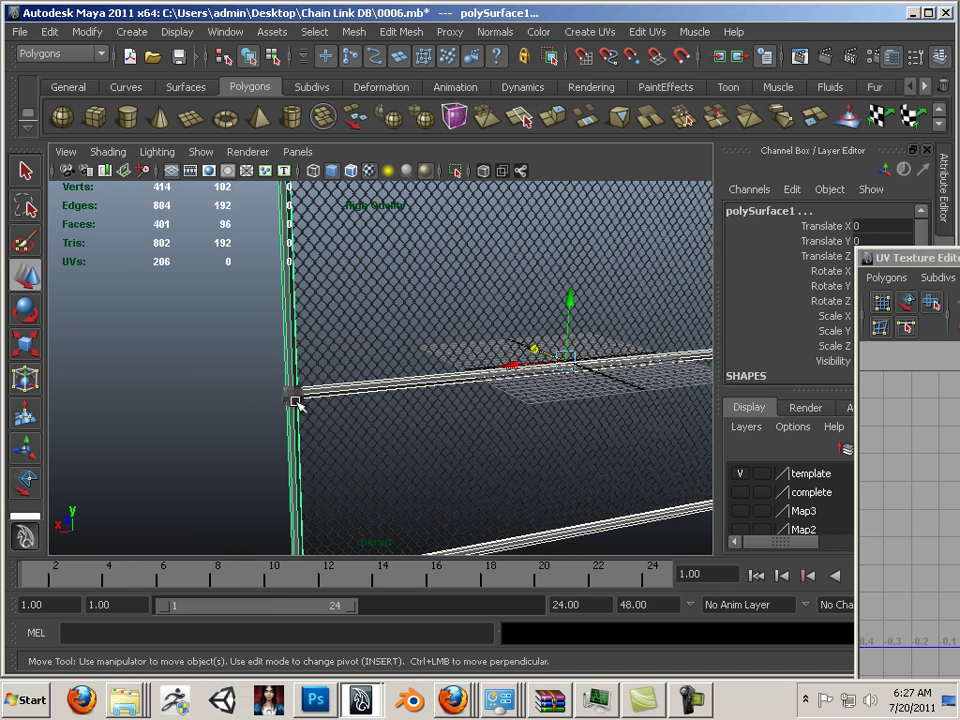
{"action": "left_click", "coordinate": [298, 399]}
{"action": "middle_click_drag", "start_coordinate": [311, 339], "coordinate": [348, 220], "text": "alt"}
{"action": "left_click", "coordinate": [313, 353], "text": "shift"}
{"action": "left_click", "coordinate": [343, 345], "text": "shift"}
{"action": "left_click", "coordinate": [340, 312], "text": "shift"}
{"action": "middle_click_drag", "start_coordinate": [342, 451], "coordinate": [337, 415], "text": "alt"}
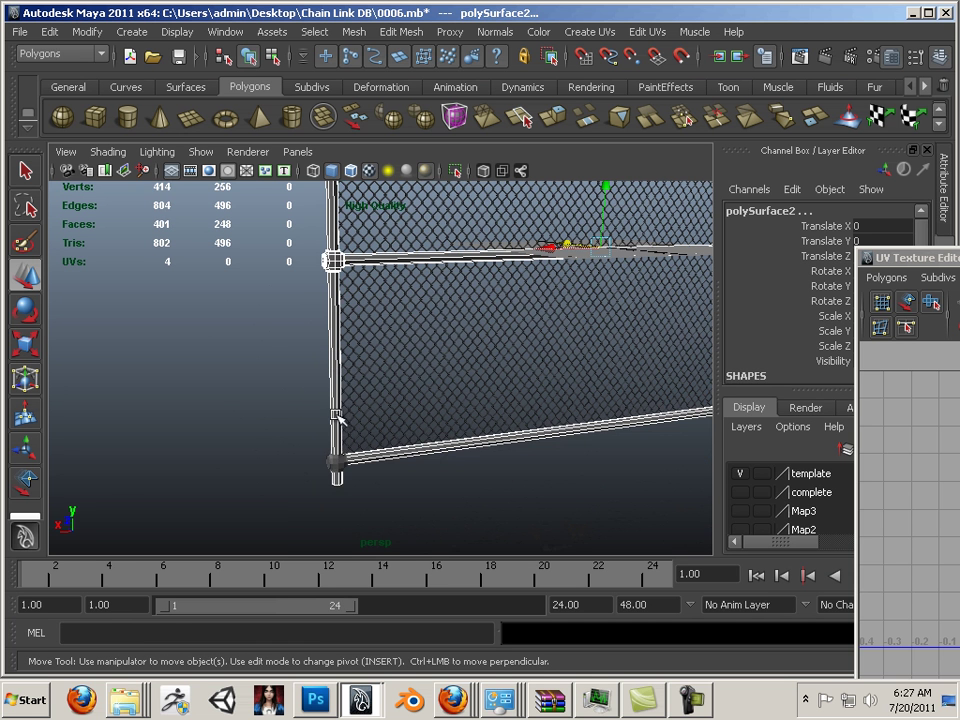
{"action": "right_click_drag", "start_coordinate": [340, 360], "coordinate": [343, 670]}
{"action": "right_click_drag", "start_coordinate": [411, 672], "coordinate": [450, 652]}
{"action": "left_click", "coordinate": [414, 535]}
- Select all the separated checkered poles and fittings and center their pivots
{"action": "middle_click_drag", "start_coordinate": [444, 438], "coordinate": [317, 514], "text": "alt"}
{"action": "left_click_drag", "start_coordinate": [317, 514], "coordinate": [418, 442], "text": "alt"}
{"action": "right_click_drag", "start_coordinate": [432, 446], "coordinate": [371, 429], "text": "alt"}
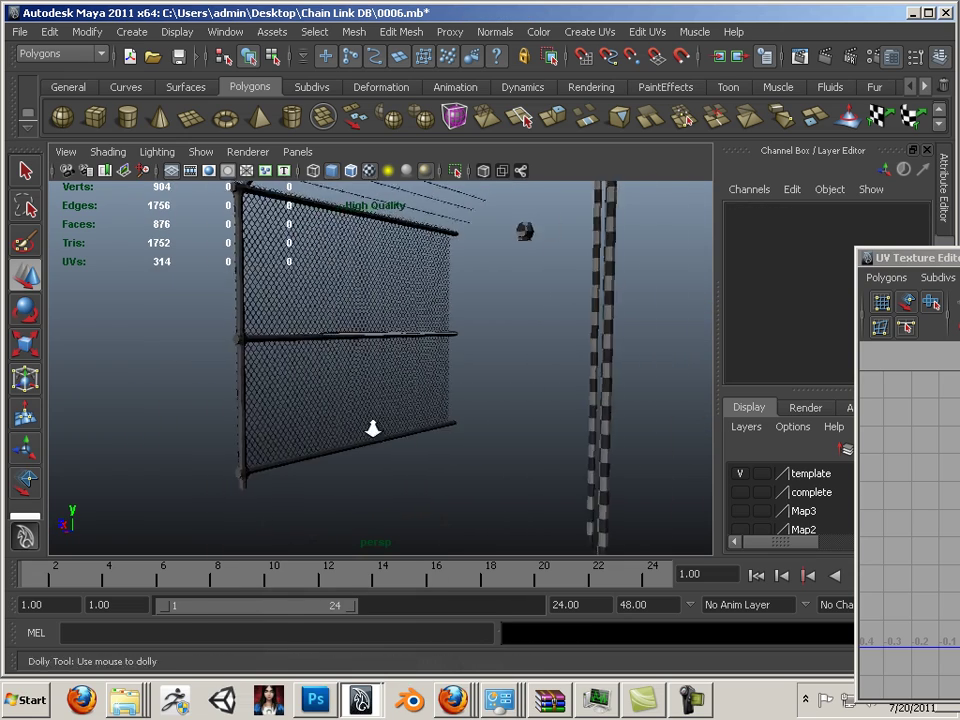
{"action": "left_click_drag", "start_coordinate": [371, 429], "coordinate": [346, 443], "text": "alt"}
{"action": "left_click", "coordinate": [501, 353]}
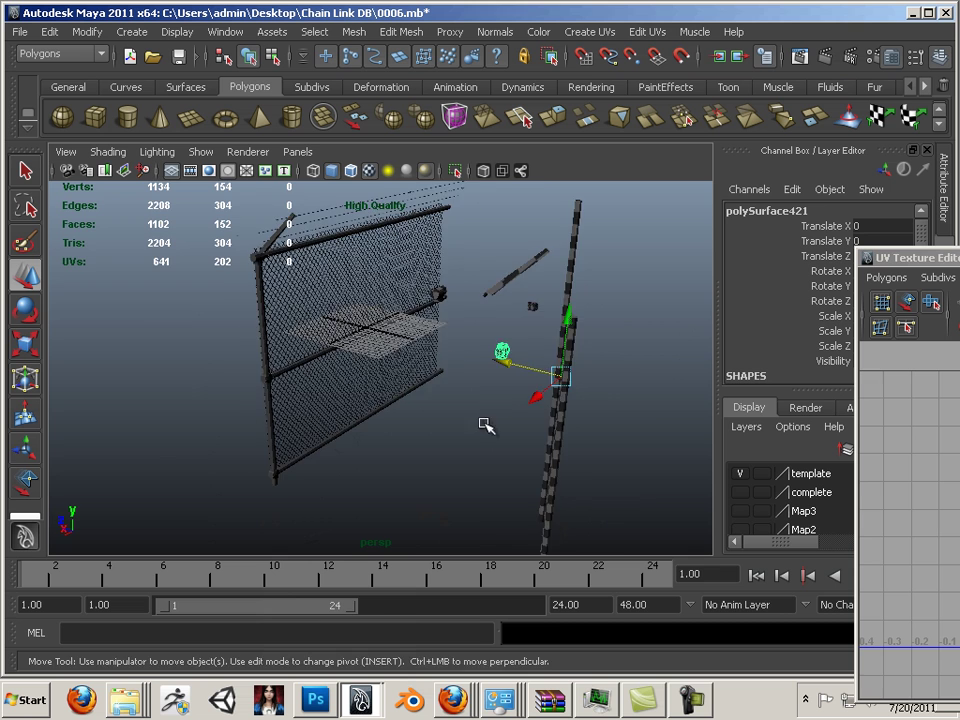
{"action": "left_click_drag", "start_coordinate": [484, 424], "coordinate": [549, 435], "text": "alt"}
{"action": "right_click_drag", "start_coordinate": [549, 435], "coordinate": [668, 447], "text": "alt"}
{"action": "middle_click_drag", "start_coordinate": [668, 447], "coordinate": [476, 465], "text": "alt"}
{"action": "left_click_drag", "start_coordinate": [476, 465], "coordinate": [572, 446], "text": "alt"}
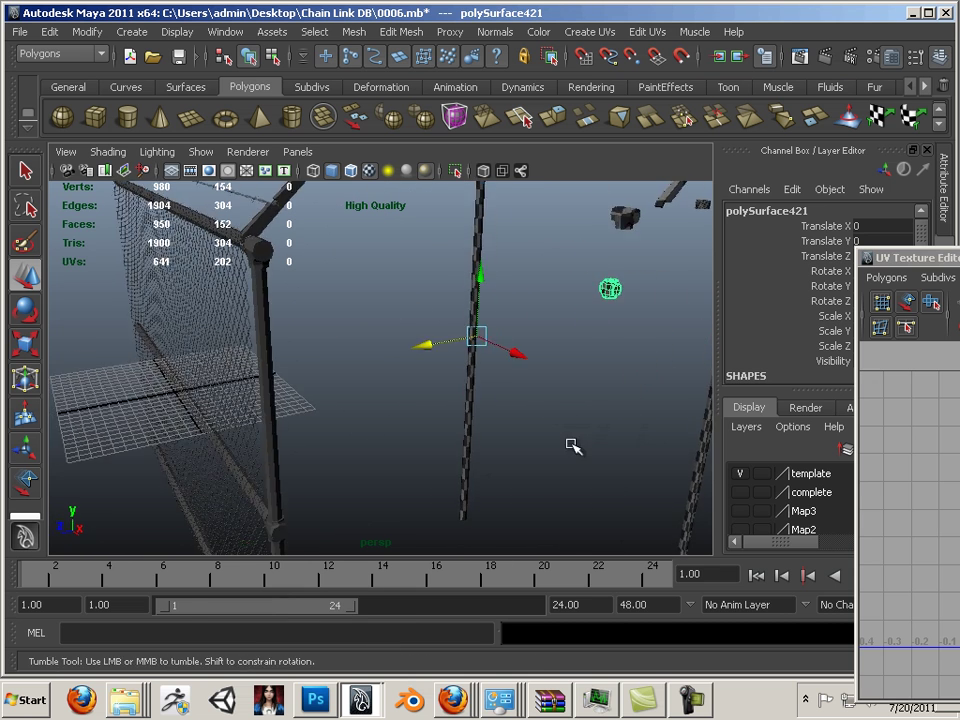
{"action": "middle_click_drag", "start_coordinate": [572, 446], "coordinate": [431, 486], "text": "alt"}
{"action": "right_click_drag", "start_coordinate": [431, 486], "coordinate": [519, 467], "text": "alt"}
{"action": "left_click_drag", "start_coordinate": [519, 467], "coordinate": [559, 459], "text": "alt"}
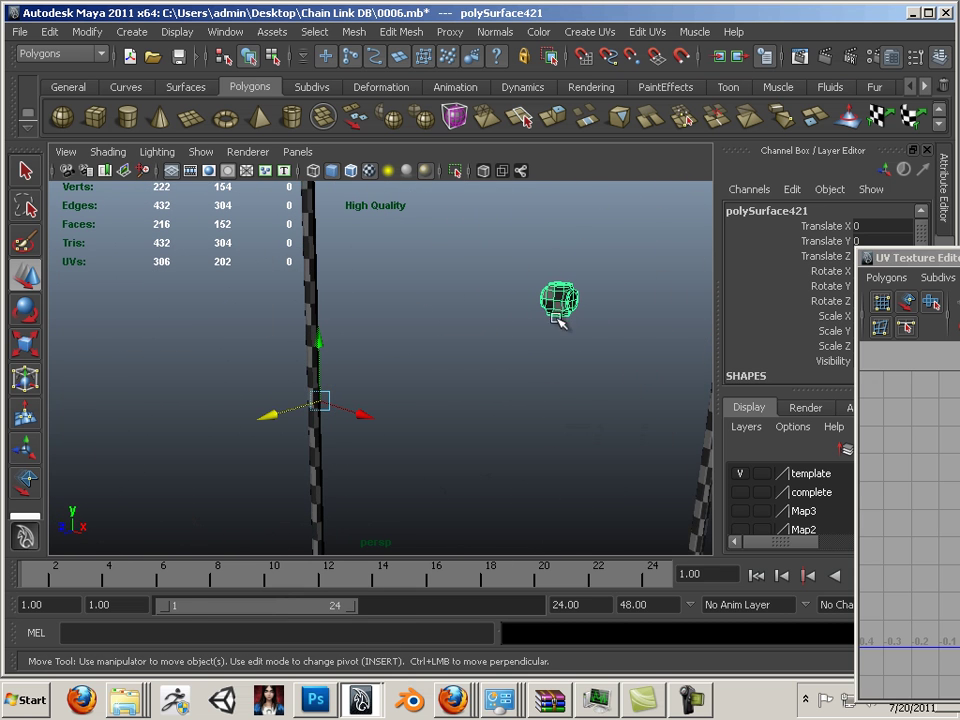
{"action": "right_click_drag", "start_coordinate": [560, 342], "coordinate": [392, 364], "text": "alt"}
{"action": "left_click_drag", "start_coordinate": [547, 388], "coordinate": [547, 388]}
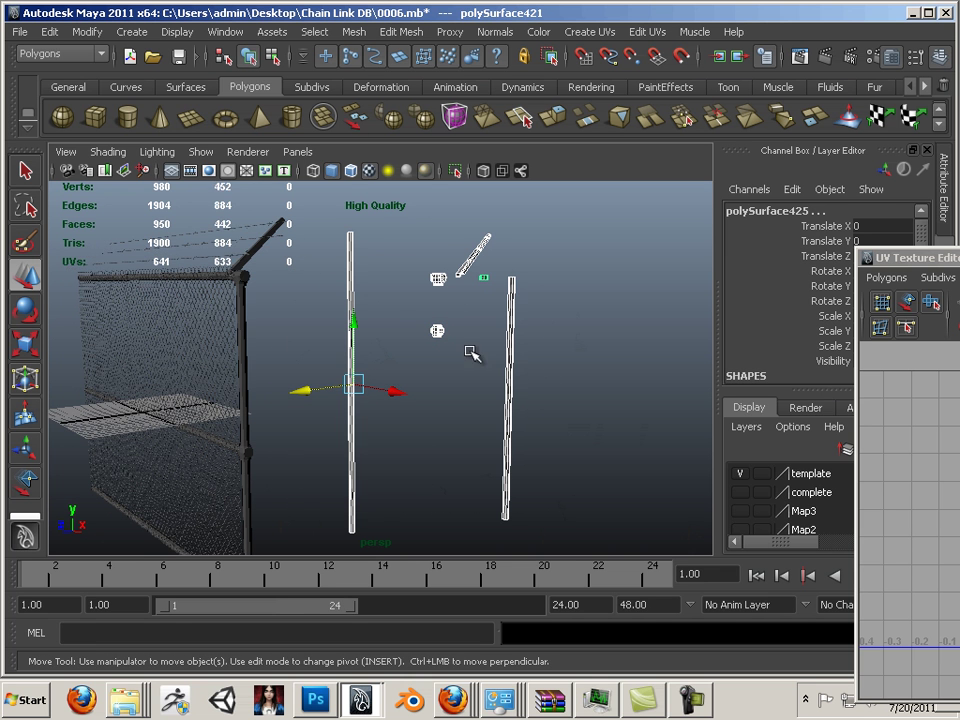
{"action": "left_click", "coordinate": [87, 31]}
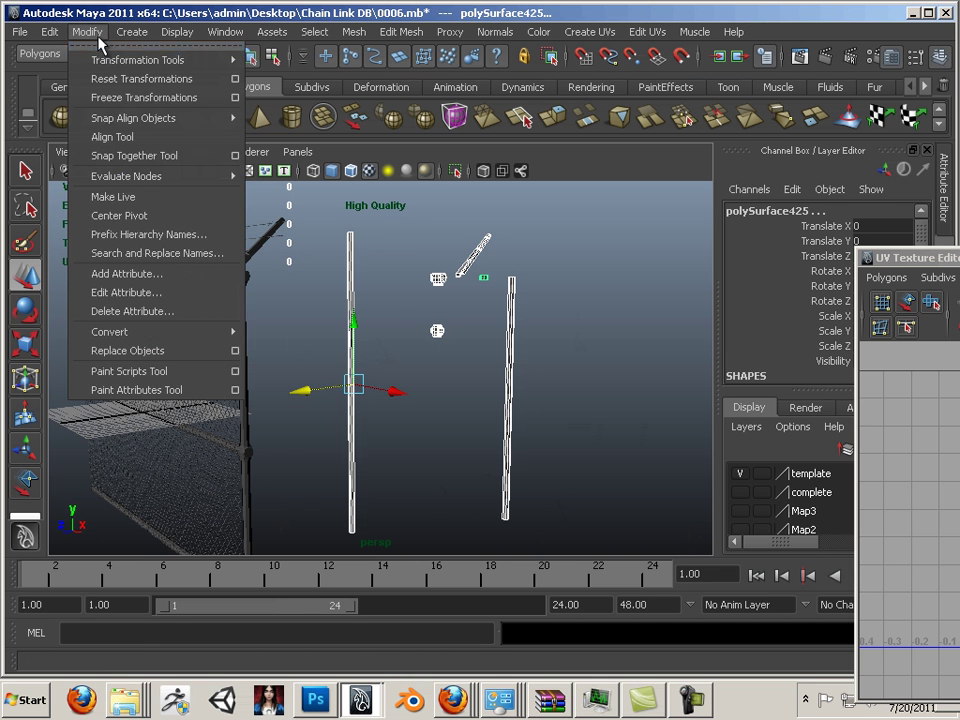
{"action": "left_click", "coordinate": [128, 216]}
- Select the separated round checkered fitting together with the template fence's middle joint fitting on the corner post
{"action": "scroll", "coordinate": [449, 385], "scroll_direction": "up", "scroll_amount": 4}
{"action": "left_click", "coordinate": [448, 337]}
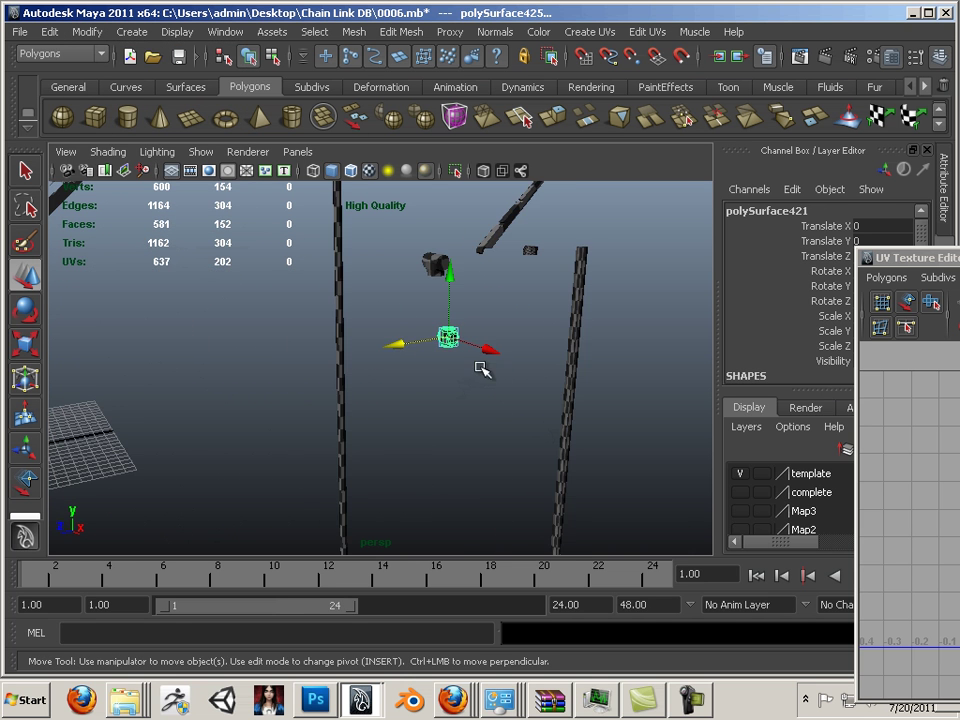
{"action": "right_click_drag", "start_coordinate": [480, 369], "coordinate": [326, 362], "text": "alt"}
{"action": "middle_click_drag", "start_coordinate": [326, 362], "coordinate": [514, 304], "text": "alt"}
{"action": "left_click_drag", "start_coordinate": [443, 309], "coordinate": [454, 287], "text": "alt"}
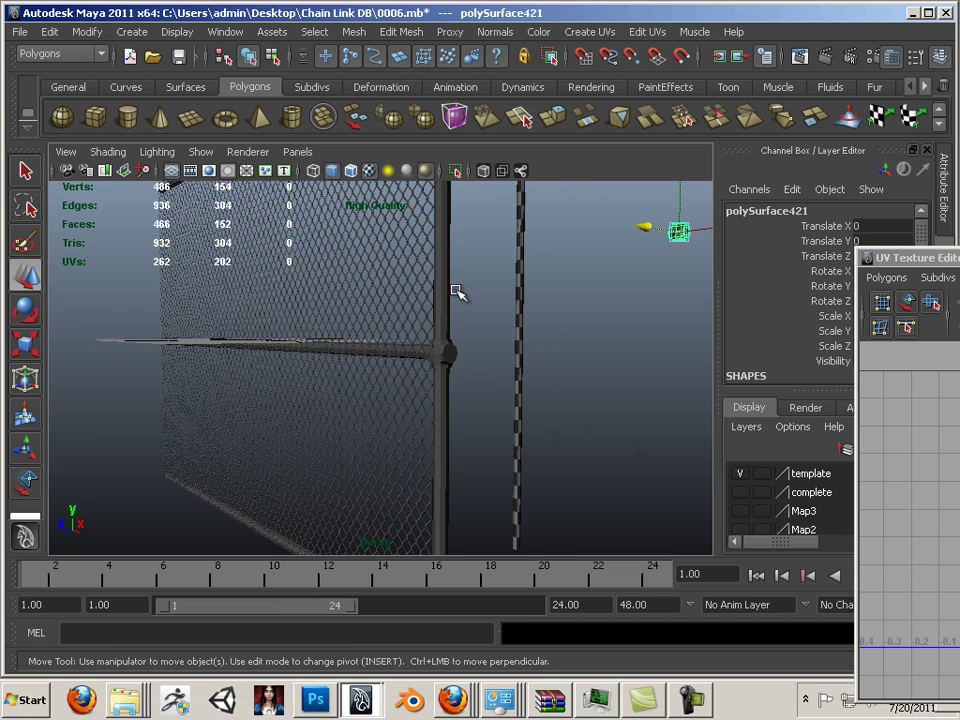
{"action": "right_click_drag", "start_coordinate": [454, 287], "coordinate": [511, 342], "text": "alt"}
{"action": "left_click", "coordinate": [513, 345]}
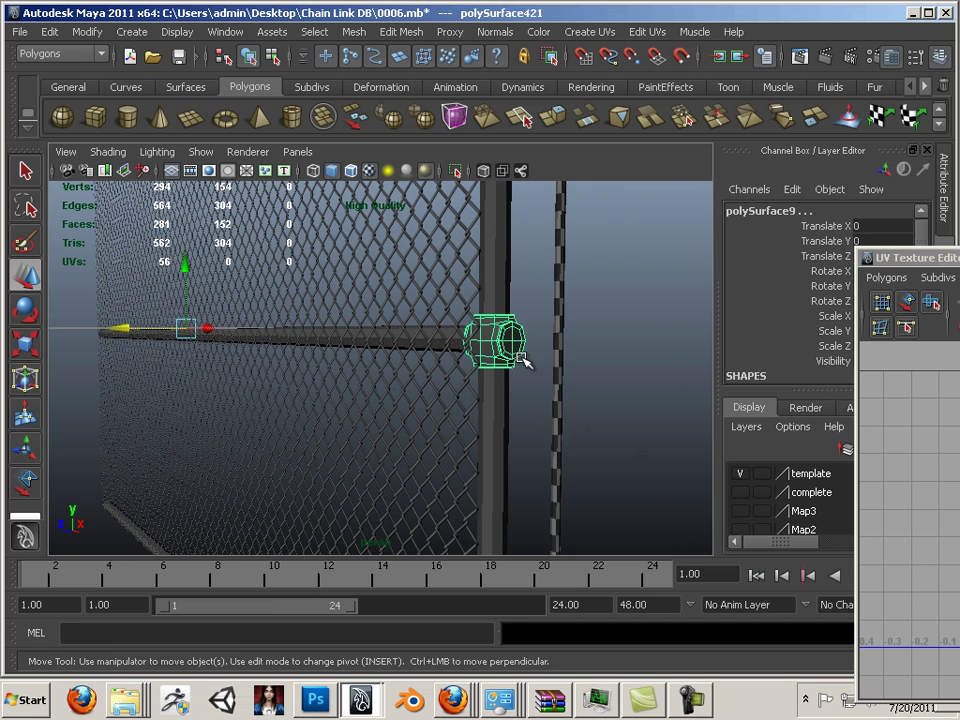
{"action": "middle_click_drag", "start_coordinate": [573, 376], "coordinate": [402, 443], "text": "alt"}
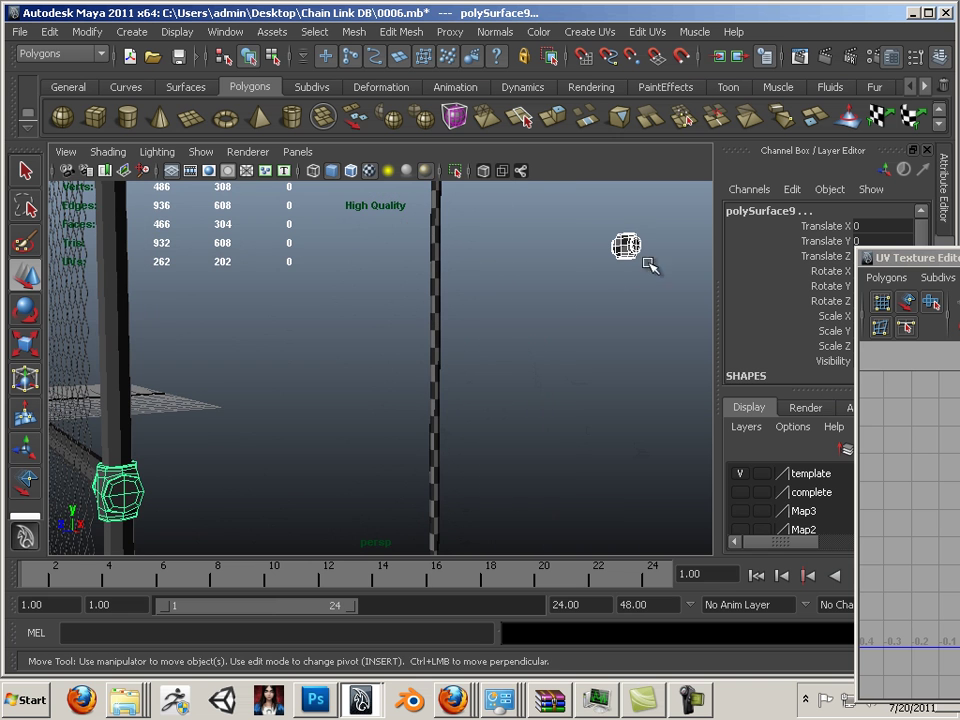
- Transfer all UV and color sets to the template's middle joint fitting with Transfer Attributes, using Component sample space
{"action": "left_click", "coordinate": [350, 33]}
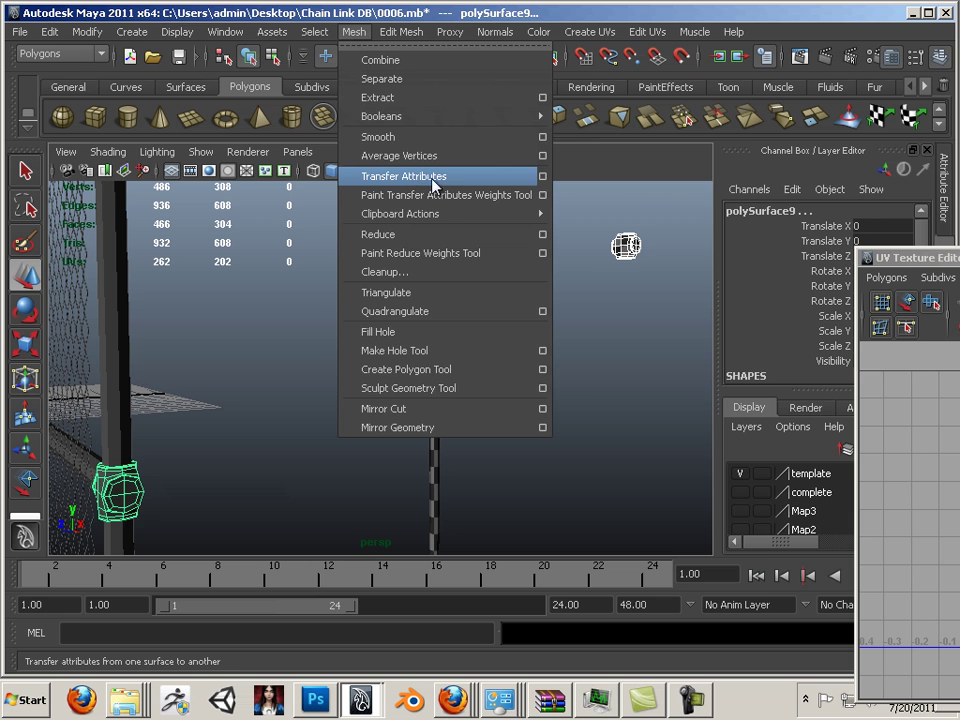
{"action": "left_click", "coordinate": [542, 177]}
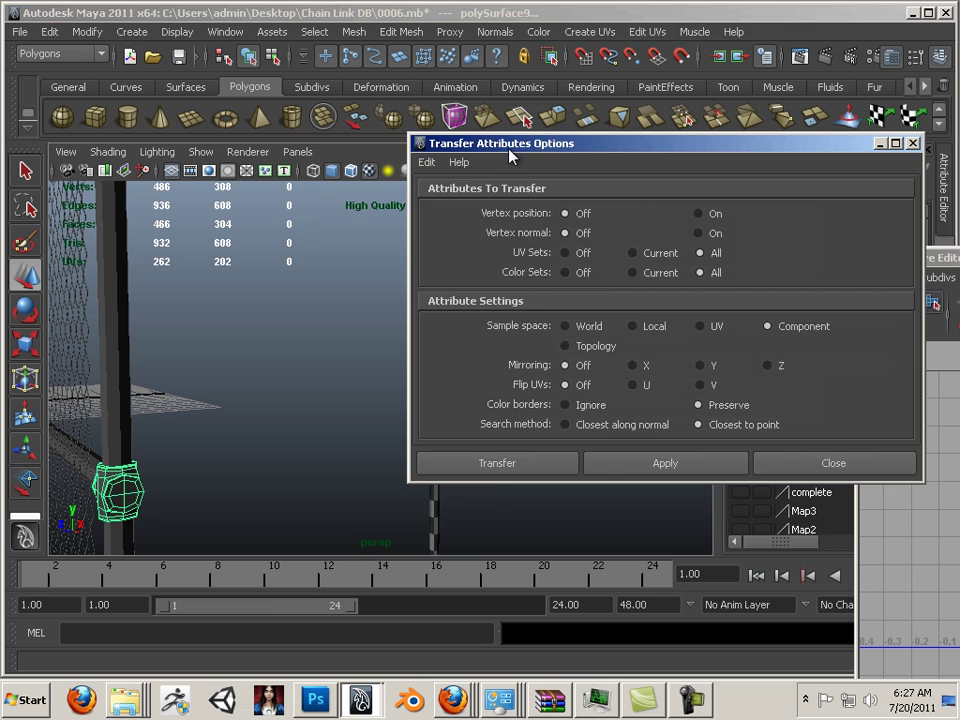
{"action": "left_click_drag", "start_coordinate": [509, 150], "coordinate": [616, 174]}
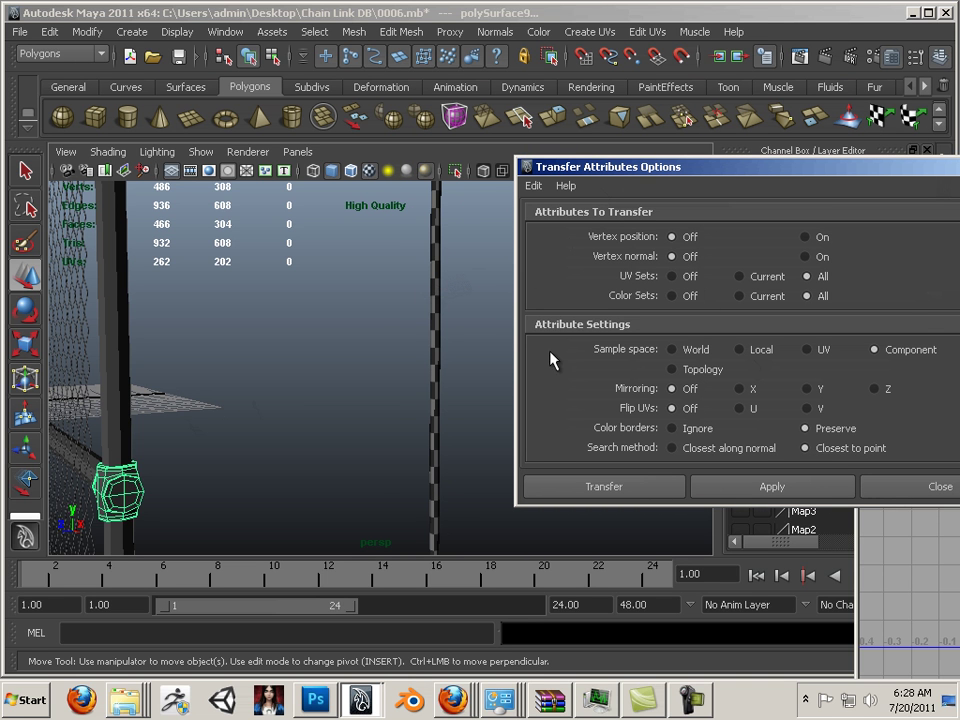
{"action": "left_click", "coordinate": [731, 491]}
- Transfer the round checkered fitting's UVs to the joint fitting at the bottom of the template's corner post
{"action": "middle_click_drag", "start_coordinate": [270, 473], "coordinate": [358, 407], "text": "alt"}
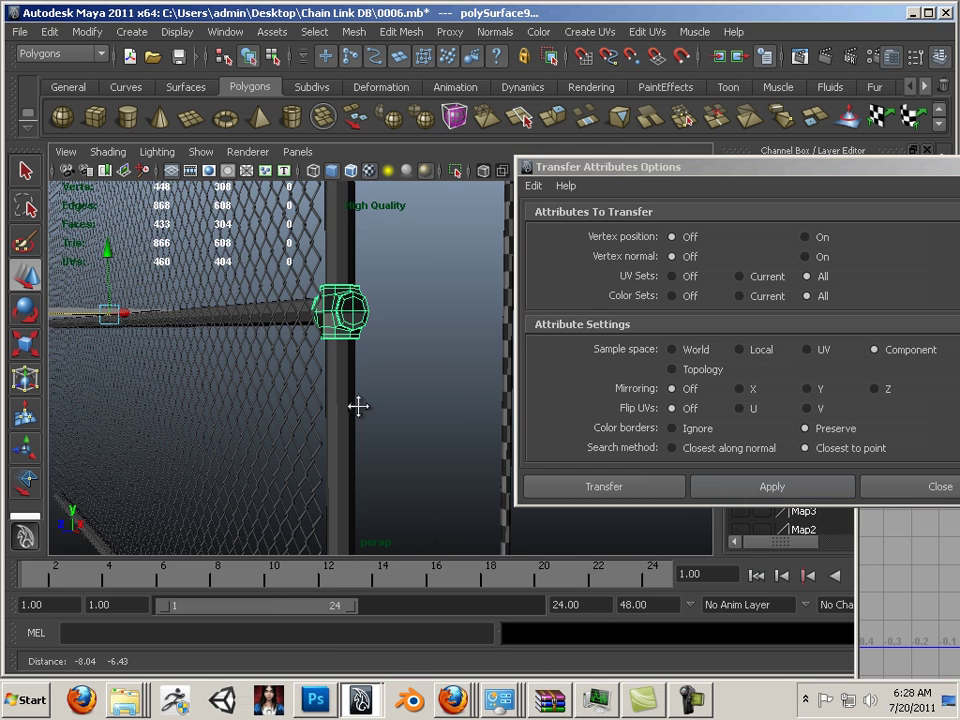
{"action": "right_click_drag", "start_coordinate": [358, 407], "coordinate": [240, 388], "text": "alt"}
{"action": "middle_click_drag", "start_coordinate": [236, 386], "coordinate": [178, 393], "text": "alt"}
{"action": "middle_click_drag", "start_coordinate": [308, 411], "coordinate": [264, 396], "text": "alt"}
{"action": "left_click", "coordinate": [458, 267]}
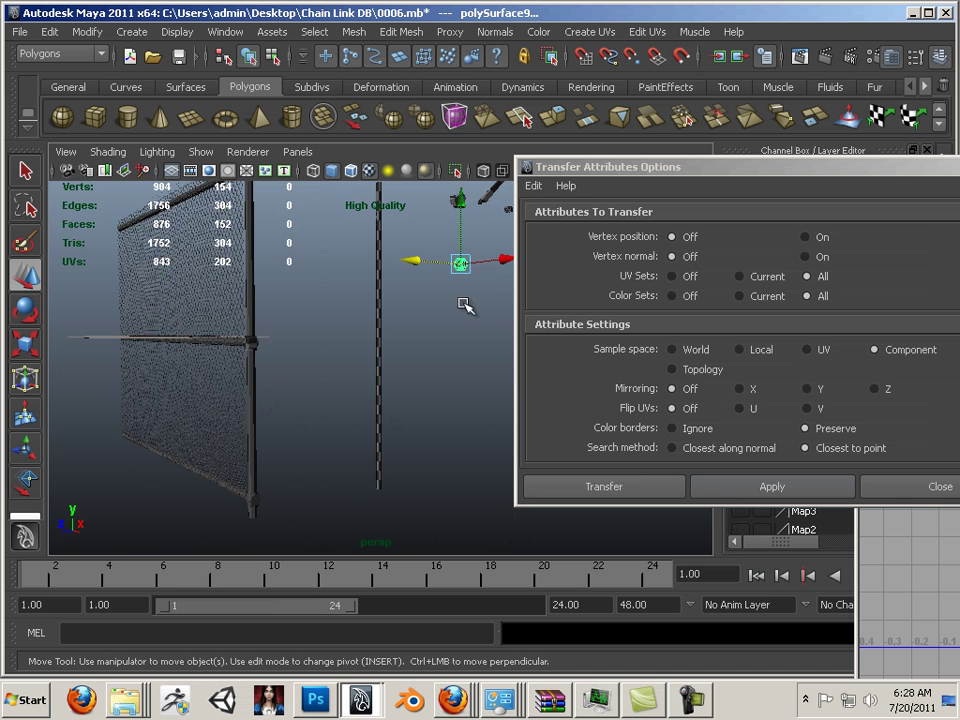
{"action": "middle_click_drag", "start_coordinate": [380, 419], "coordinate": [394, 349], "text": "alt"}
{"action": "scroll", "coordinate": [288, 415], "scroll_direction": "up", "scroll_amount": 4}
{"action": "mouse_move", "coordinate": [293, 419]}
{"action": "left_mouse_down", "text": "alt"}
{"action": "mouse_move", "coordinate": [268, 409]}
{"action": "mouse_move", "coordinate": [296, 434]}
{"action": "left_mouse_up", "text": "alt"}
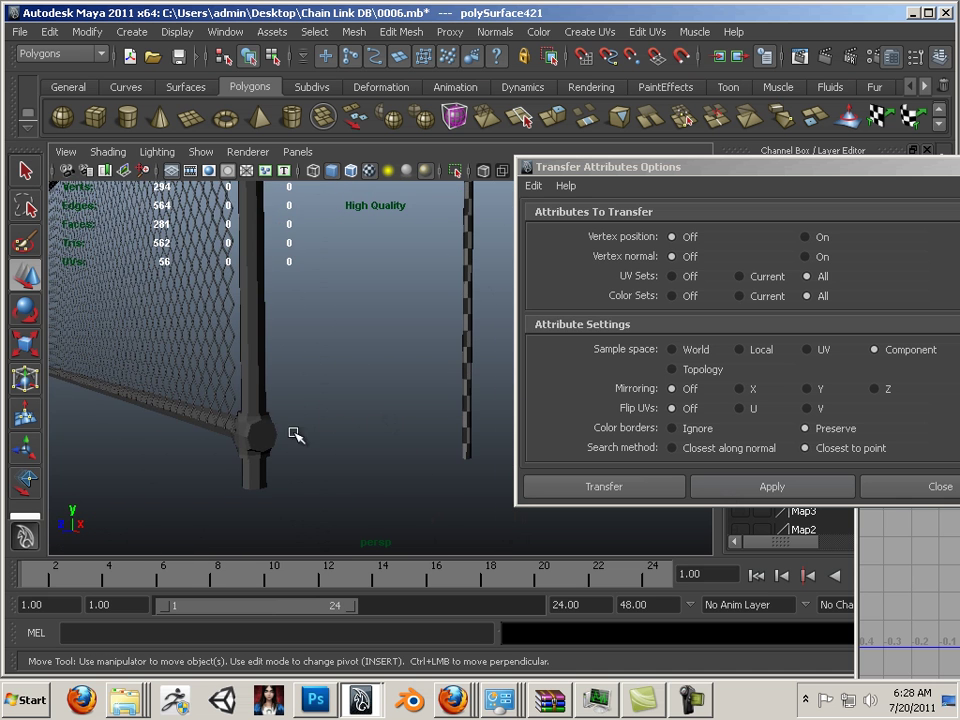
{"action": "left_click", "coordinate": [276, 436]}
{"action": "left_click", "coordinate": [720, 493]}
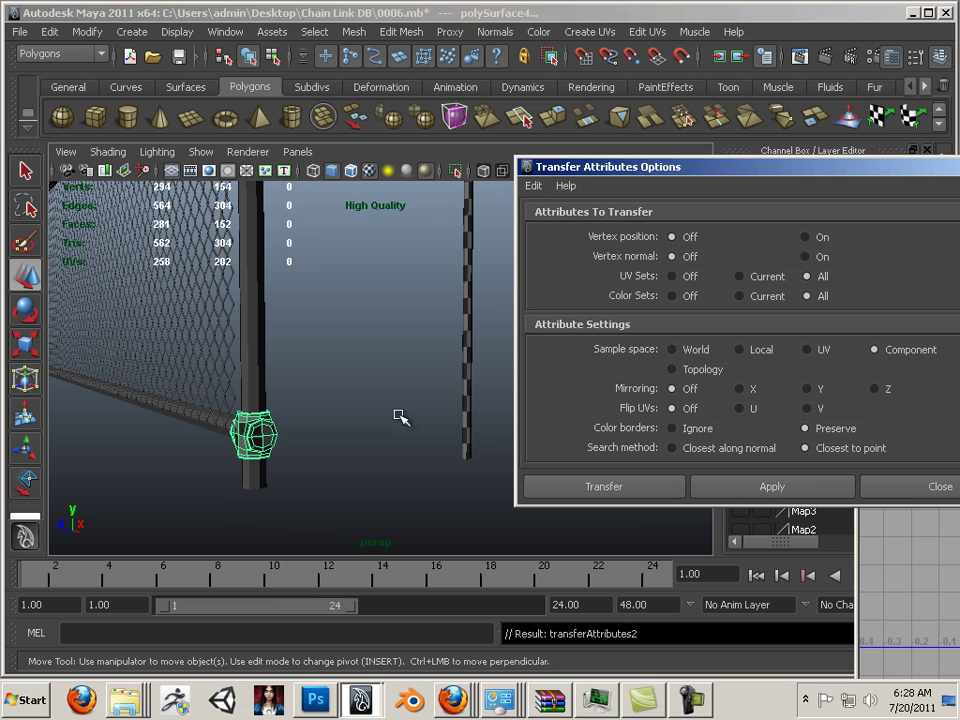
- Transfer the upper checkered fitting's UVs to the template's top corner joint above the post
{"action": "middle_click_drag", "start_coordinate": [388, 394], "coordinate": [378, 455], "text": "alt"}
{"action": "scroll", "coordinate": [370, 420], "scroll_direction": "down", "scroll_amount": 4}
{"action": "middle_click_drag", "start_coordinate": [358, 373], "coordinate": [320, 454], "text": "alt"}
{"action": "left_click_drag", "start_coordinate": [322, 456], "coordinate": [424, 344], "text": "alt"}
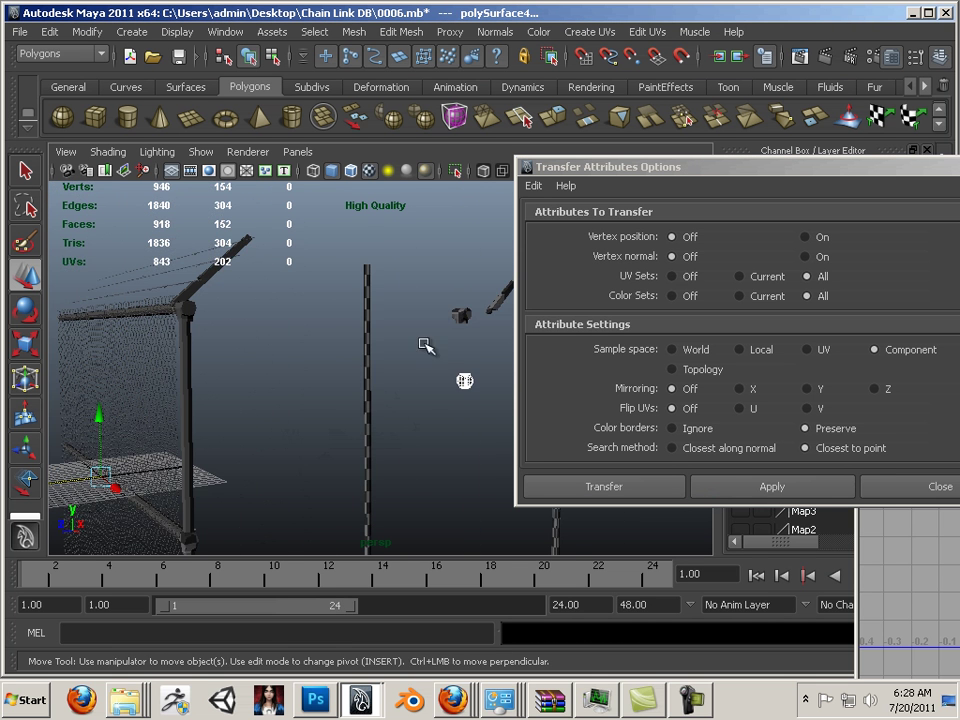
{"action": "left_click", "coordinate": [460, 316]}
{"action": "left_click_drag", "start_coordinate": [272, 383], "coordinate": [229, 326], "text": "alt"}
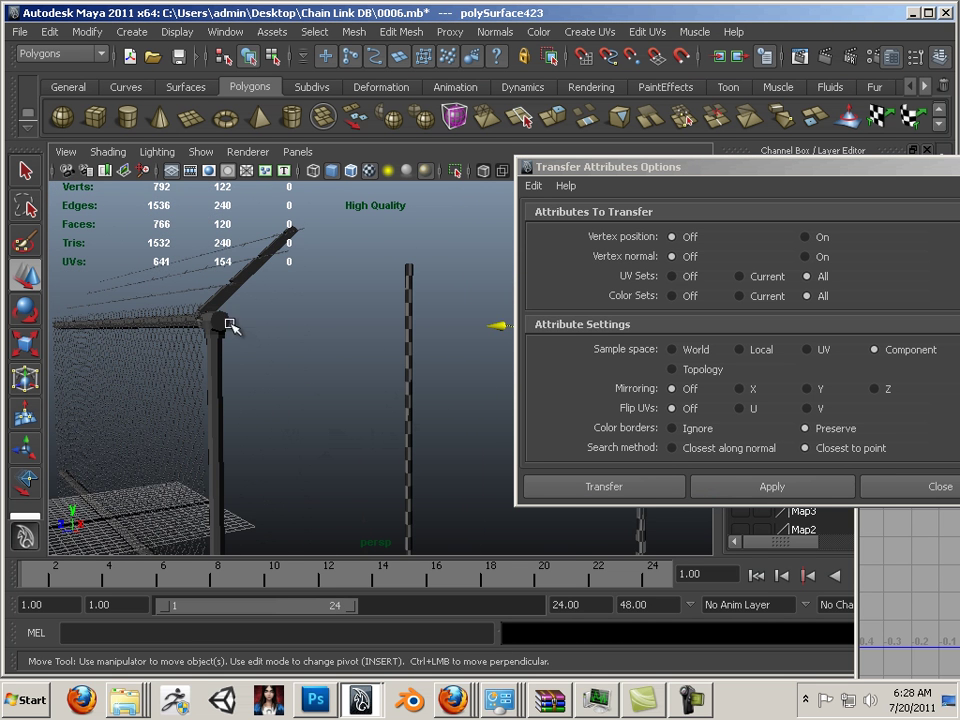
{"action": "left_click", "coordinate": [715, 482]}
- Select a checkered pole plus the template's top and middle rails, and apply the attribute transfer
{"action": "middle_click_drag", "start_coordinate": [347, 430], "coordinate": [284, 321], "text": "alt"}
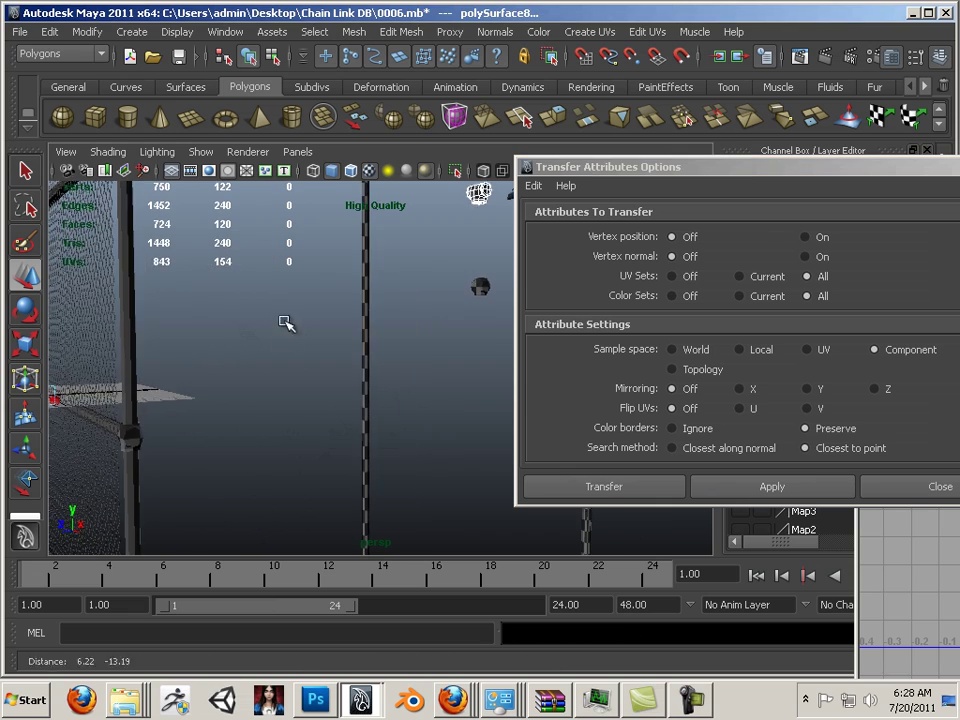
{"action": "left_click", "coordinate": [366, 366]}
{"action": "right_click_drag", "start_coordinate": [396, 410], "coordinate": [257, 394], "text": "alt"}
{"action": "left_click_drag", "start_coordinate": [257, 394], "coordinate": [131, 394], "text": "alt"}
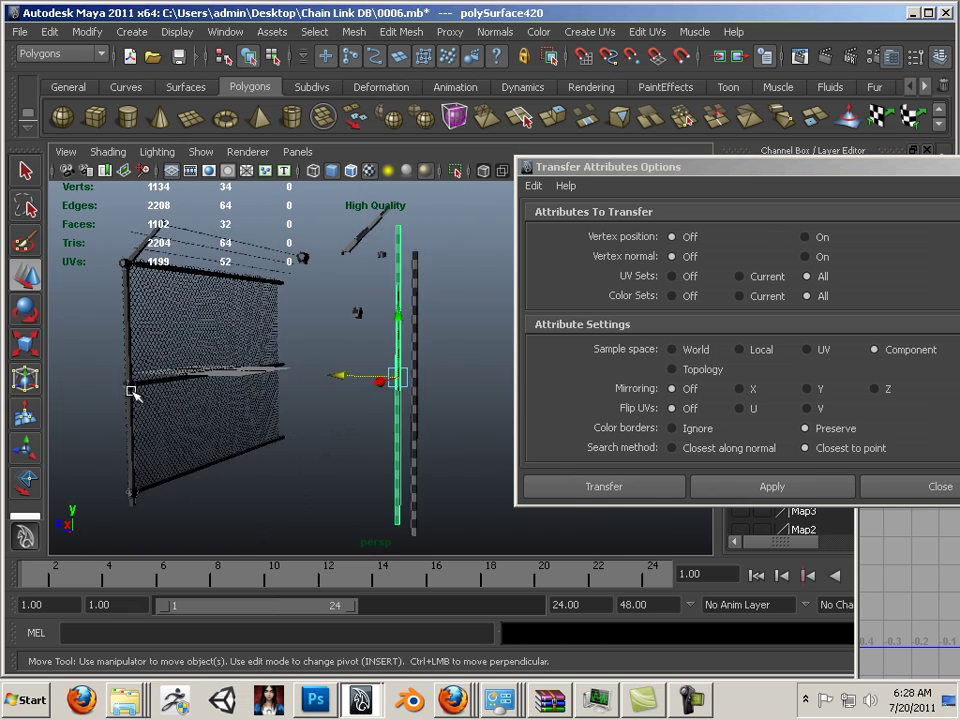
{"action": "middle_click_drag", "start_coordinate": [213, 384], "coordinate": [326, 394], "text": "alt"}
{"action": "right_click_drag", "start_coordinate": [336, 412], "coordinate": [429, 422], "text": "alt"}
{"action": "left_click_drag", "start_coordinate": [429, 422], "coordinate": [332, 405], "text": "alt"}
{"action": "middle_click_drag", "start_coordinate": [332, 405], "coordinate": [324, 448], "text": "alt"}
{"action": "right_click_drag", "start_coordinate": [324, 448], "coordinate": [368, 450], "text": "alt"}
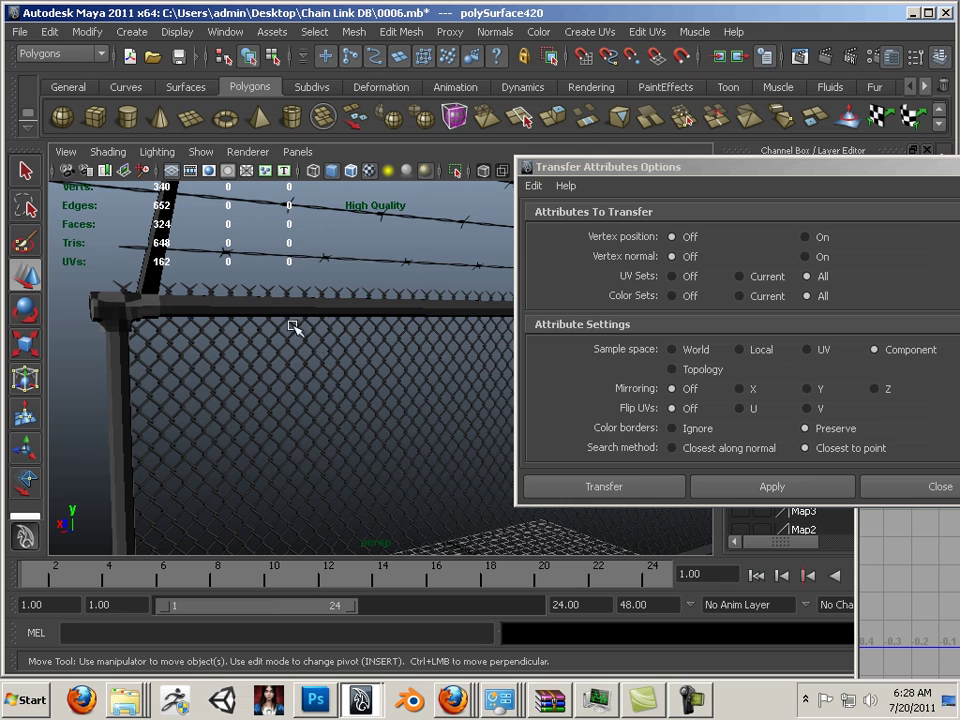
{"action": "left_click", "coordinate": [282, 312]}
{"action": "middle_click_drag", "start_coordinate": [312, 432], "coordinate": [312, 270], "text": "alt"}
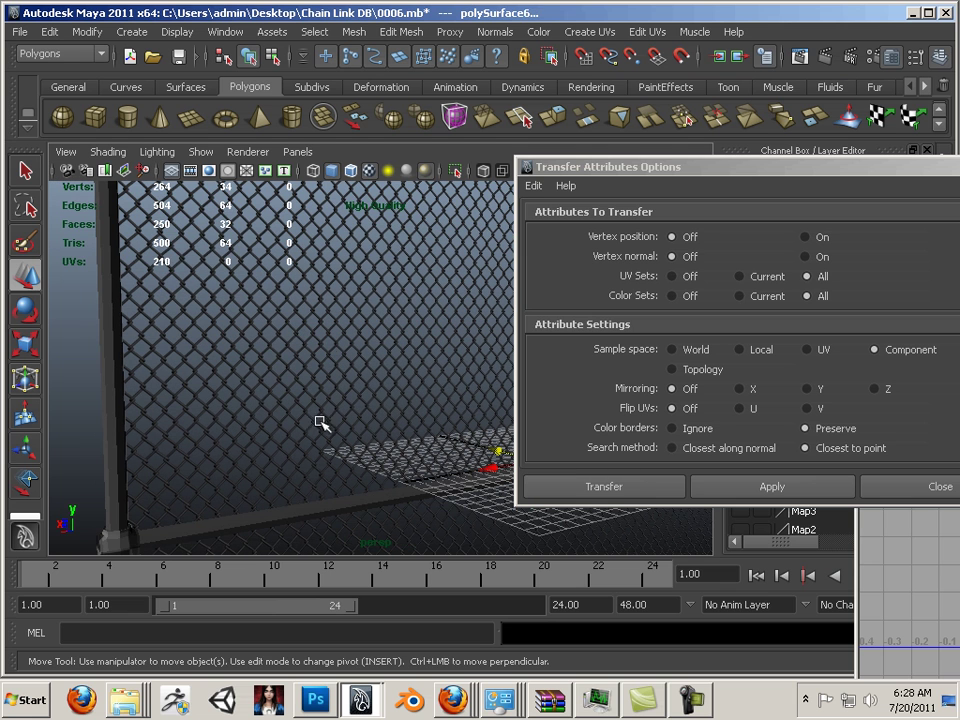
{"action": "left_click", "coordinate": [307, 507], "text": "shift"}
{"action": "left_click", "coordinate": [720, 487]}
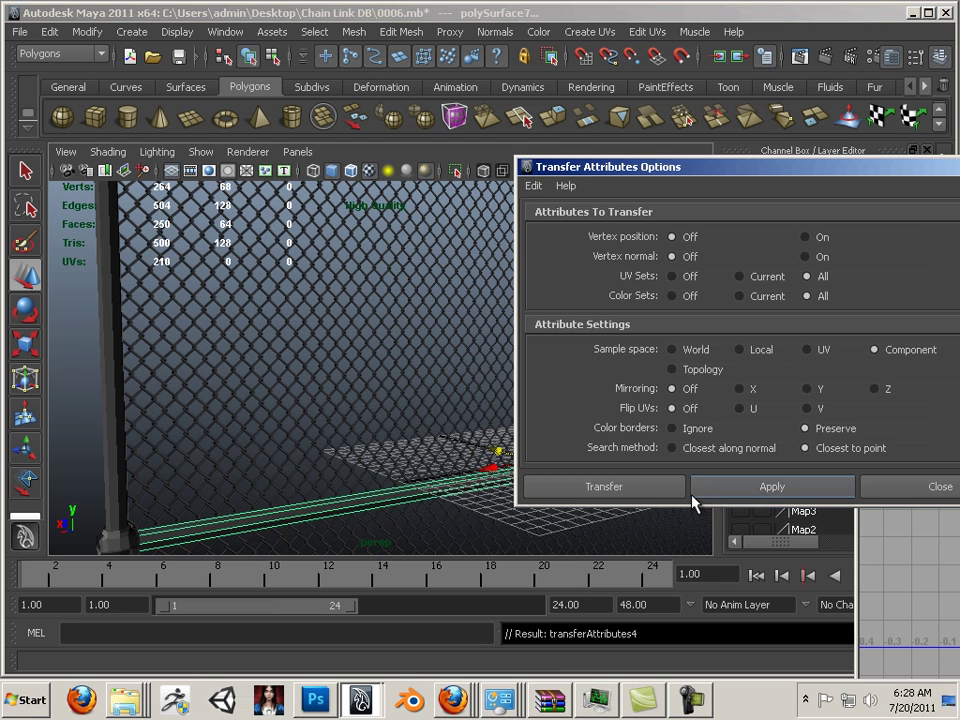
- Reselect the checkered rail pole as source and transfer its UVs to the template fence's top rail alone
{"action": "middle_click_drag", "start_coordinate": [400, 495], "coordinate": [400, 551], "text": "alt"}
{"action": "right_click_drag", "start_coordinate": [413, 512], "coordinate": [356, 441], "text": "alt"}
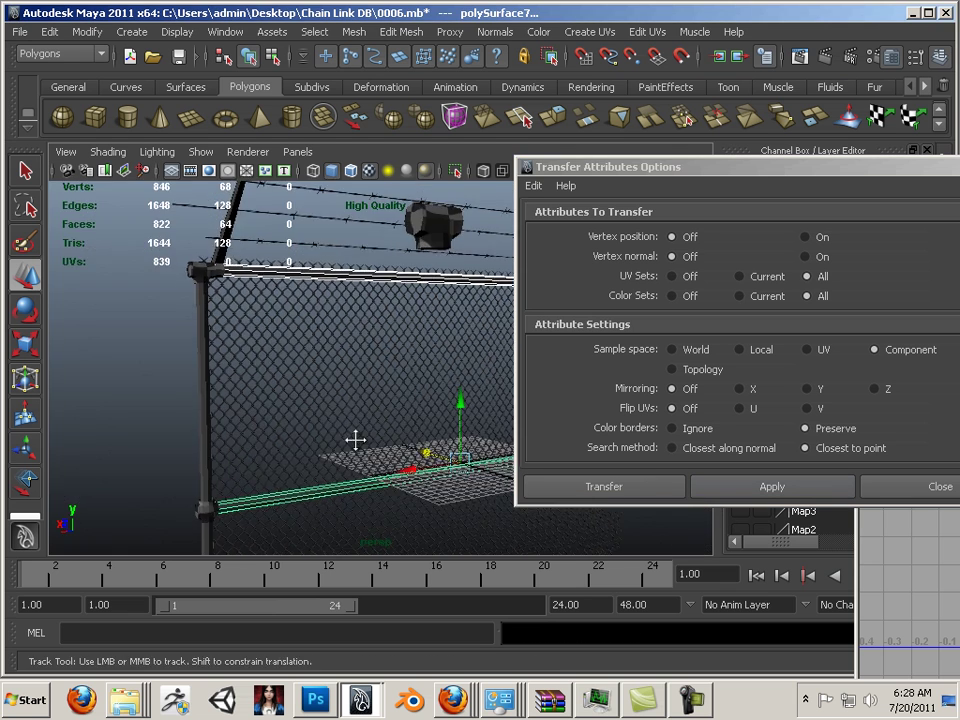
{"action": "middle_click_drag", "start_coordinate": [356, 441], "coordinate": [214, 430], "text": "alt"}
{"action": "left_click_drag", "start_coordinate": [214, 430], "coordinate": [300, 433], "text": "alt"}
{"action": "middle_click_drag", "start_coordinate": [300, 433], "coordinate": [222, 432], "text": "alt"}
{"action": "right_click_drag", "start_coordinate": [222, 432], "coordinate": [186, 407], "text": "alt"}
{"action": "left_click_drag", "start_coordinate": [186, 407], "coordinate": [264, 408], "text": "alt"}
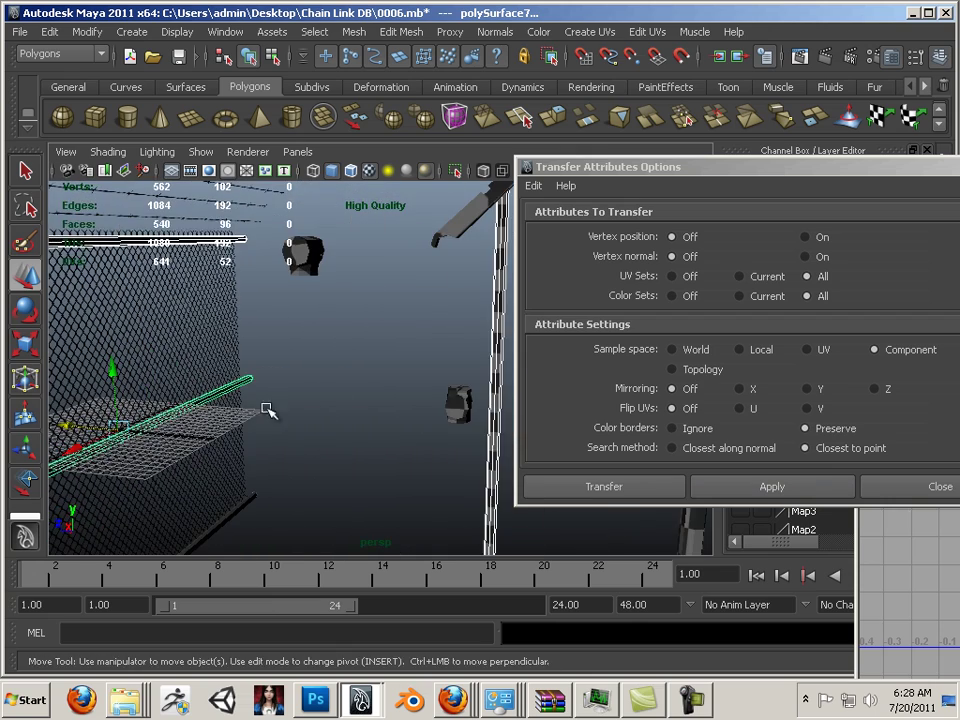
{"action": "left_click", "coordinate": [408, 467]}
{"action": "middle_click_drag", "start_coordinate": [299, 394], "coordinate": [372, 436], "text": "alt"}
{"action": "left_click_drag", "start_coordinate": [372, 436], "coordinate": [228, 396], "text": "alt"}
{"action": "scroll", "coordinate": [291, 418], "scroll_direction": "up", "scroll_amount": 4}
{"action": "middle_click_drag", "start_coordinate": [228, 396], "coordinate": [332, 462], "text": "alt"}
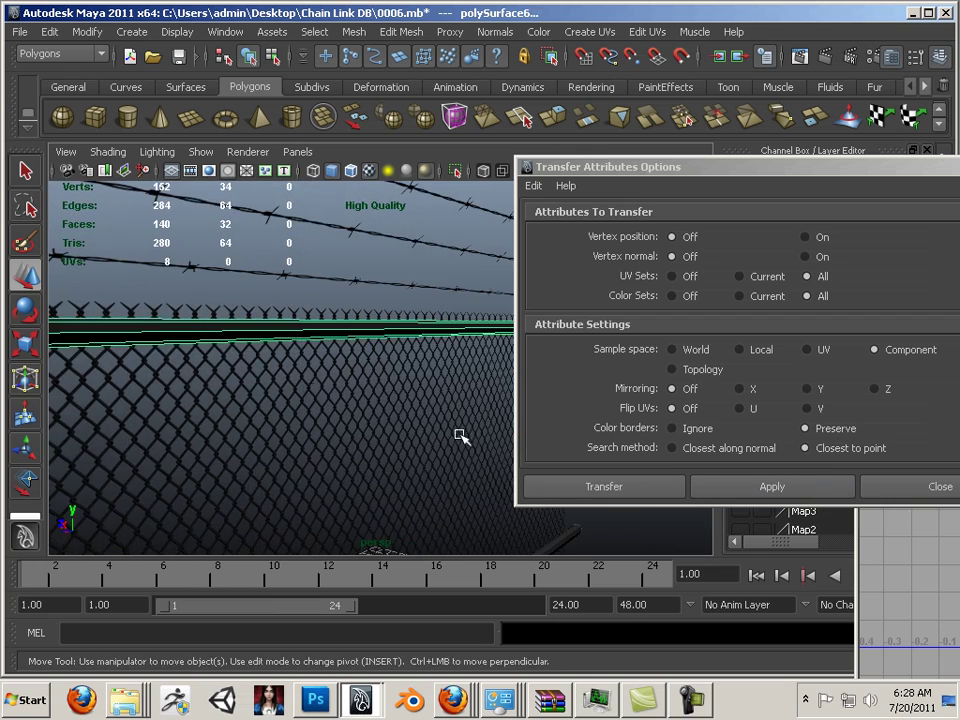
{"action": "left_click", "coordinate": [705, 487]}
- Transfer the same checkered rail pole's UVs to the template fence's bottom rail
{"action": "left_click_drag", "start_coordinate": [311, 480], "coordinate": [337, 304], "text": "alt"}
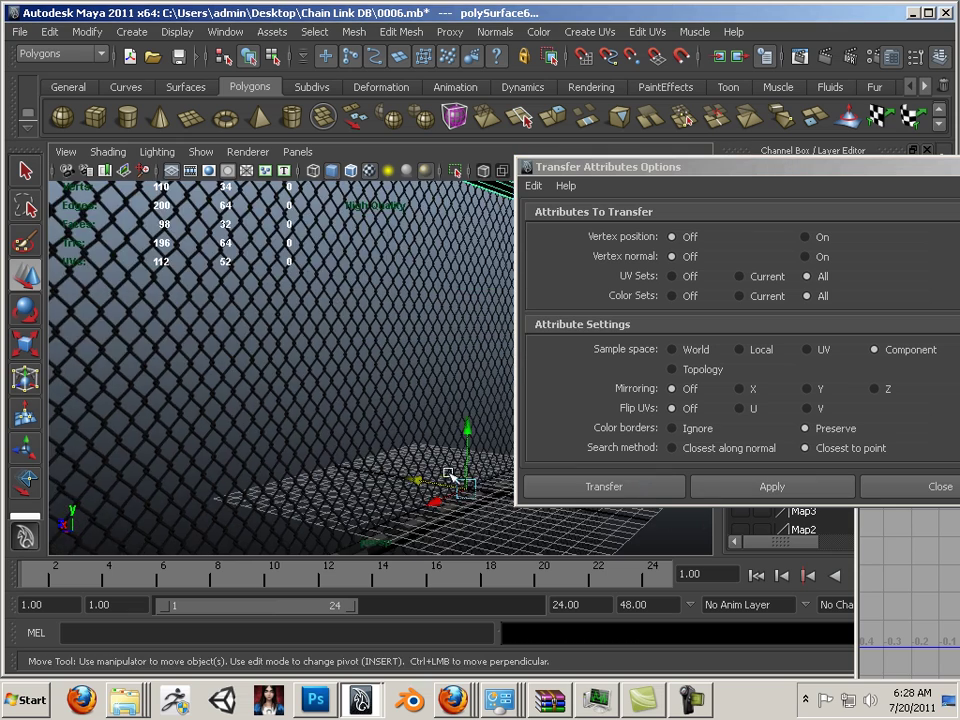
{"action": "right_click_drag", "start_coordinate": [448, 474], "coordinate": [260, 414], "text": "alt"}
{"action": "middle_click_drag", "start_coordinate": [260, 414], "coordinate": [100, 385], "text": "alt"}
{"action": "left_click_drag", "start_coordinate": [206, 446], "coordinate": [238, 464], "text": "alt"}
{"action": "left_click", "coordinate": [290, 440]}
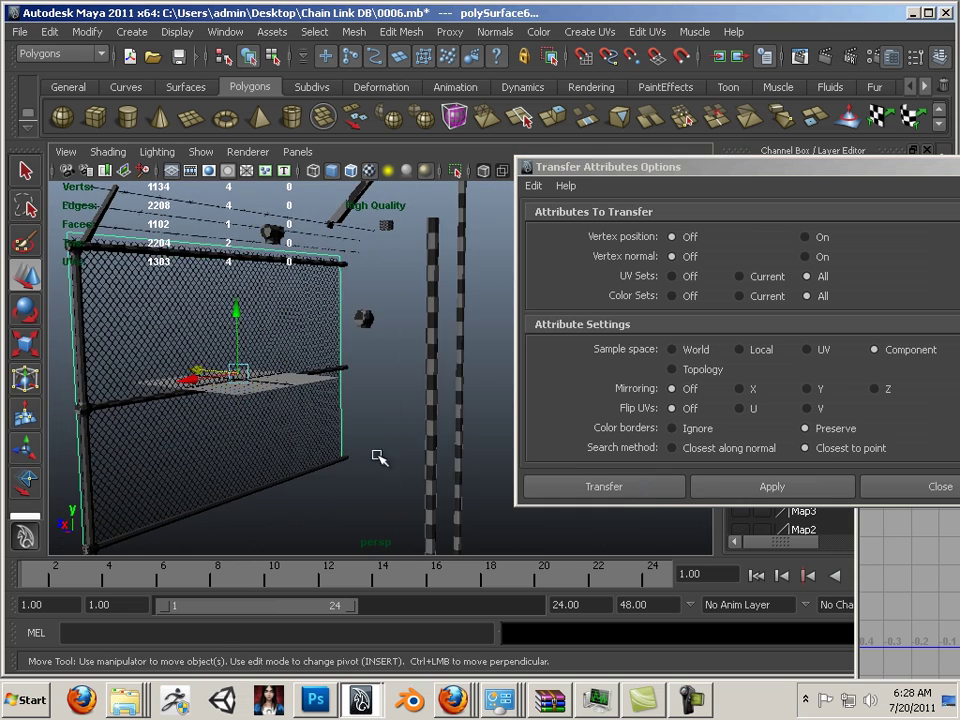
{"action": "left_click", "coordinate": [456, 428]}
{"action": "middle_click_drag", "start_coordinate": [199, 477], "coordinate": [308, 468], "text": "alt"}
{"action": "right_click_drag", "start_coordinate": [308, 468], "coordinate": [445, 510], "text": "alt"}
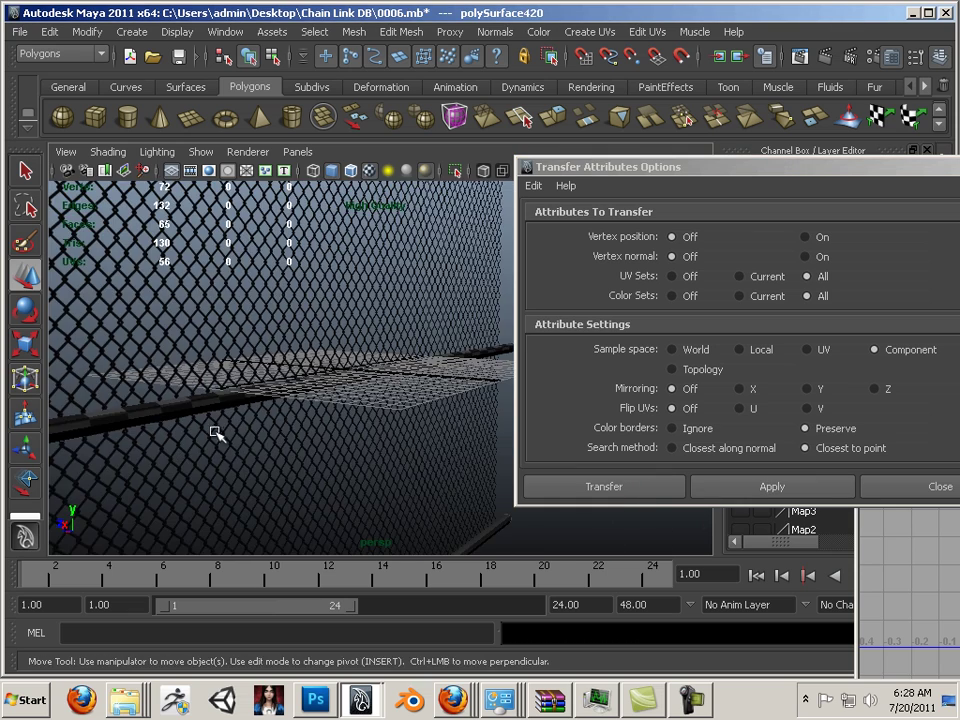
{"action": "middle_click_drag", "start_coordinate": [210, 428], "coordinate": [240, 535], "text": "alt"}
{"action": "mouse_move", "coordinate": [258, 443]}
{"action": "middle_mouse_down", "text": "alt"}
{"action": "mouse_move", "coordinate": [249, 523]}
{"action": "mouse_move", "coordinate": [221, 240]}
{"action": "middle_mouse_up", "text": "alt"}
{"action": "middle_click_drag", "start_coordinate": [224, 466], "coordinate": [214, 330], "text": "alt"}
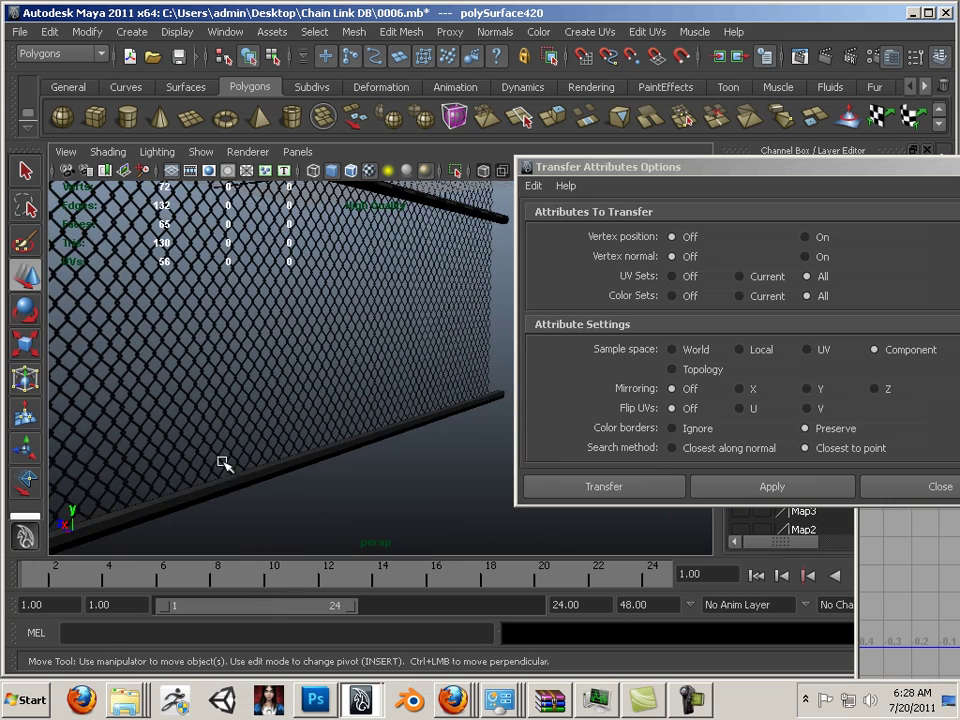
{"action": "left_click", "coordinate": [712, 488]}
- Transfer the other checkered pole's UVs to the template fence's vertical corner post
{"action": "left_click", "coordinate": [375, 489]}
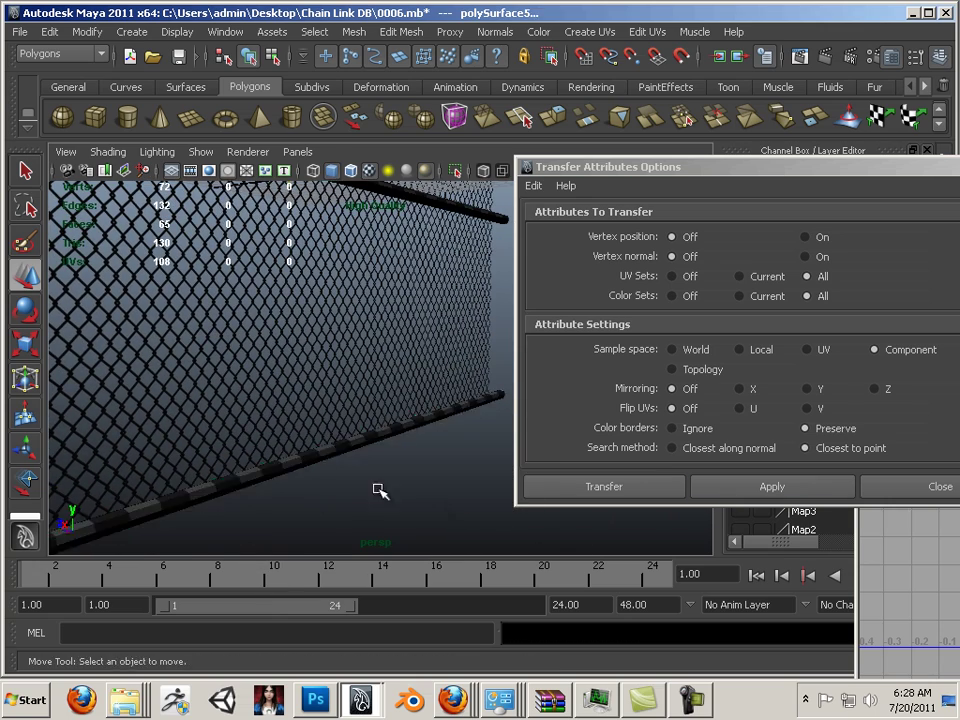
{"action": "right_click_drag", "start_coordinate": [375, 489], "coordinate": [188, 424], "text": "alt"}
{"action": "middle_click_drag", "start_coordinate": [188, 424], "coordinate": [104, 489], "text": "alt"}
{"action": "right_click_drag", "start_coordinate": [278, 482], "coordinate": [254, 453], "text": "alt"}
{"action": "middle_click_drag", "start_coordinate": [254, 453], "coordinate": [165, 443], "text": "alt"}
{"action": "left_click", "coordinate": [367, 428]}
{"action": "middle_click_drag", "start_coordinate": [234, 437], "coordinate": [345, 450], "text": "alt"}
{"action": "right_click_drag", "start_coordinate": [320, 460], "coordinate": [425, 495], "text": "alt"}
{"action": "middle_click_drag", "start_coordinate": [152, 429], "coordinate": [252, 438], "text": "alt"}
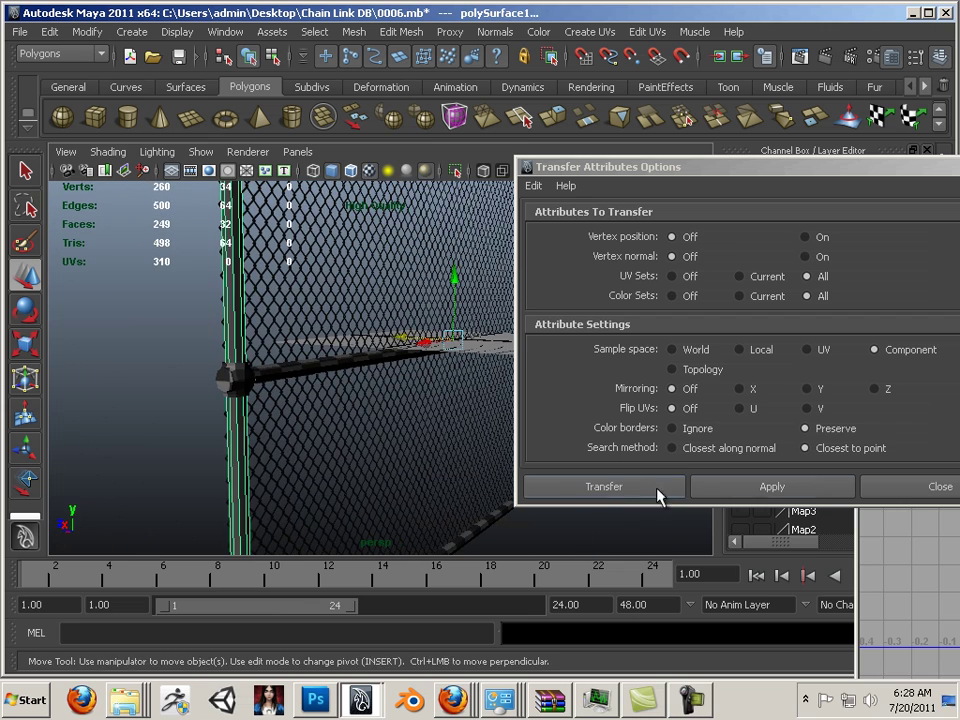
{"action": "left_click", "coordinate": [645, 490]}
- Transfer the slanted checkered arm's UVs to the template's barbed-wire support arm
{"action": "right_click_drag", "start_coordinate": [376, 470], "coordinate": [303, 376], "text": "alt"}
{"action": "middle_click_drag", "start_coordinate": [296, 339], "coordinate": [274, 448], "text": "alt"}
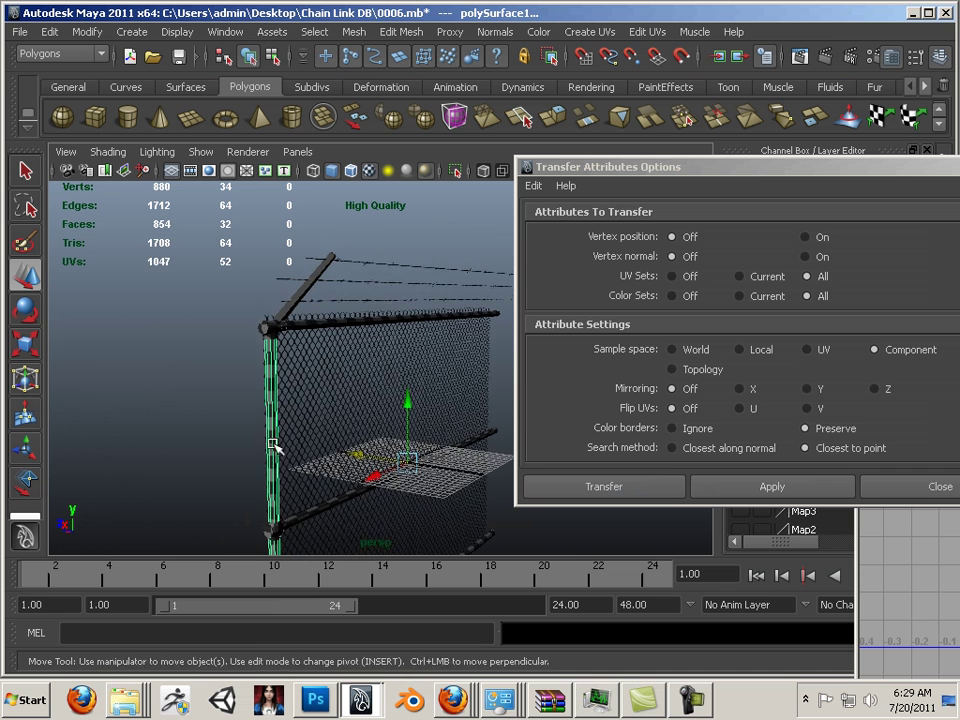
{"action": "left_click_drag", "start_coordinate": [267, 426], "coordinate": [298, 428], "text": "alt"}
{"action": "middle_click_drag", "start_coordinate": [310, 434], "coordinate": [190, 436], "text": "alt"}
{"action": "left_click_drag", "start_coordinate": [189, 436], "coordinate": [278, 424], "text": "alt"}
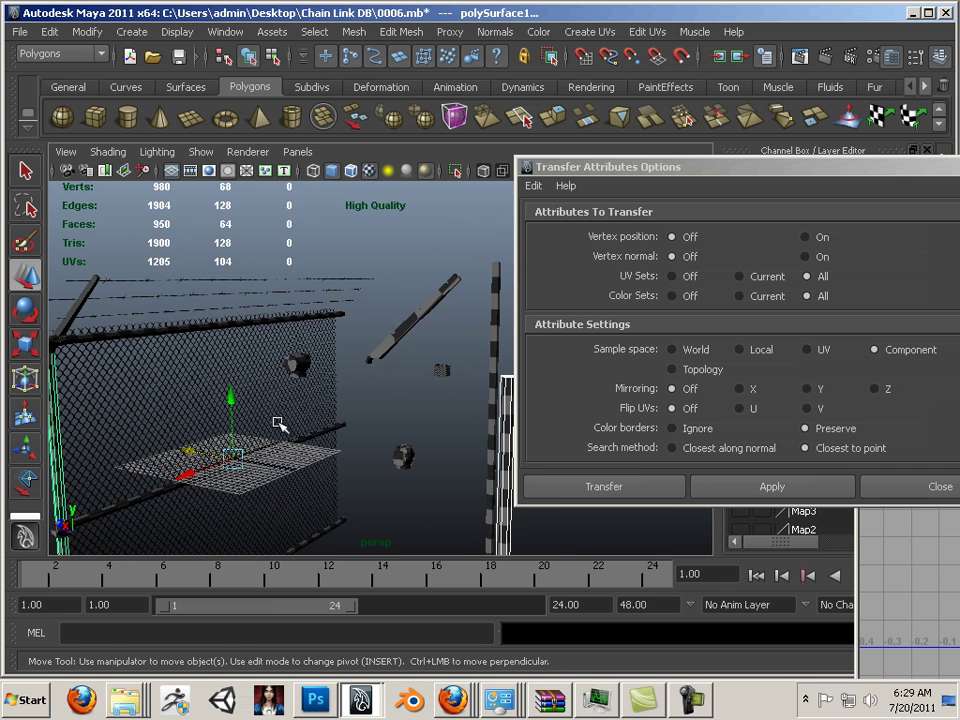
{"action": "left_click", "coordinate": [401, 339]}
{"action": "middle_click_drag", "start_coordinate": [185, 395], "coordinate": [335, 450], "text": "alt"}
{"action": "right_click_drag", "start_coordinate": [265, 415], "coordinate": [322, 449], "text": "alt"}
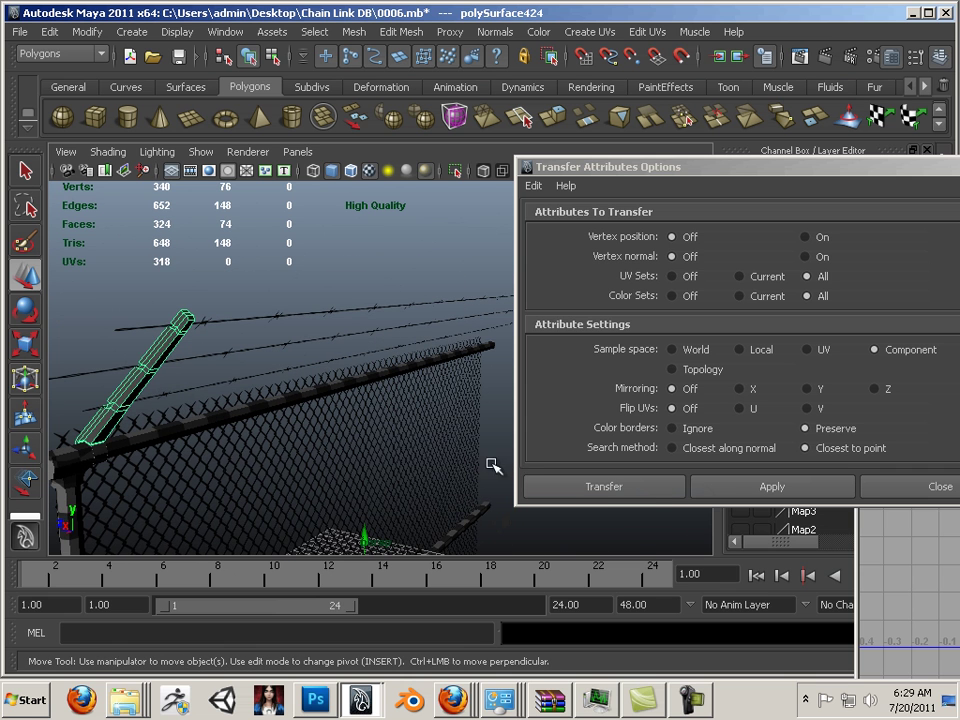
{"action": "left_click", "coordinate": [726, 482]}
- Transfer the small checkered collar's UVs to the collar on the template's top rail beside the corner joint
{"action": "right_click_drag", "start_coordinate": [370, 440], "coordinate": [297, 388], "text": "alt"}
{"action": "middle_click_drag", "start_coordinate": [340, 440], "coordinate": [244, 410], "text": "alt"}
{"action": "right_click_drag", "start_coordinate": [382, 462], "coordinate": [360, 449], "text": "alt"}
{"action": "middle_click_drag", "start_coordinate": [455, 466], "coordinate": [346, 460], "text": "alt"}
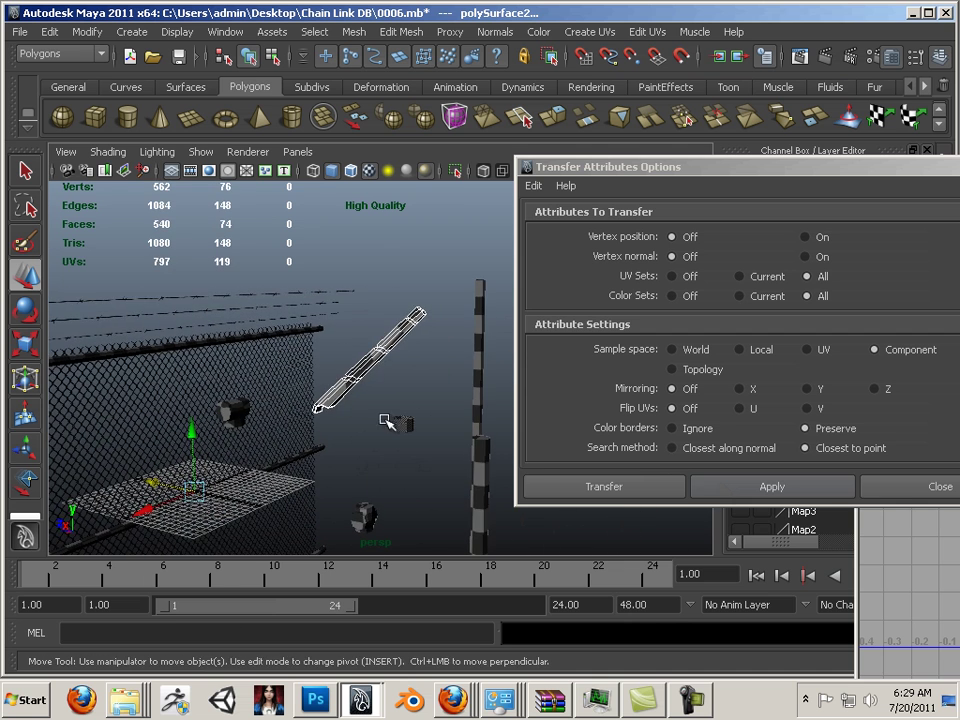
{"action": "middle_click_drag", "start_coordinate": [278, 458], "coordinate": [450, 447], "text": "alt"}
{"action": "right_click_drag", "start_coordinate": [323, 435], "coordinate": [455, 484], "text": "alt"}
{"action": "right_click_drag", "start_coordinate": [332, 456], "coordinate": [455, 485], "text": "alt"}
{"action": "left_click_drag", "start_coordinate": [212, 455], "coordinate": [283, 441], "text": "alt"}
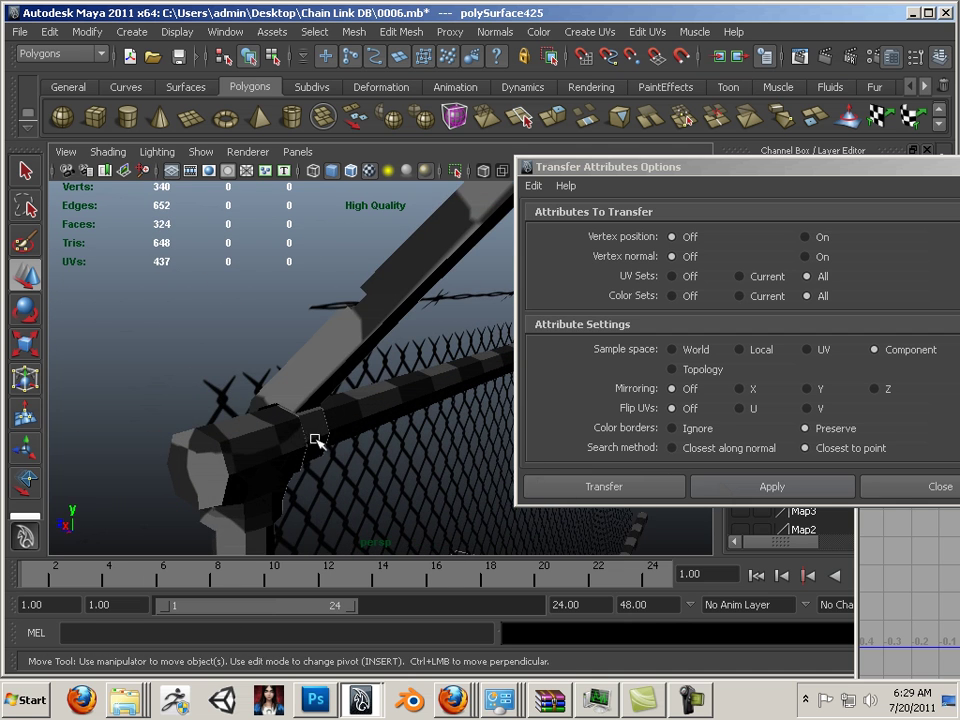
{"action": "left_click", "coordinate": [699, 490]}
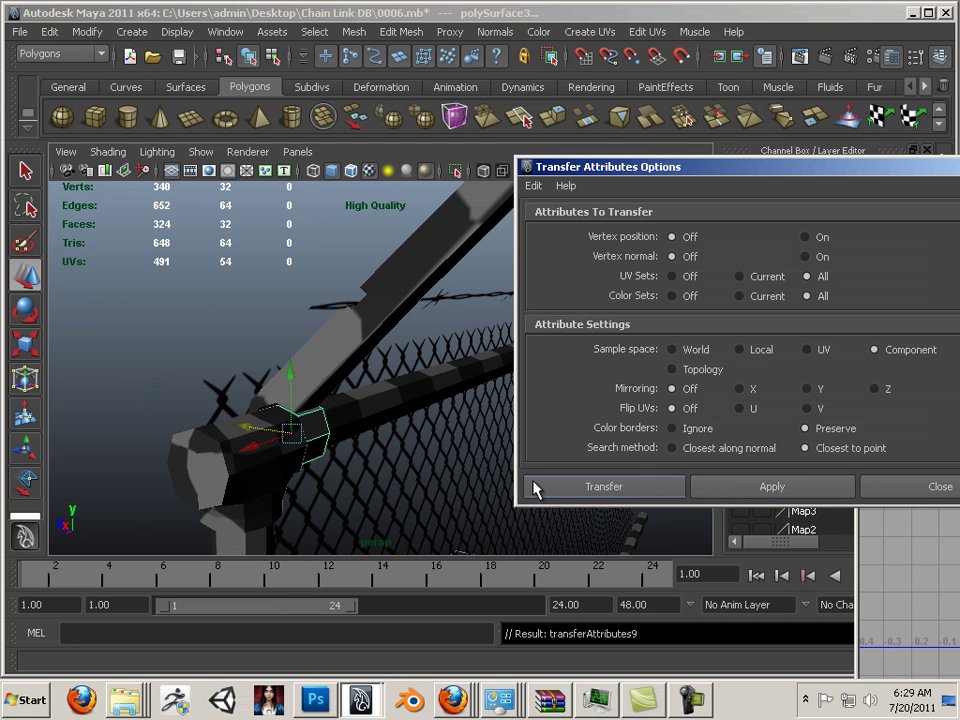
- Reapply the UV transfer to the template's top rail collar and return to the separated checkered pieces
{"action": "left_click_drag", "start_coordinate": [391, 474], "coordinate": [285, 467], "text": "alt"}
{"action": "right_click_drag", "start_coordinate": [285, 467], "coordinate": [336, 440], "text": "alt"}
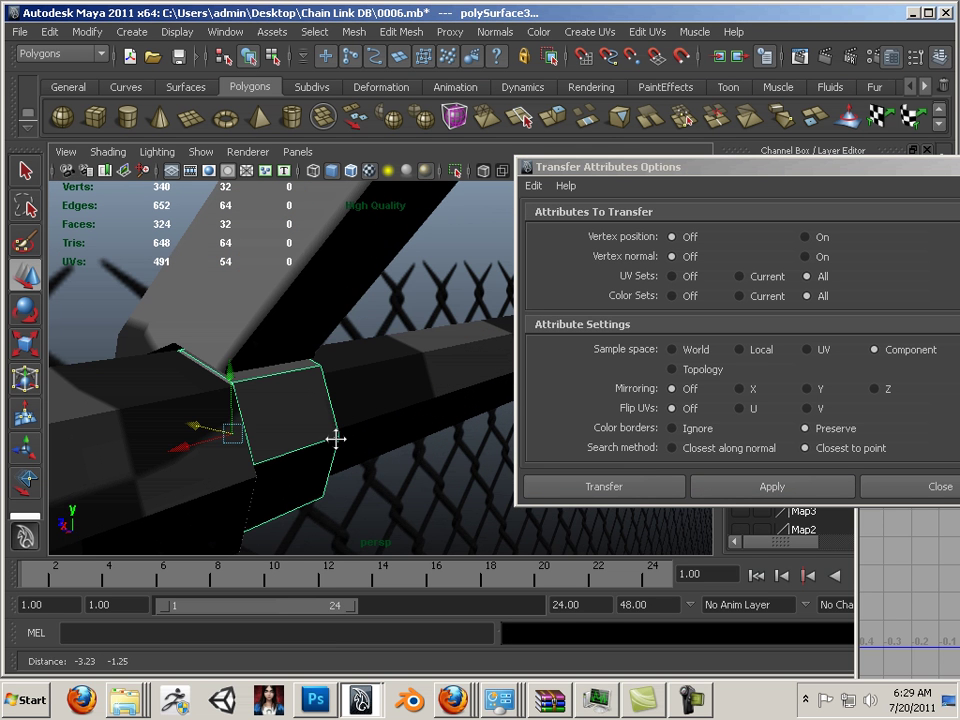
{"action": "left_click", "coordinate": [712, 491]}
{"action": "right_click_drag", "start_coordinate": [431, 439], "coordinate": [279, 390], "text": "alt"}
{"action": "middle_click_drag", "start_coordinate": [279, 390], "coordinate": [90, 365], "text": "alt"}
{"action": "right_click_drag", "start_coordinate": [249, 394], "coordinate": [412, 436], "text": "alt"}
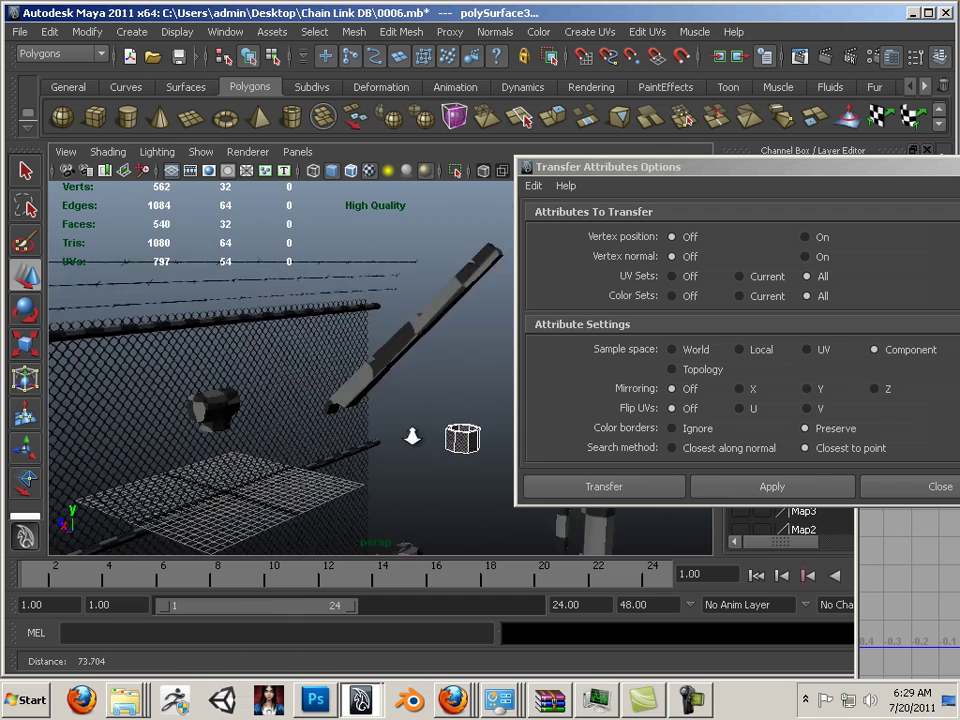
- Assign the existing checker material lambert4 to the collar on the template's top rail beside the corner joint
{"action": "mouse_move", "coordinate": [412, 436]}
{"action": "middle_mouse_down", "text": "alt"}
{"action": "mouse_move", "coordinate": [384, 426]}
{"action": "mouse_move", "coordinate": [400, 428]}
{"action": "middle_mouse_up", "text": "alt"}
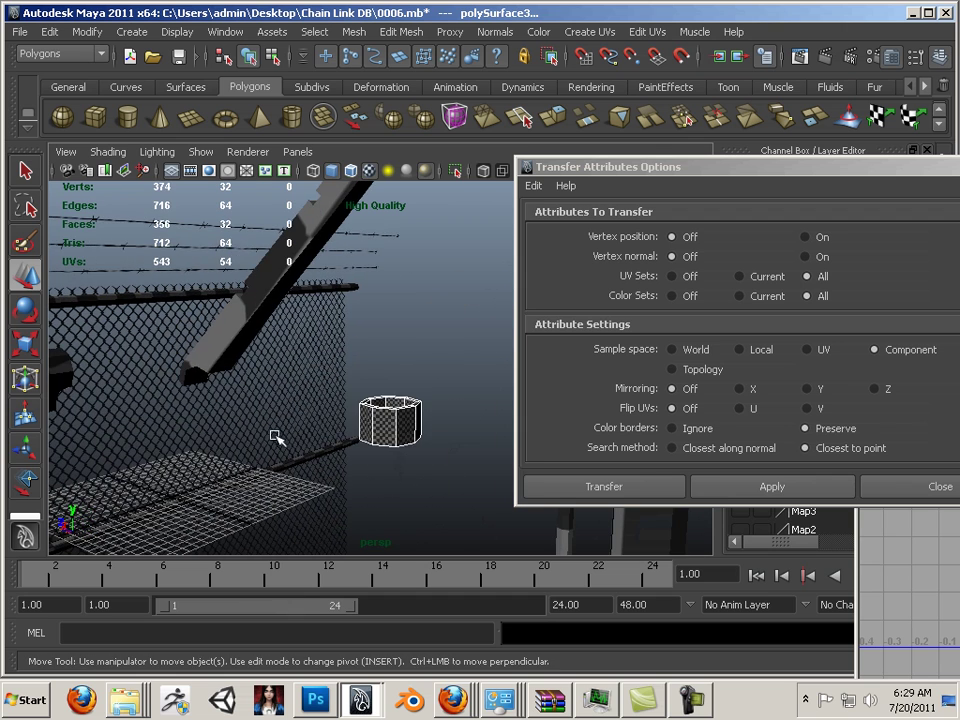
{"action": "middle_click_drag", "start_coordinate": [186, 396], "coordinate": [514, 486], "text": "alt"}
{"action": "scroll", "coordinate": [332, 441], "scroll_direction": "up", "scroll_amount": 5}
{"action": "middle_click_drag", "start_coordinate": [281, 433], "coordinate": [400, 360], "text": "alt"}
{"action": "right_click_drag", "start_coordinate": [300, 410], "coordinate": [370, 450], "text": "alt"}
{"action": "middle_click_drag", "start_coordinate": [361, 470], "coordinate": [356, 430], "text": "alt"}
{"action": "right_click_drag", "start_coordinate": [342, 361], "coordinate": [358, 673]}
{"action": "right_click_drag", "start_coordinate": [450, 655], "coordinate": [449, 652]}
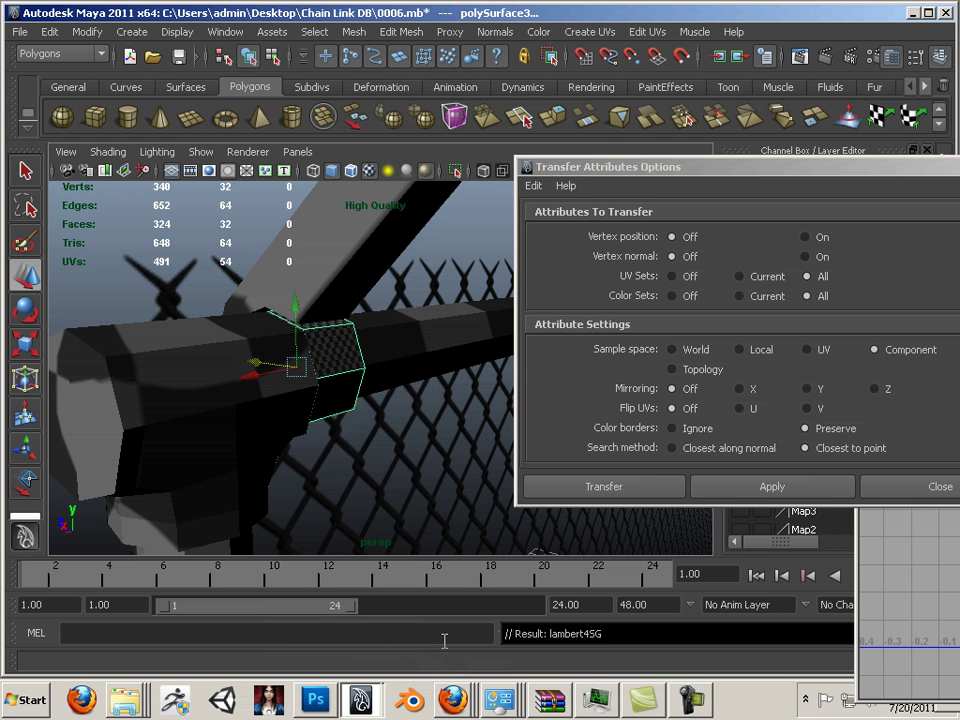
{"action": "right_click_drag", "start_coordinate": [318, 452], "coordinate": [282, 376], "text": "alt"}
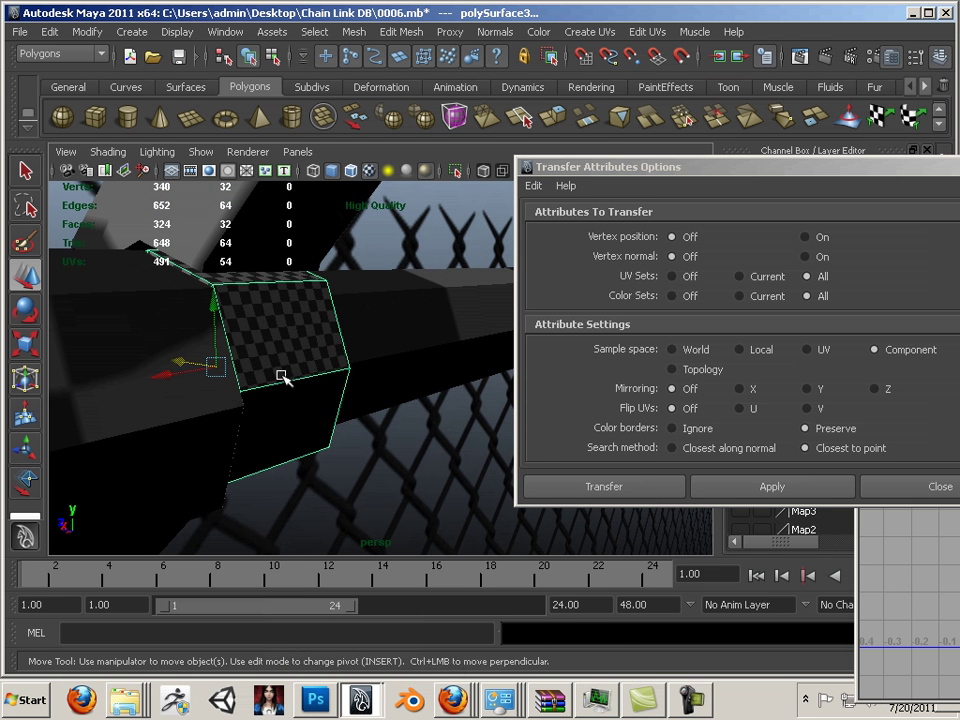
- Select all UVs of the top rail collar in the UV Texture Editor and scale the shells down
{"action": "left_click", "coordinate": [908, 580]}
{"action": "left_click_drag", "start_coordinate": [920, 256], "coordinate": [375, 156]}
{"action": "scroll", "coordinate": [638, 369], "scroll_direction": "down", "scroll_amount": 11}
{"action": "scroll", "coordinate": [627, 377], "scroll_direction": "down", "scroll_amount": 2}
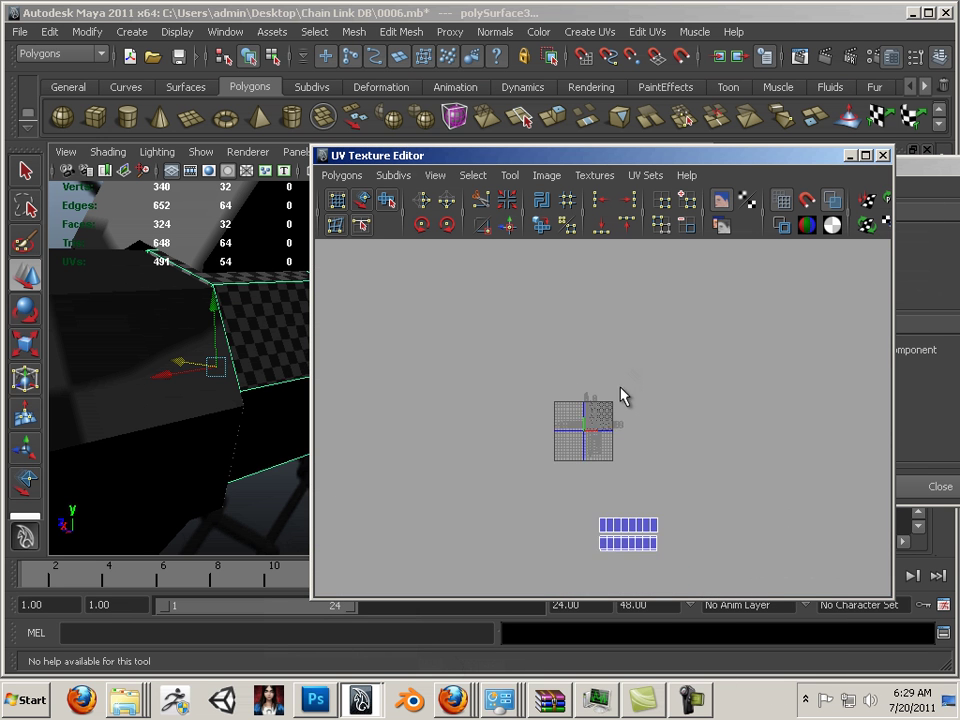
{"action": "middle_click_drag", "start_coordinate": [621, 396], "coordinate": [610, 342], "text": "alt"}
{"action": "right_click_drag", "start_coordinate": [628, 432], "coordinate": [694, 424]}
{"action": "key", "text": "w"}
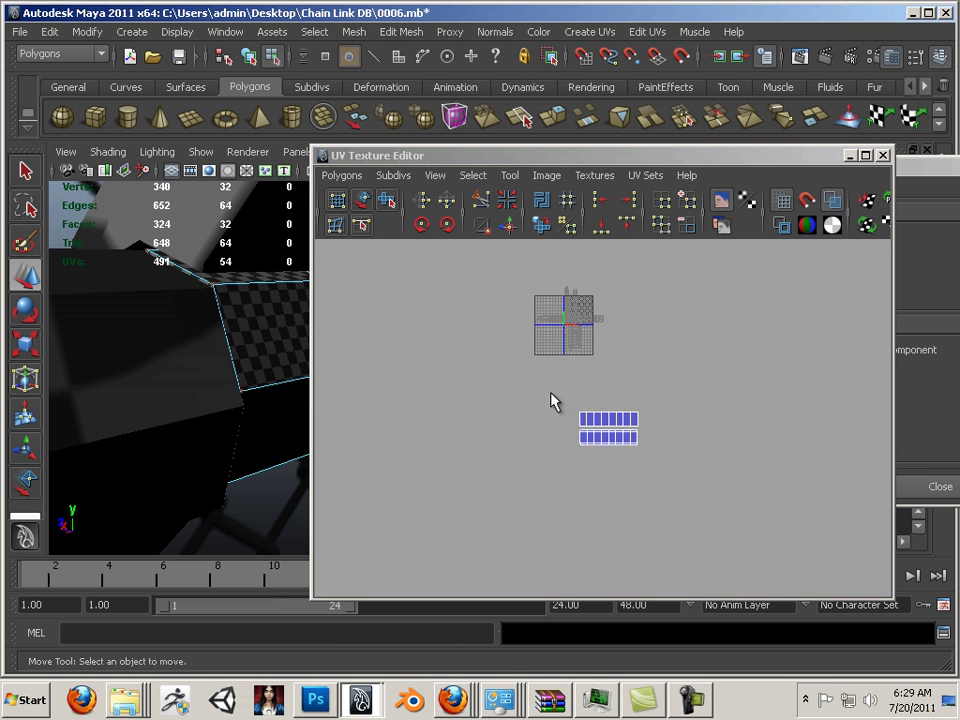
{"action": "left_click_drag", "start_coordinate": [551, 401], "coordinate": [538, 351]}
{"action": "key", "text": "r"}
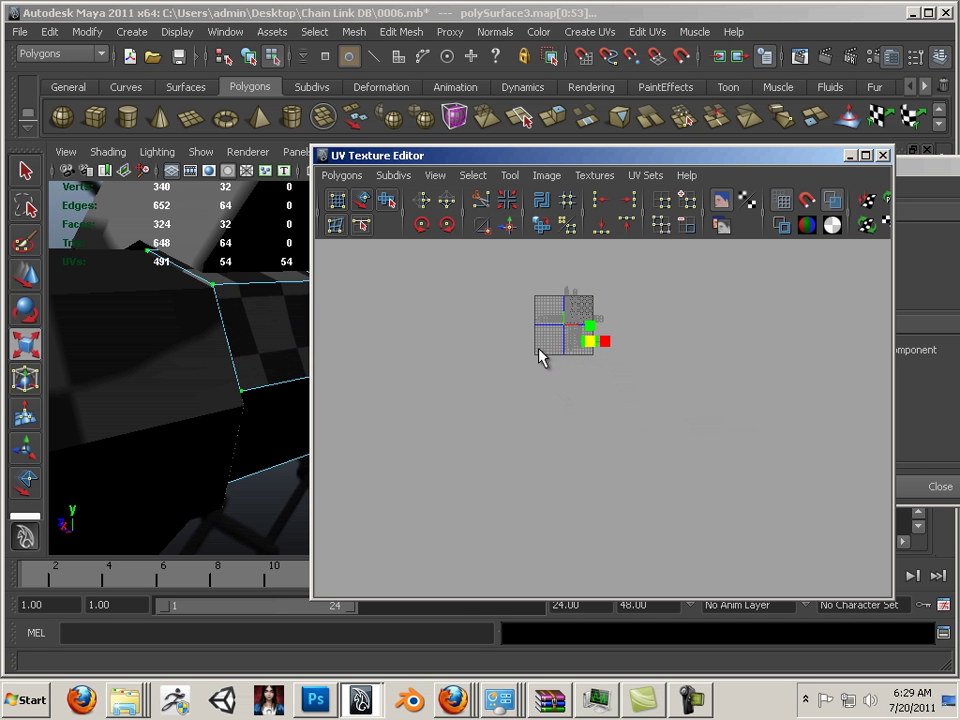
- Scale the collar's UV shells down further and move them inside the 0 to 1 texture square
{"action": "right_click_drag", "start_coordinate": [538, 351], "coordinate": [840, 496], "text": "alt"}
{"action": "right_click_drag", "start_coordinate": [582, 364], "coordinate": [810, 465], "text": "alt"}
{"action": "middle_click_drag", "start_coordinate": [646, 394], "coordinate": [584, 471], "text": "alt"}
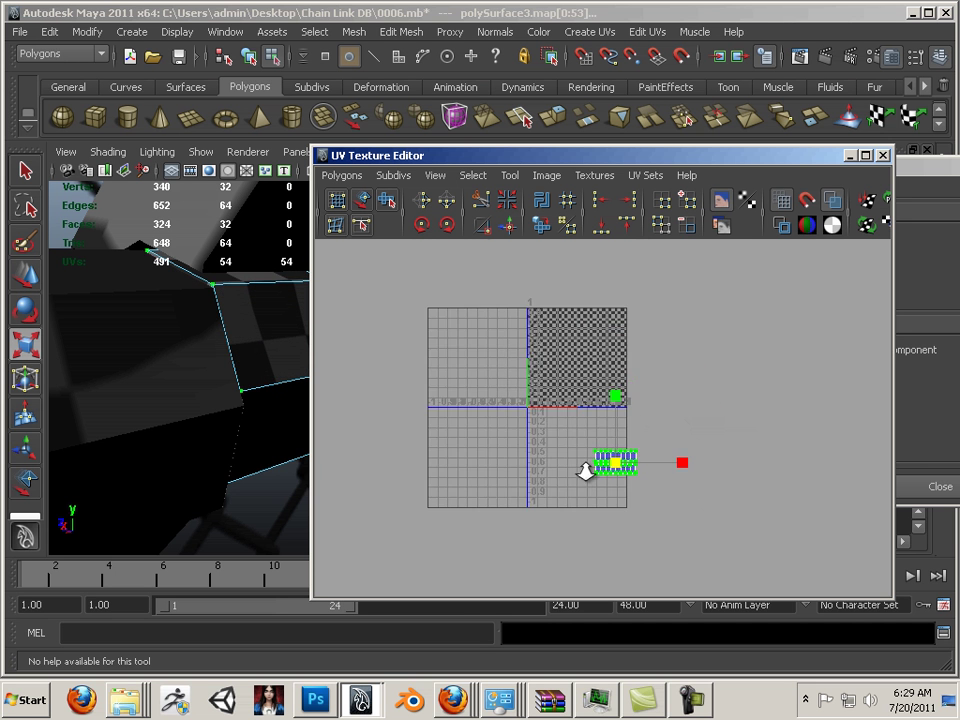
{"action": "right_click_drag", "start_coordinate": [584, 471], "coordinate": [768, 532], "text": "alt"}
{"action": "left_click_drag", "start_coordinate": [630, 495], "coordinate": [569, 301]}
{"action": "key", "text": "w"}
{"action": "key", "text": "r"}
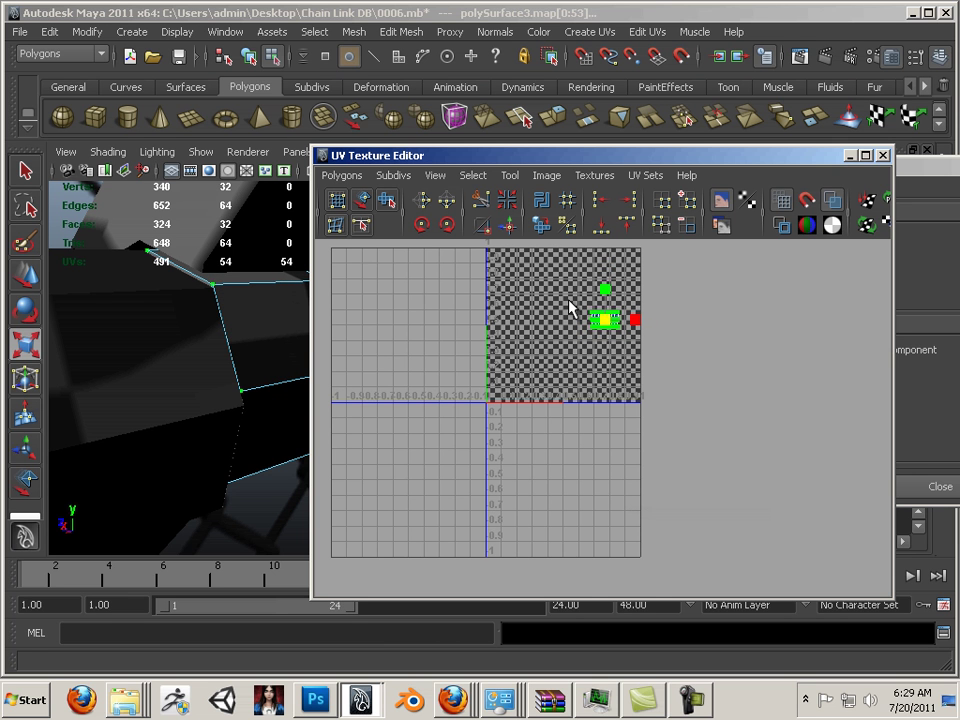
{"action": "key", "text": "w"}
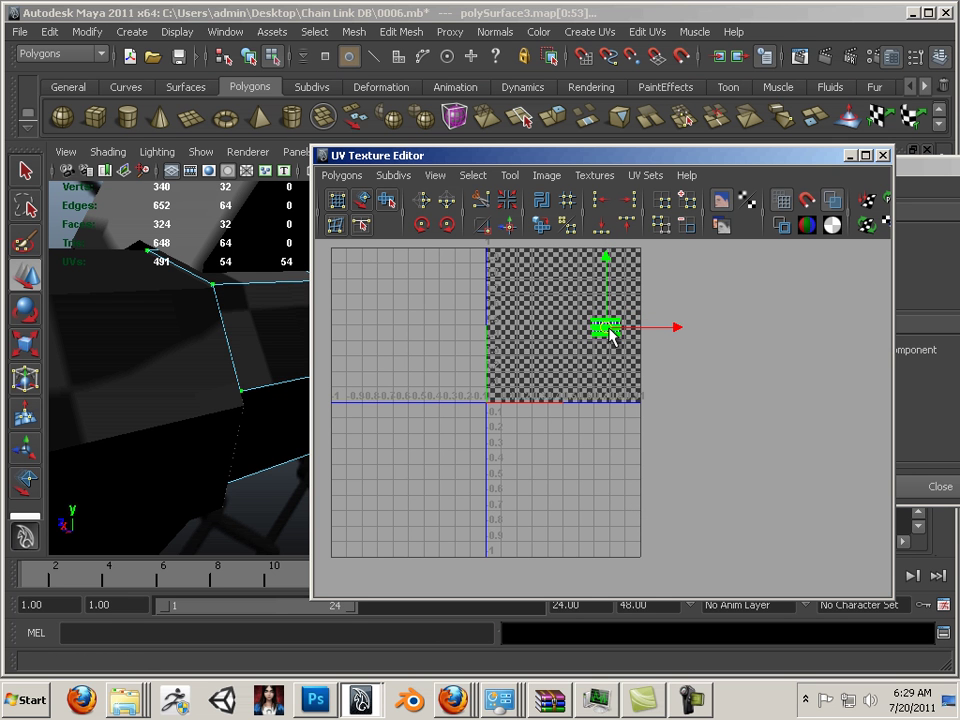
- Return the collar to object mode and show its UVs together with the top rail's UVs
{"action": "left_click_drag", "start_coordinate": [549, 156], "coordinate": [787, 222]}
{"action": "scroll", "coordinate": [431, 340], "scroll_direction": "down", "scroll_amount": 7}
{"action": "right_click", "coordinate": [430, 346]}
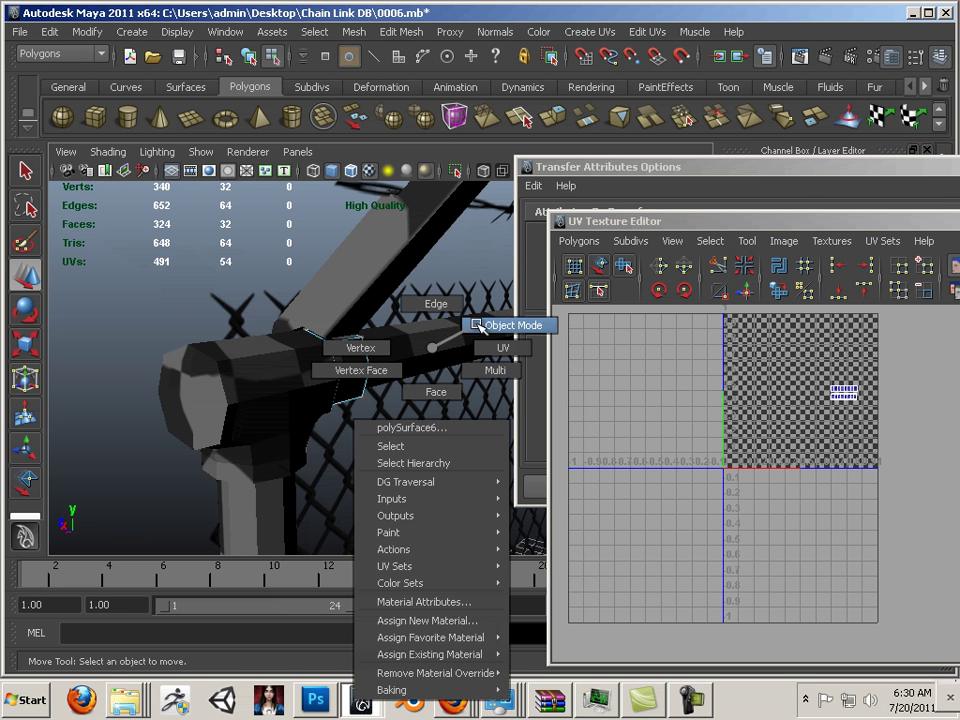
{"action": "left_click", "coordinate": [478, 325]}
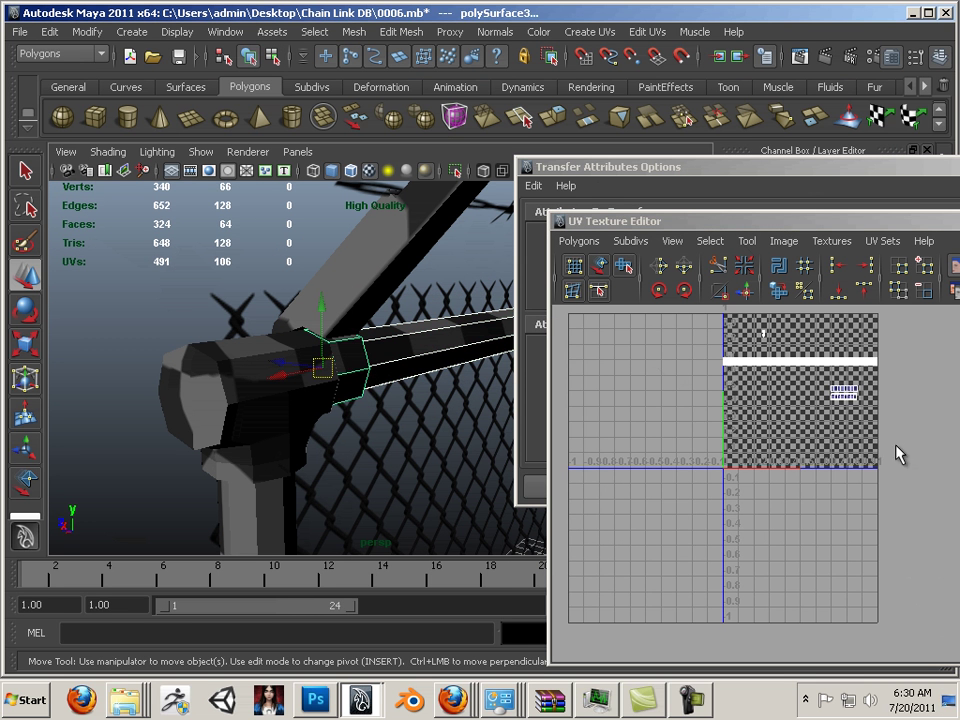
{"action": "middle_click_drag", "start_coordinate": [853, 430], "coordinate": [752, 443], "text": "alt"}
{"action": "right_click_drag", "start_coordinate": [752, 443], "coordinate": [914, 503], "text": "alt"}
{"action": "middle_click_drag", "start_coordinate": [702, 400], "coordinate": [757, 484], "text": "alt"}
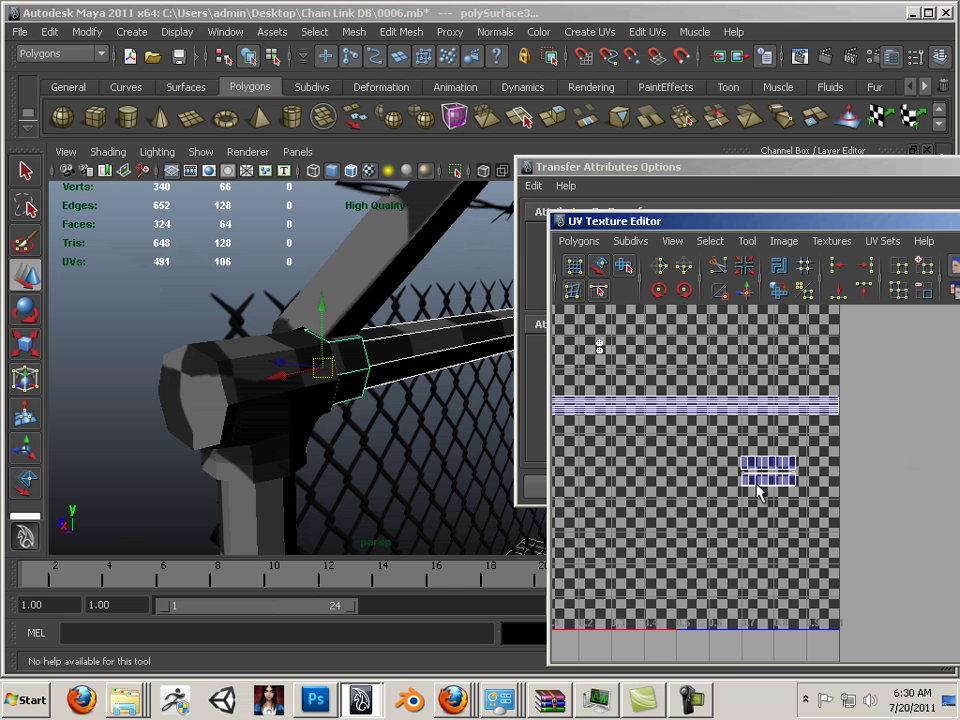
- Move the collar's UV shells up to sit just below the top rail's long UV strip
{"action": "right_click", "coordinate": [757, 488]}
{"action": "left_click", "coordinate": [813, 490]}
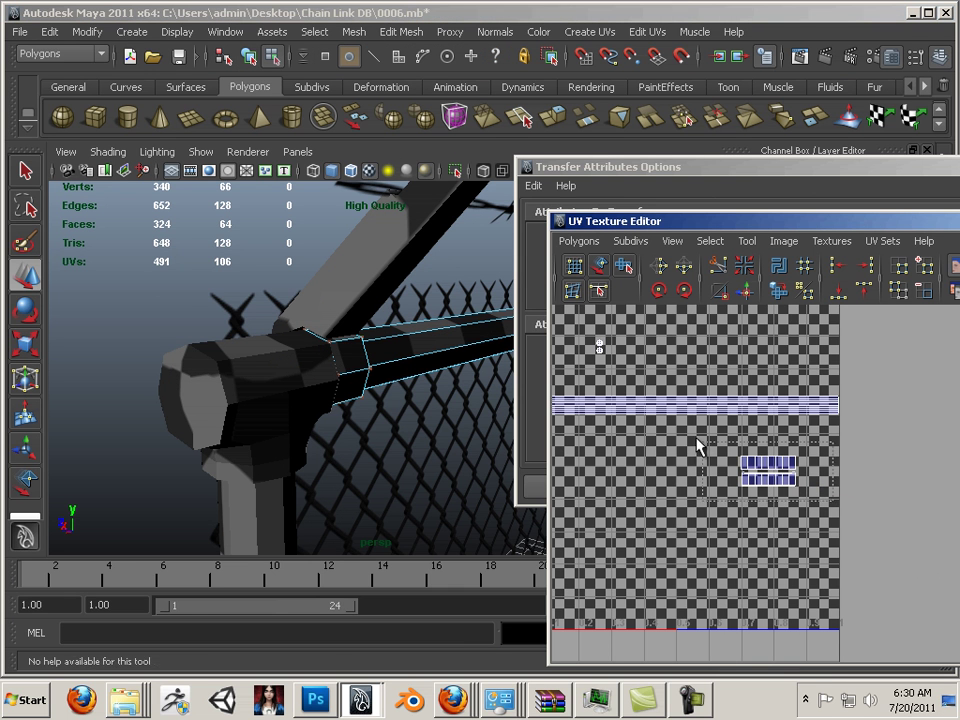
{"action": "left_click_drag", "start_coordinate": [697, 446], "coordinate": [771, 450]}
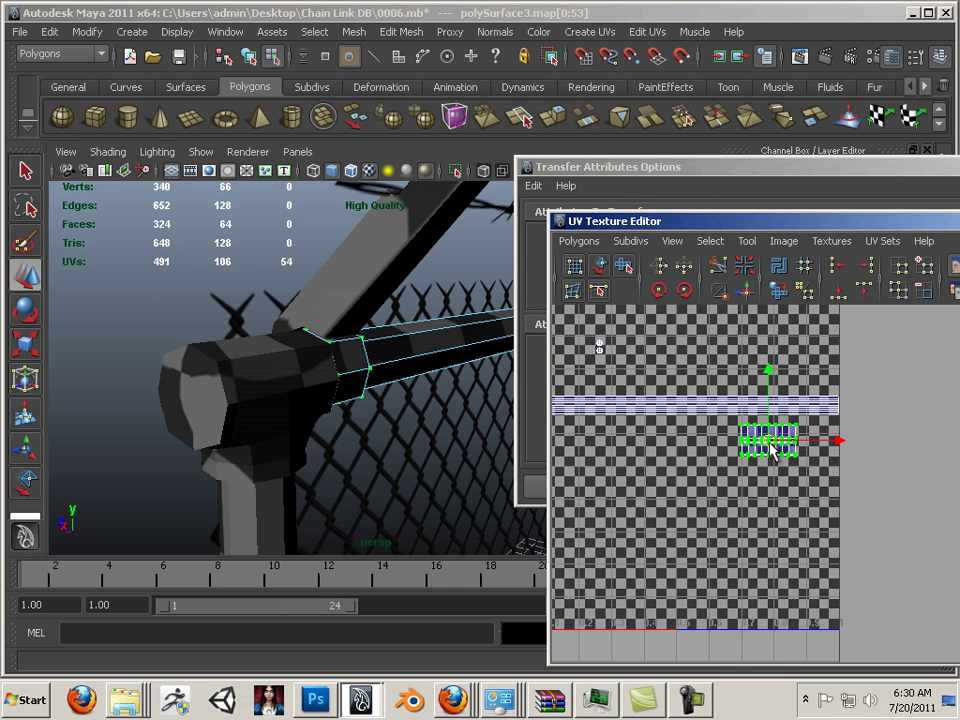
{"action": "left_click", "coordinate": [821, 510]}
{"action": "scroll", "coordinate": [660, 450], "scroll_direction": "down", "scroll_amount": 5}
{"action": "scroll", "coordinate": [426, 388], "scroll_direction": "down", "scroll_amount": 5}
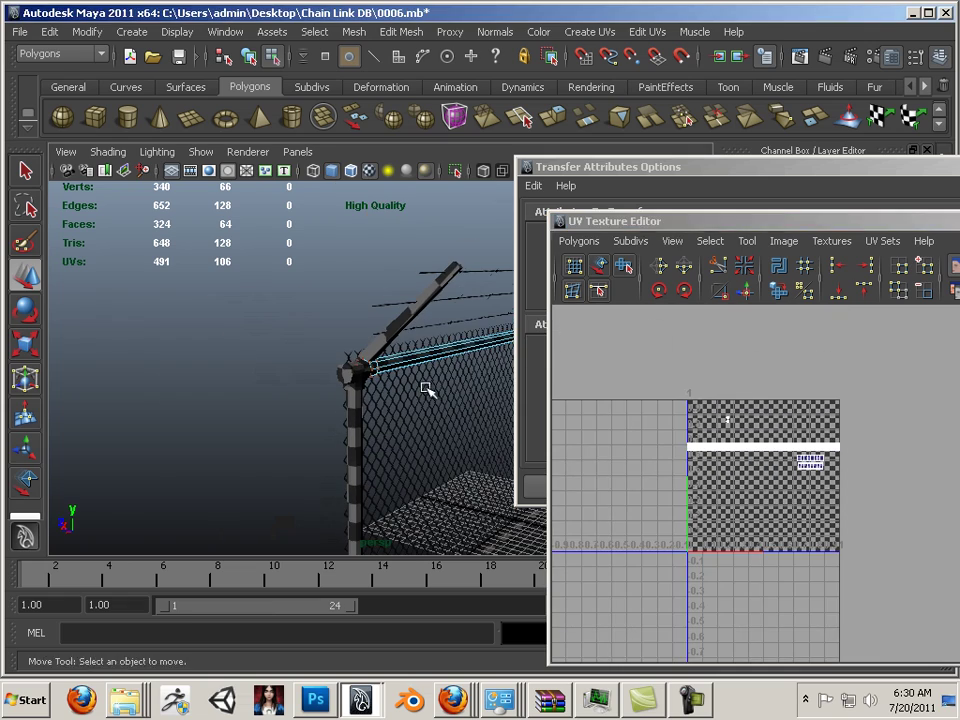
{"action": "left_click_drag", "start_coordinate": [686, 228], "coordinate": [955, 304]}
- Go back to the separated checkered pieces and switch them from component selection to object selection
{"action": "left_click_drag", "start_coordinate": [390, 260], "coordinate": [343, 308], "text": "alt"}
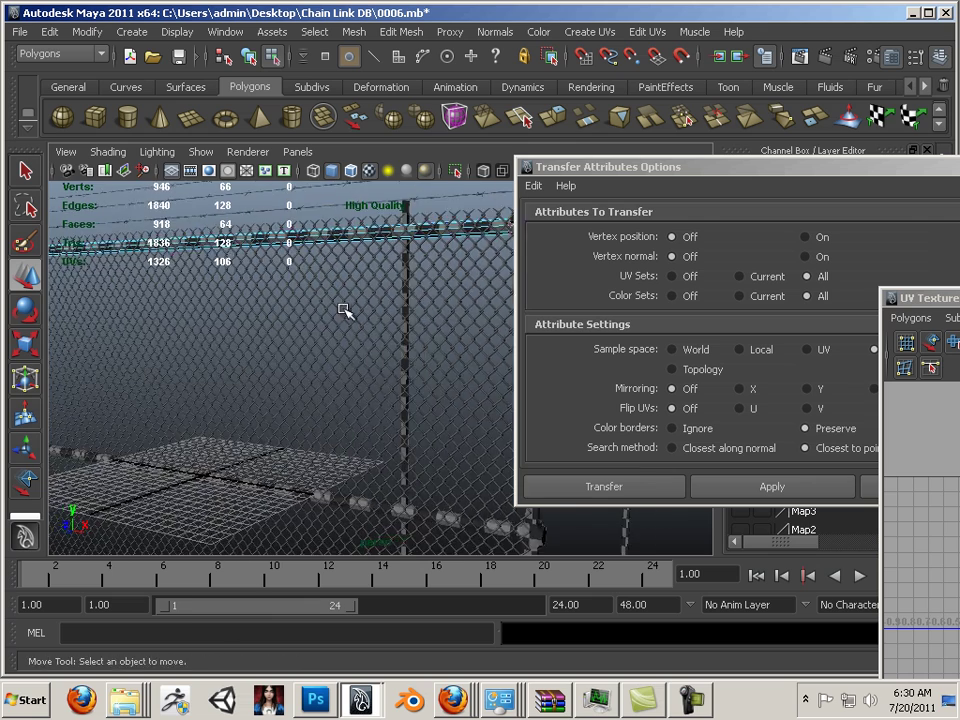
{"action": "left_click_drag", "start_coordinate": [362, 350], "coordinate": [258, 222], "text": "alt"}
{"action": "middle_click_drag", "start_coordinate": [271, 335], "coordinate": [294, 209], "text": "alt"}
{"action": "left_click_drag", "start_coordinate": [440, 335], "coordinate": [400, 370], "text": "alt"}
{"action": "middle_click_drag", "start_coordinate": [405, 371], "coordinate": [215, 372], "text": "alt"}
{"action": "left_click_drag", "start_coordinate": [384, 402], "coordinate": [312, 433], "text": "alt"}
{"action": "middle_click_drag", "start_coordinate": [318, 438], "coordinate": [296, 272], "text": "alt"}
{"action": "left_click_drag", "start_coordinate": [296, 272], "coordinate": [418, 376]}
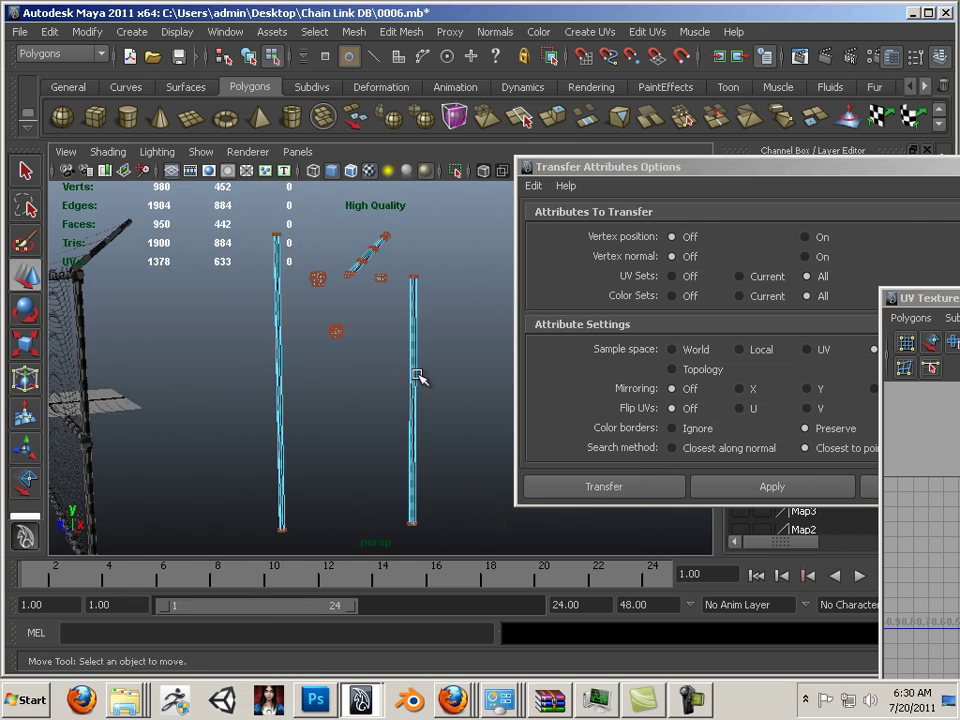
{"action": "right_click_drag", "start_coordinate": [402, 352], "coordinate": [405, 388]}
{"action": "left_click", "coordinate": [446, 242]}
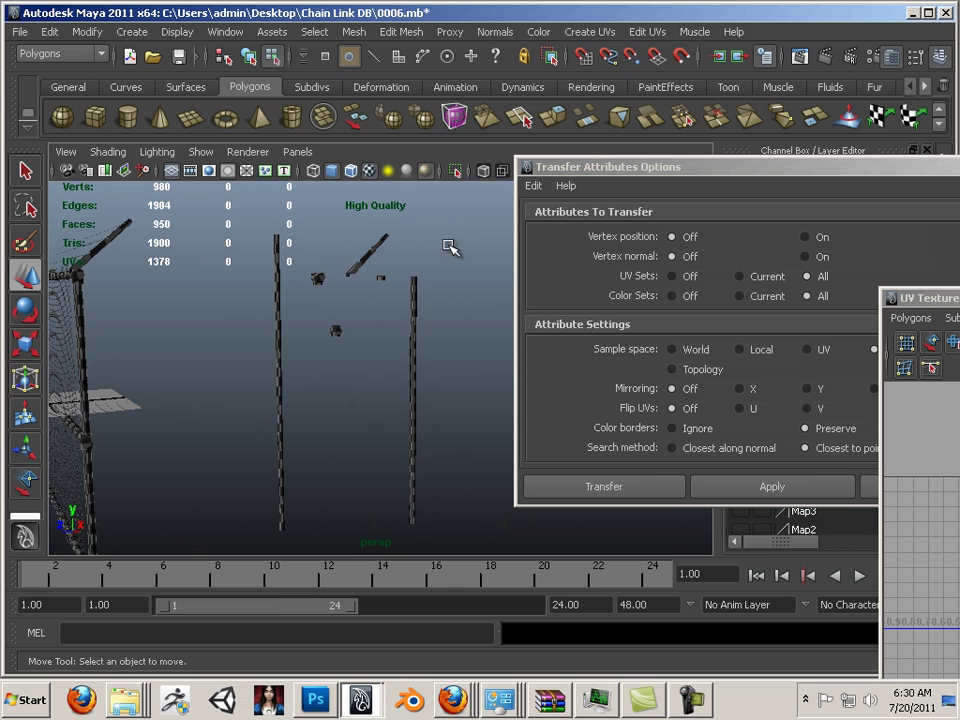
{"action": "left_click", "coordinate": [279, 374]}
{"action": "right_click_drag", "start_coordinate": [357, 341], "coordinate": [403, 332]}
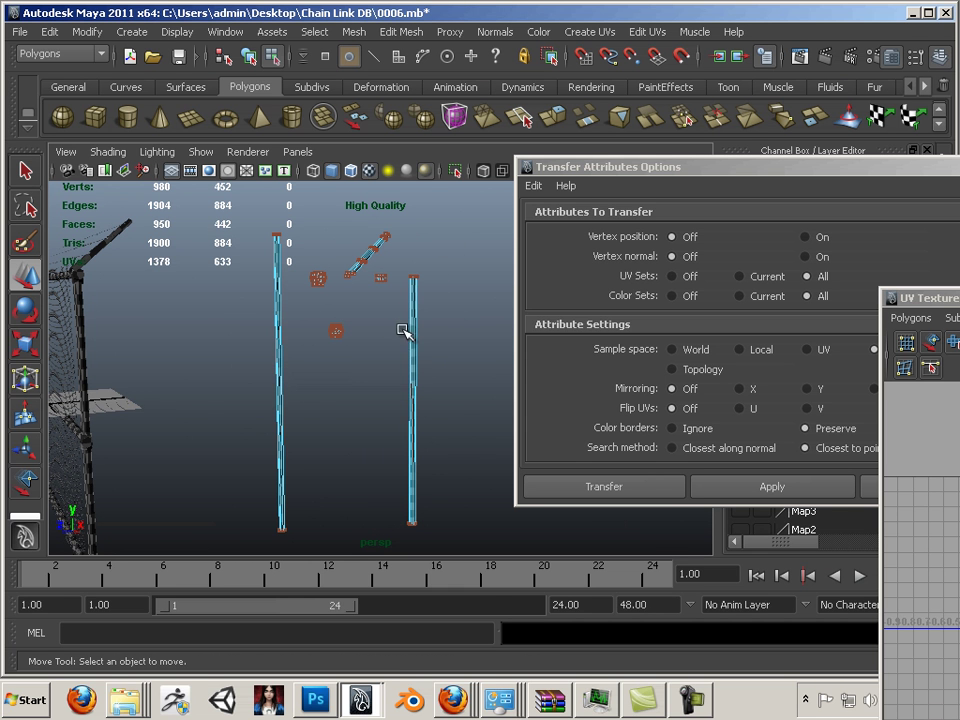
{"action": "left_click", "coordinate": [413, 350]}
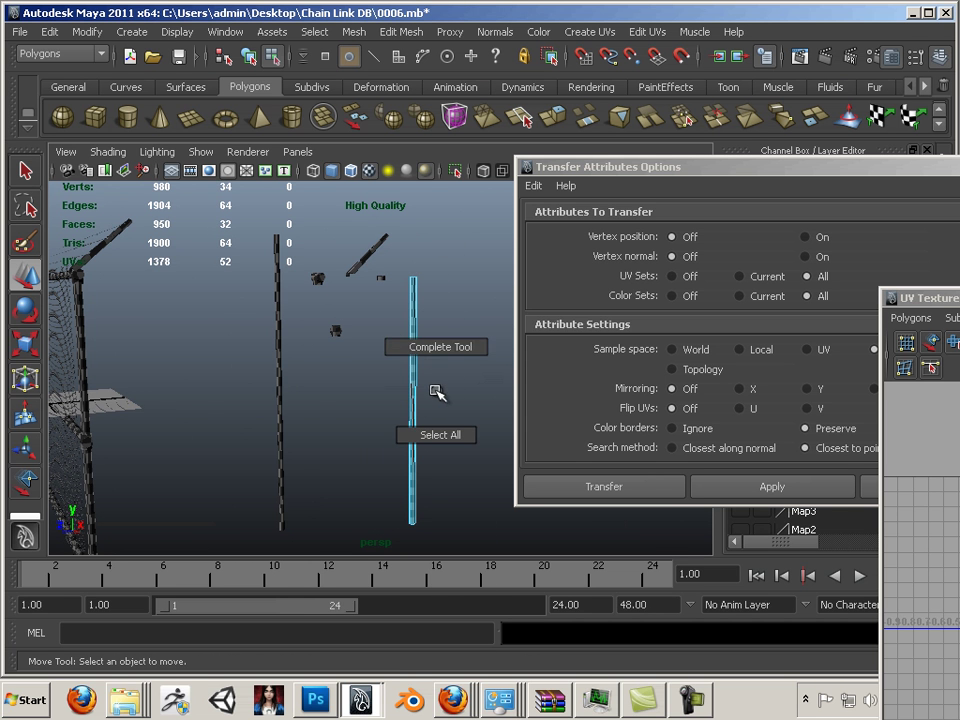
{"action": "right_click_drag", "start_coordinate": [416, 376], "coordinate": [445, 336]}
- Try to delete all the separated checkered pieces beside the fence and undo the deletion
{"action": "left_click_drag", "start_coordinate": [322, 339], "coordinate": [257, 375]}
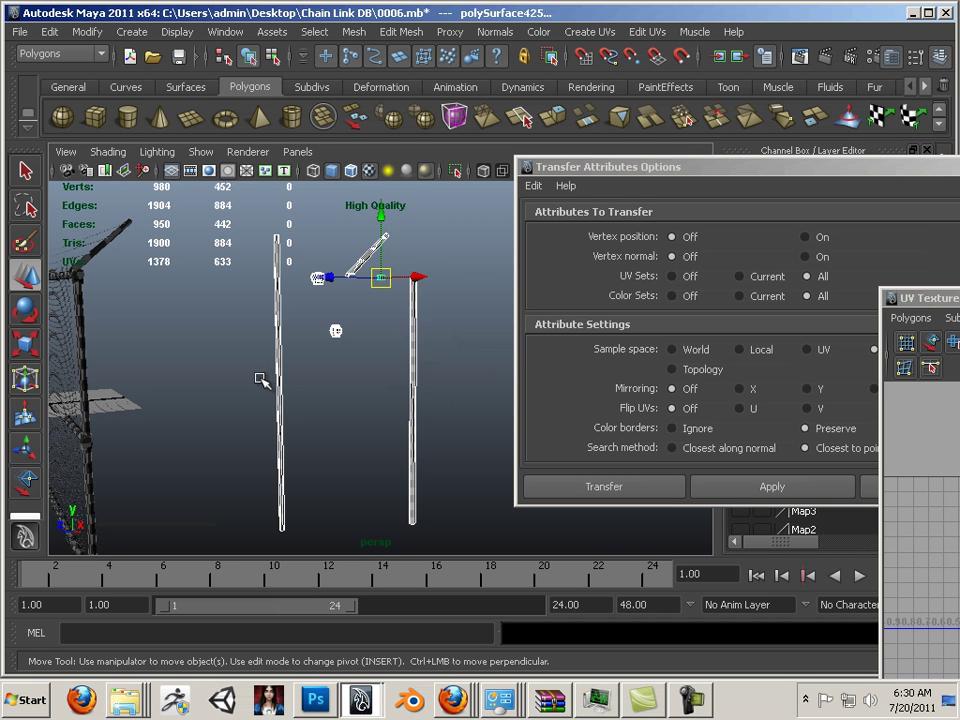
{"action": "key", "text": "Delete"}
{"action": "middle_click_drag", "start_coordinate": [273, 385], "coordinate": [495, 411], "text": "alt"}
{"action": "scroll", "coordinate": [495, 411], "scroll_direction": "down", "scroll_amount": 1}
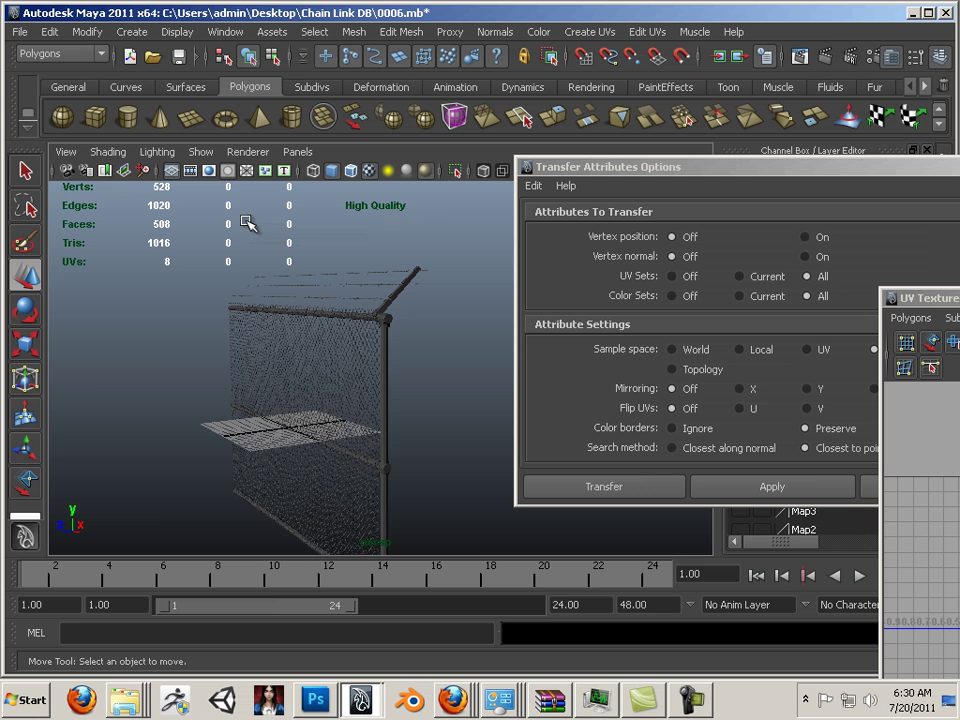
{"action": "left_click_drag", "start_coordinate": [284, 267], "coordinate": [397, 357], "text": "alt"}
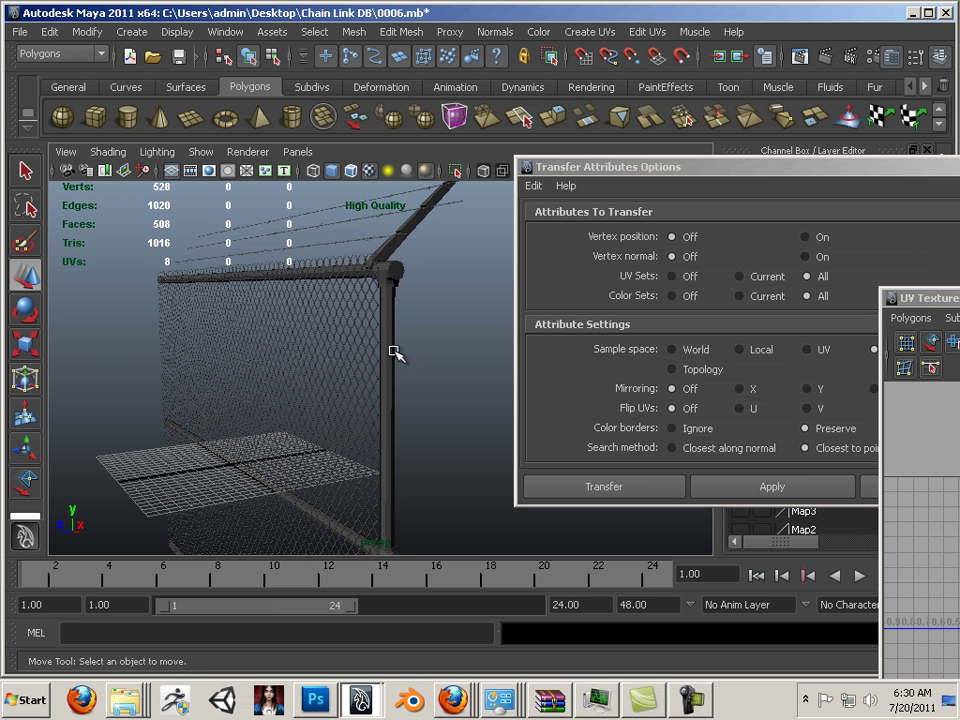
{"action": "key", "text": "ctrl+z"}
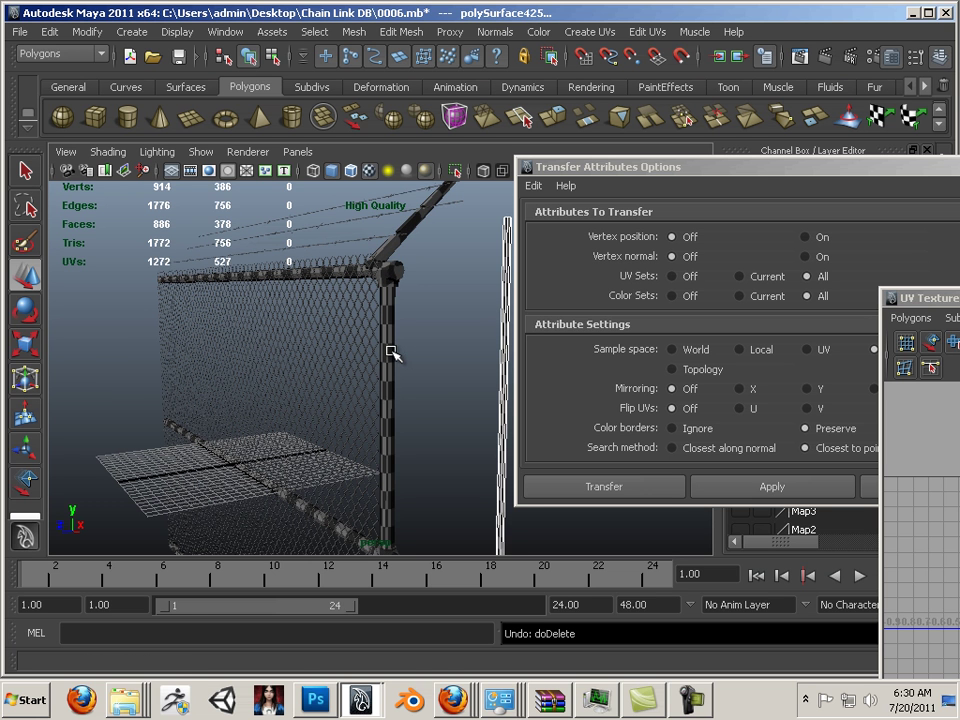
- Delete the construction history of the template fence's rails, corner post, joint fittings, top rail collar and barbed-wire arm
{"action": "left_click_drag", "start_coordinate": [433, 369], "coordinate": [316, 404], "text": "alt"}
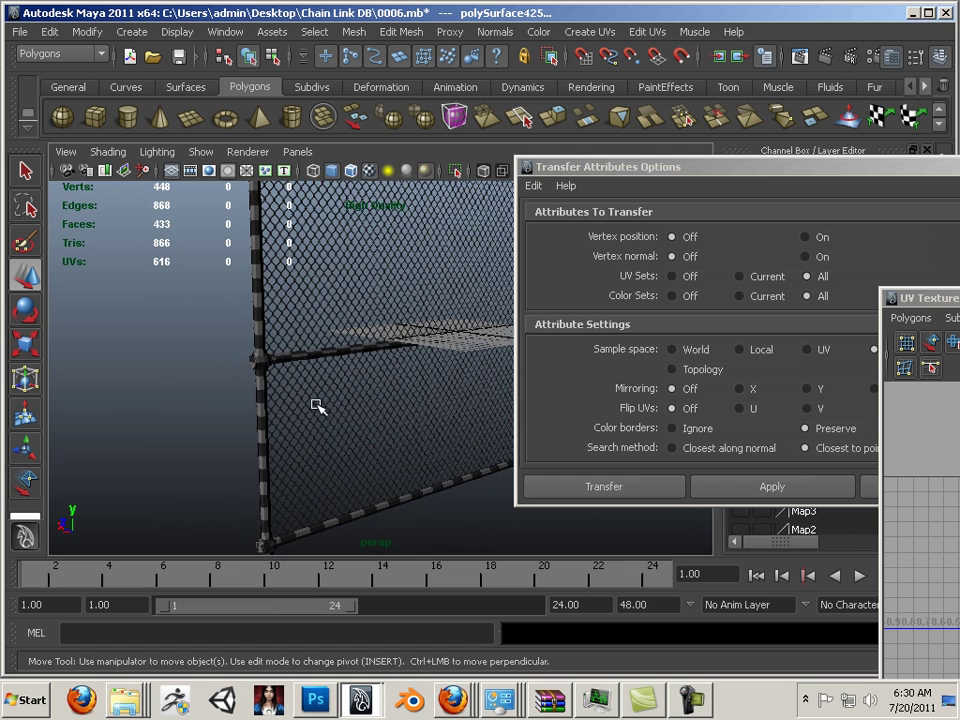
{"action": "left_click_drag", "start_coordinate": [374, 372], "coordinate": [313, 486], "text": "alt"}
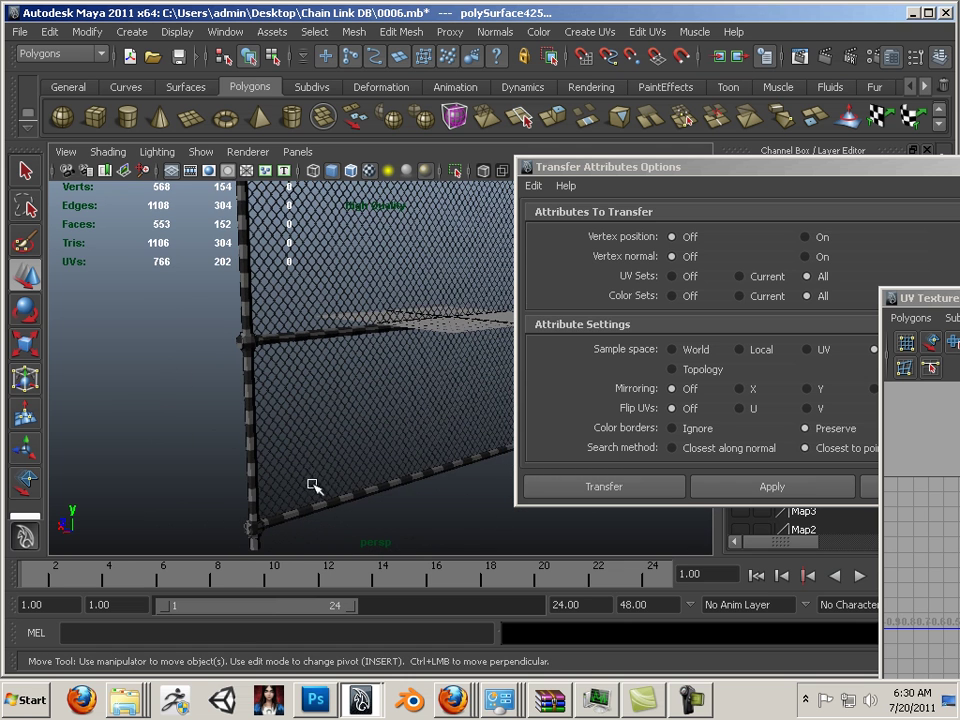
{"action": "left_click", "coordinate": [307, 510]}
{"action": "left_click", "coordinate": [252, 494], "text": "shift"}
{"action": "left_click", "coordinate": [253, 526], "text": "shift"}
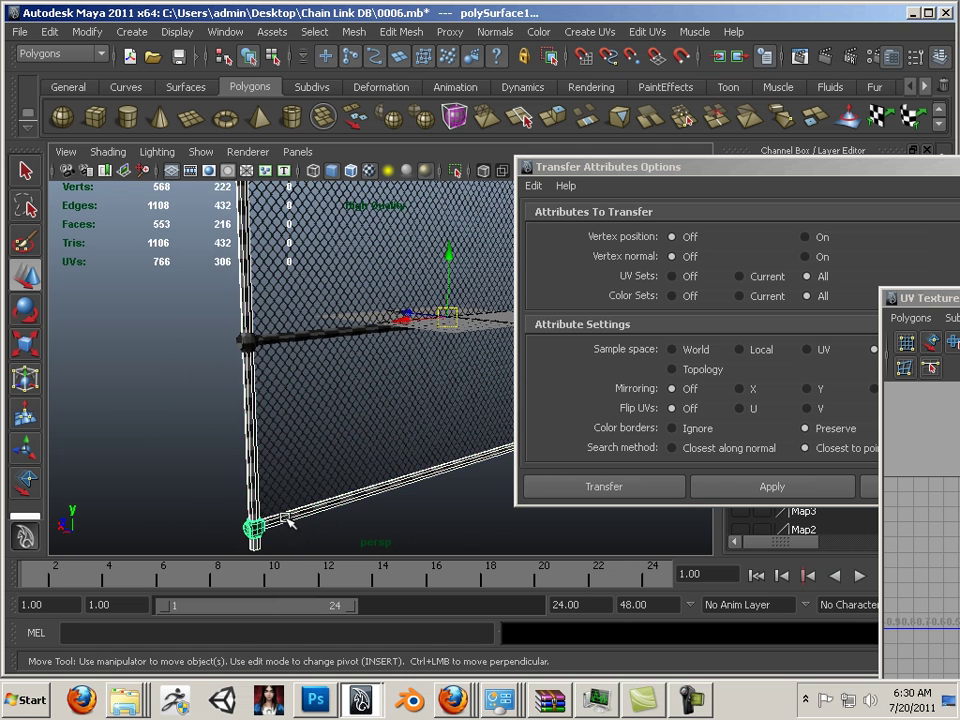
{"action": "middle_click_drag", "start_coordinate": [267, 397], "coordinate": [301, 472], "text": "alt"}
{"action": "right_click_drag", "start_coordinate": [301, 472], "coordinate": [430, 490], "text": "alt"}
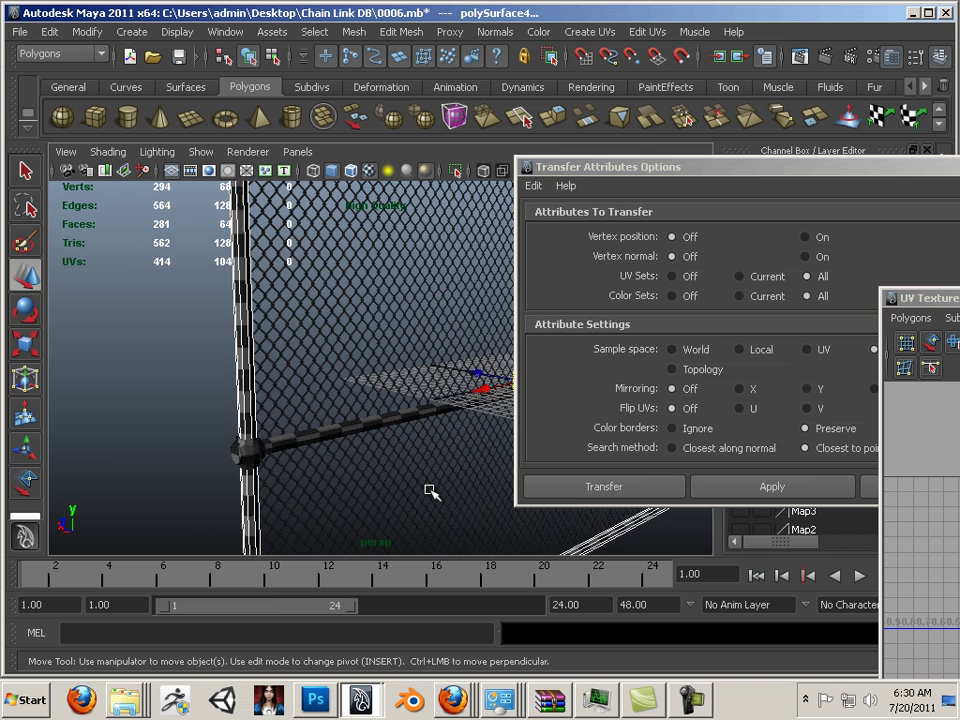
{"action": "left_click", "coordinate": [253, 460], "text": "shift"}
{"action": "middle_click_drag", "start_coordinate": [290, 364], "coordinate": [287, 510], "text": "alt"}
{"action": "middle_click_drag", "start_coordinate": [249, 281], "coordinate": [296, 430], "text": "alt"}
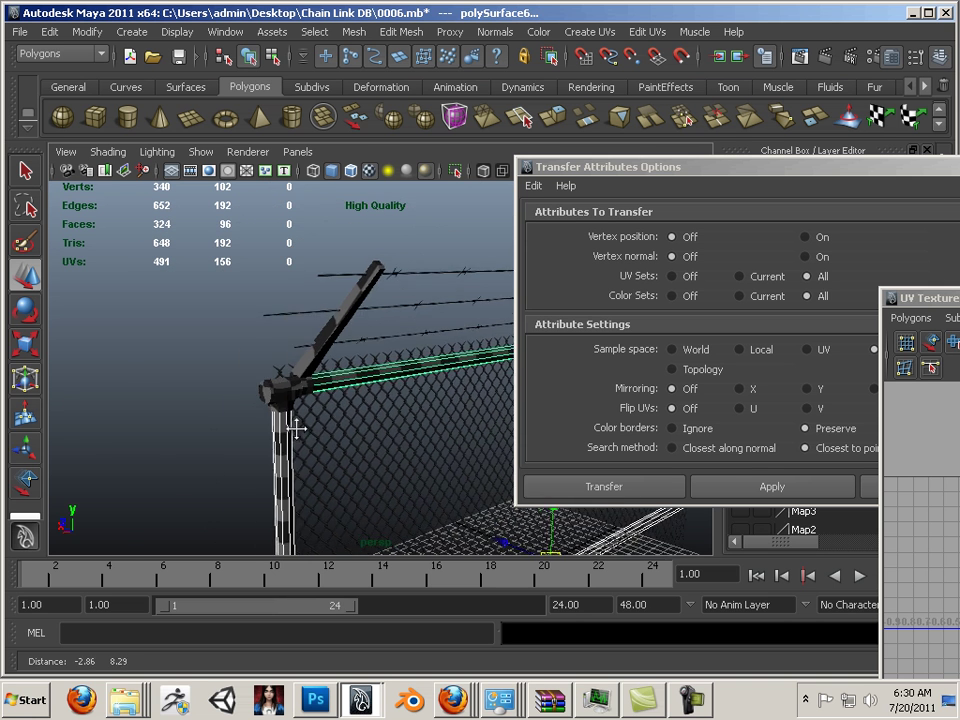
{"action": "right_click_drag", "start_coordinate": [297, 434], "coordinate": [560, 505], "text": "alt"}
{"action": "left_click", "coordinate": [213, 440], "text": "shift"}
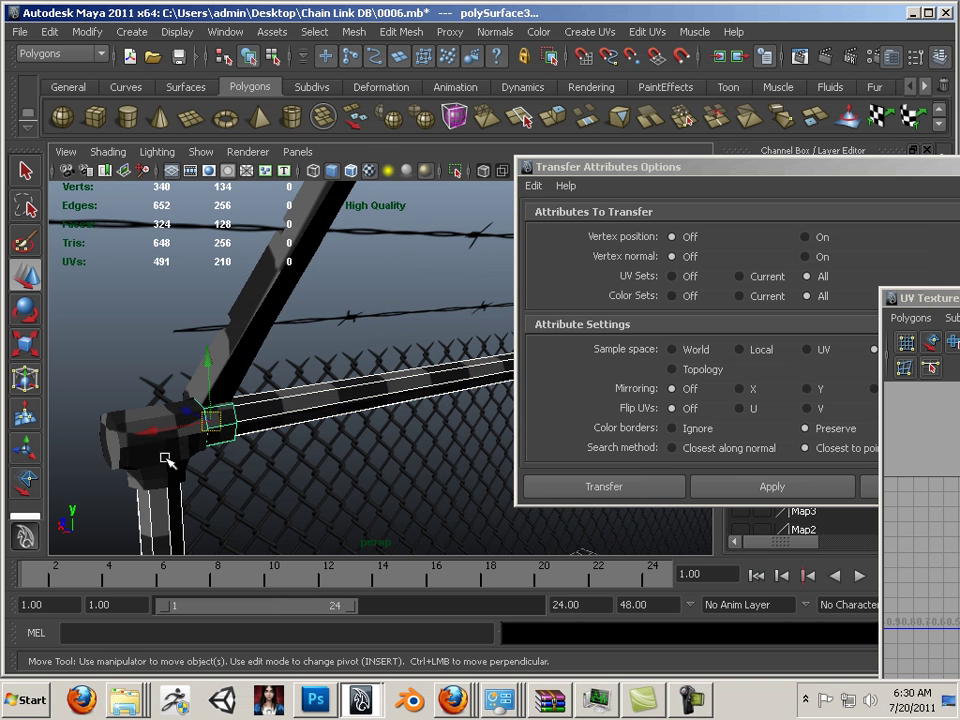
{"action": "left_click", "coordinate": [166, 459], "text": "shift"}
{"action": "left_click", "coordinate": [242, 326], "text": "shift"}
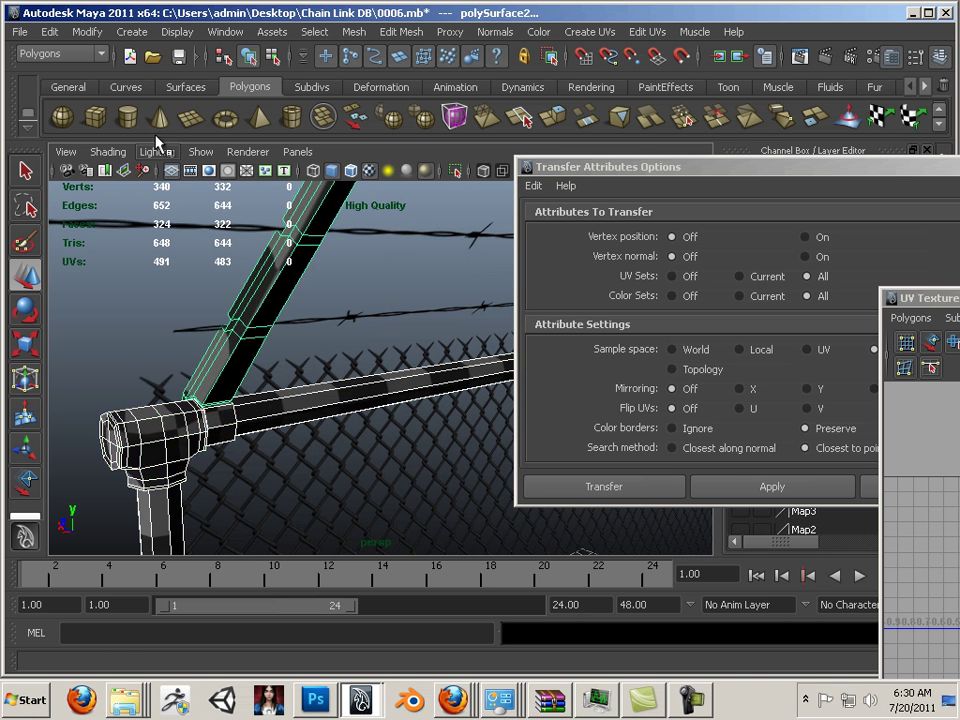
{"action": "left_click", "coordinate": [52, 32]}
{"action": "mouse_move", "coordinate": [100, 254]}
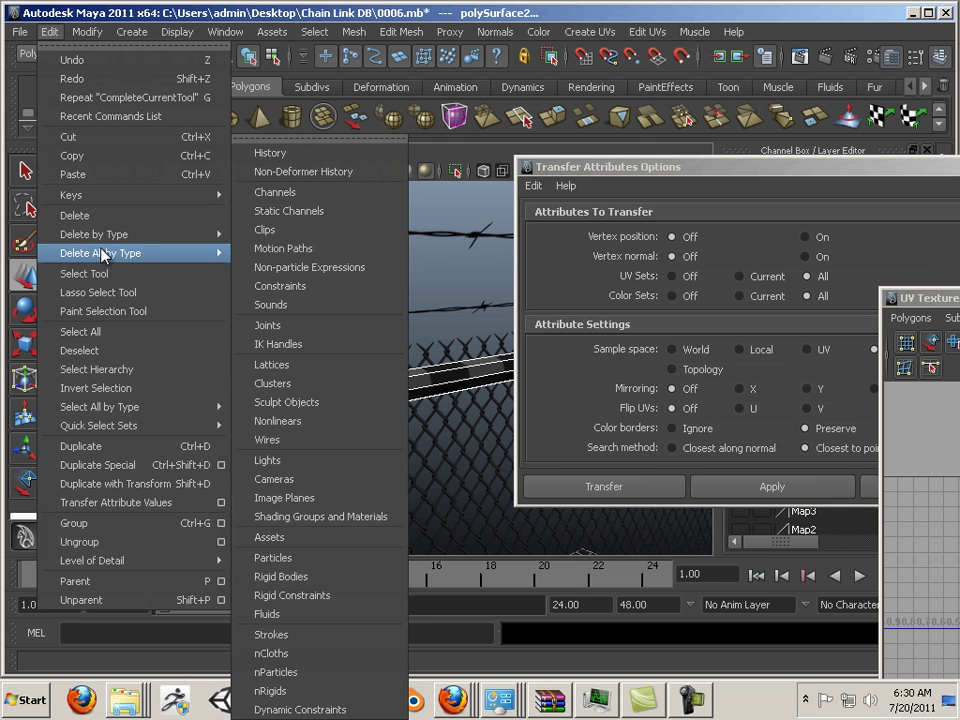
{"action": "left_click", "coordinate": [256, 241]}
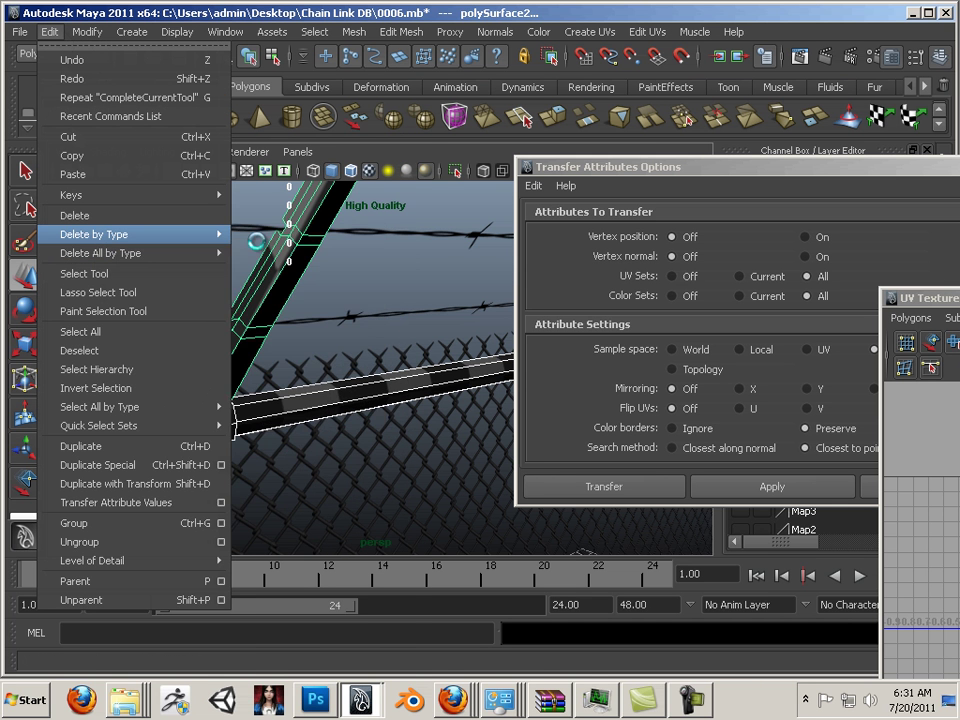
- Delete all the separated checkered source pieces standing beside the fence, starting with the small joint fitting
{"action": "right_click_drag", "start_coordinate": [379, 371], "coordinate": [315, 362], "text": "alt"}
{"action": "middle_click_drag", "start_coordinate": [315, 362], "coordinate": [300, 358], "text": "alt"}
{"action": "left_click_drag", "start_coordinate": [300, 358], "coordinate": [281, 341], "text": "alt"}
{"action": "middle_click_drag", "start_coordinate": [281, 341], "coordinate": [196, 262], "text": "alt"}
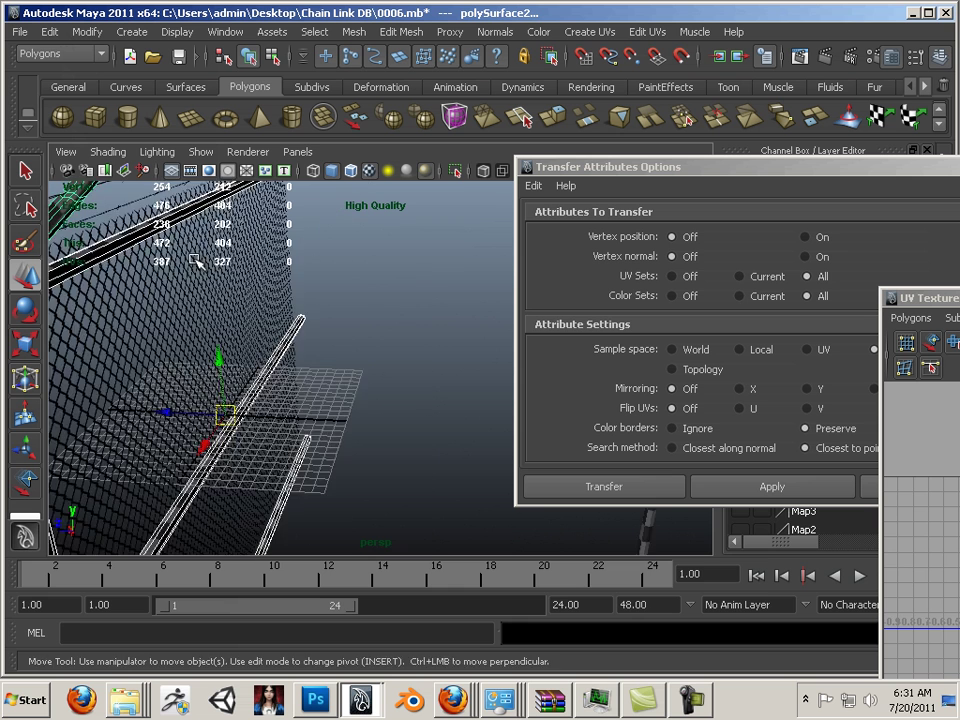
{"action": "right_click_drag", "start_coordinate": [196, 262], "coordinate": [132, 258], "text": "alt"}
{"action": "left_click_drag", "start_coordinate": [339, 347], "coordinate": [300, 322], "text": "alt"}
{"action": "right_click_drag", "start_coordinate": [372, 346], "coordinate": [369, 272], "text": "alt"}
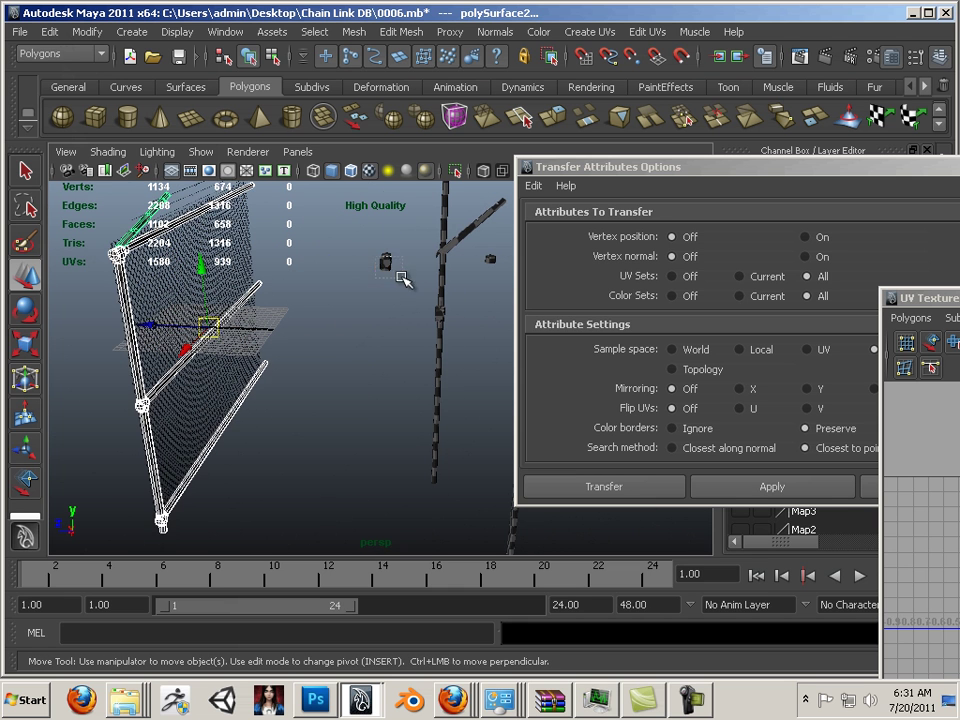
{"action": "left_click", "coordinate": [386, 263]}
{"action": "key", "text": "Delete"}
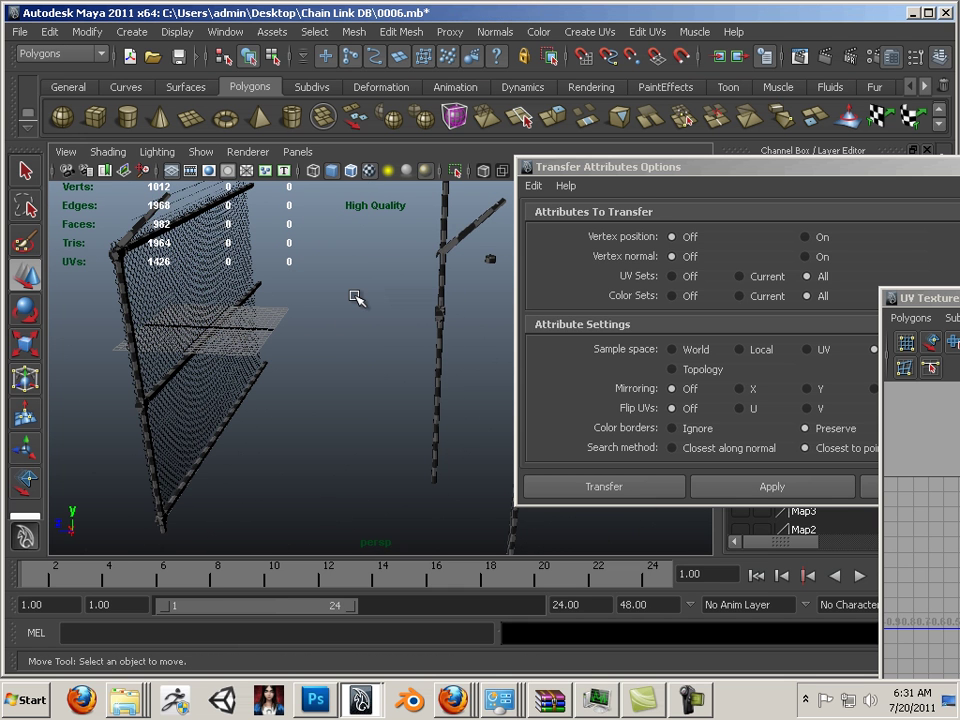
{"action": "middle_click_drag", "start_coordinate": [355, 297], "coordinate": [285, 281], "text": "alt"}
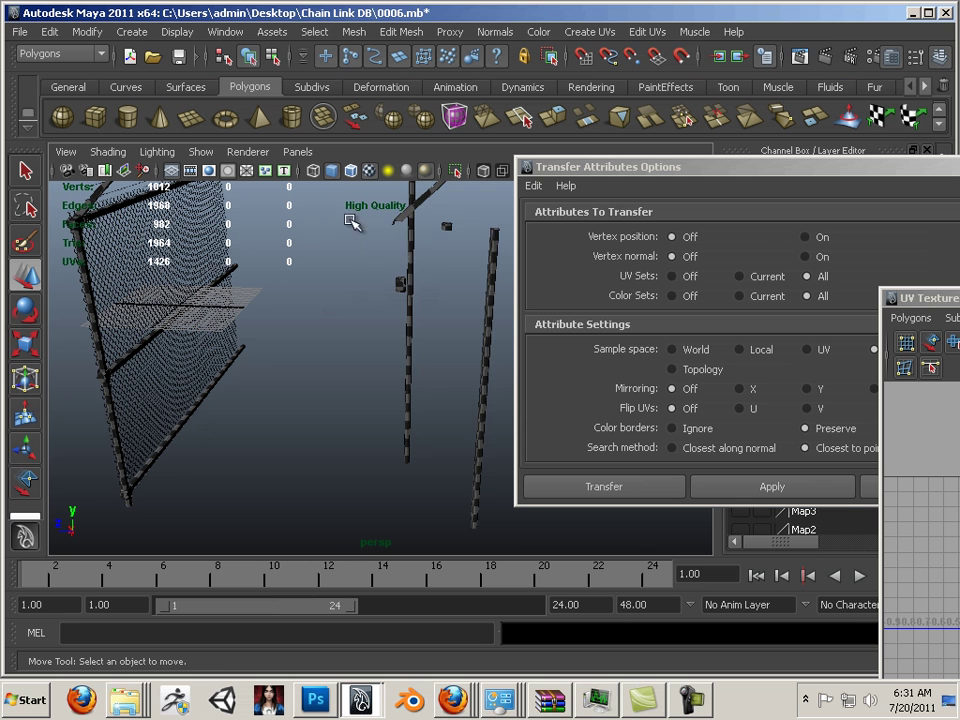
{"action": "left_click_drag", "start_coordinate": [494, 386], "coordinate": [492, 388]}
{"action": "key", "text": "Delete"}
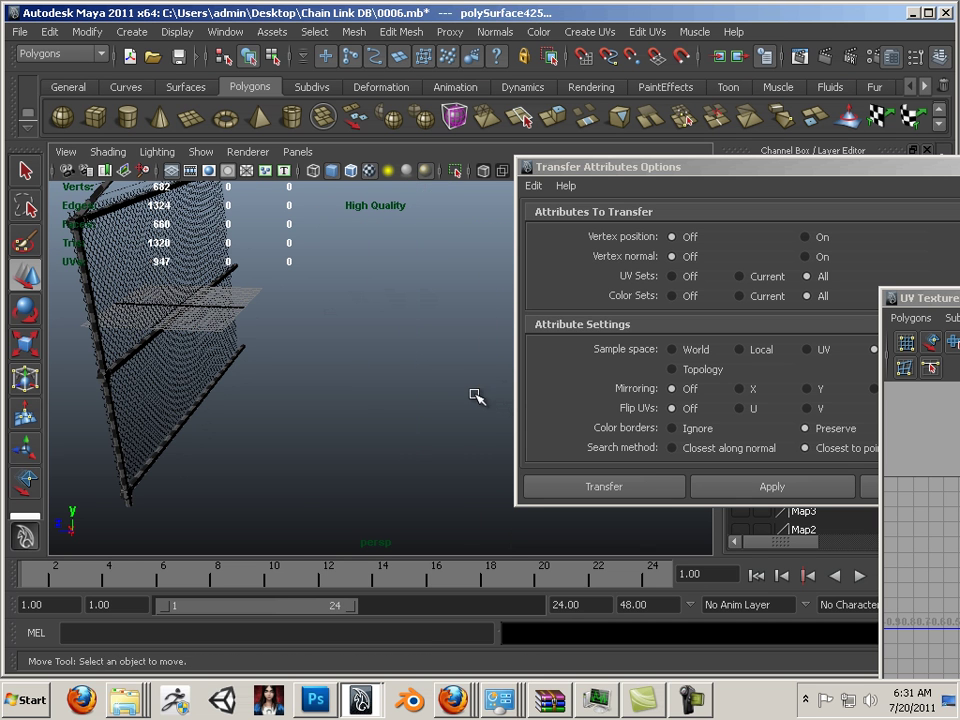
- Examine the checker pattern on the fence's top rail, upper corner joint and barbed-wire arm from several sides
{"action": "left_click_drag", "start_coordinate": [120, 381], "coordinate": [245, 415], "text": "alt"}
{"action": "middle_click_drag", "start_coordinate": [245, 415], "coordinate": [358, 430], "text": "alt"}
{"action": "left_click_drag", "start_coordinate": [358, 420], "coordinate": [167, 411], "text": "alt"}
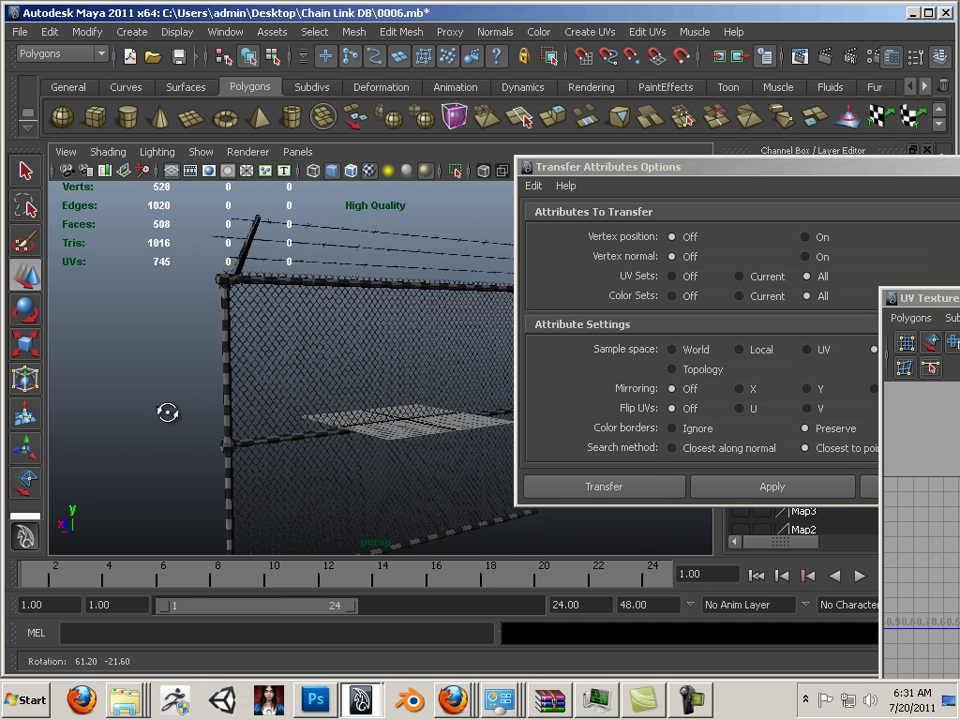
{"action": "right_click_drag", "start_coordinate": [160, 410], "coordinate": [253, 446], "text": "alt"}
{"action": "middle_click_drag", "start_coordinate": [253, 446], "coordinate": [249, 420], "text": "alt"}
{"action": "mouse_move", "coordinate": [249, 420]}
{"action": "right_mouse_down", "text": "alt"}
{"action": "mouse_move", "coordinate": [407, 463]}
{"action": "mouse_move", "coordinate": [471, 493]}
{"action": "mouse_move", "coordinate": [238, 422]}
{"action": "right_mouse_up", "text": "alt"}
{"action": "left_click_drag", "start_coordinate": [374, 410], "coordinate": [428, 423], "text": "alt"}
{"action": "right_click_drag", "start_coordinate": [428, 423], "coordinate": [334, 424], "text": "alt"}
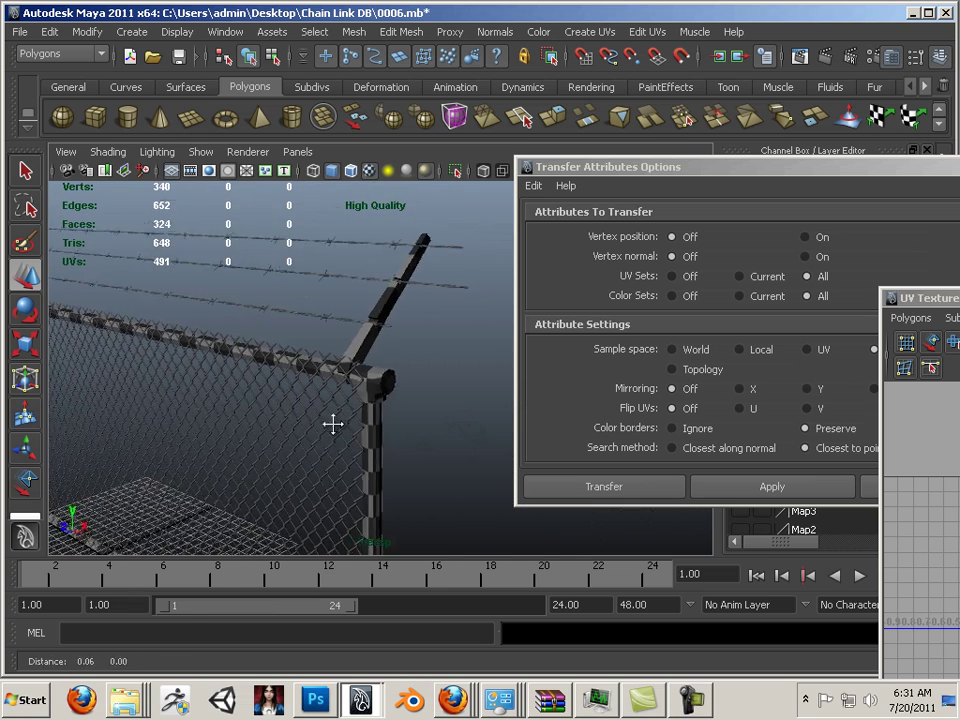
- Examine the checker pattern down the corner post and around the lower rails and their joint fittings up close
{"action": "middle_click_drag", "start_coordinate": [332, 424], "coordinate": [292, 284], "text": "alt"}
{"action": "left_click_drag", "start_coordinate": [222, 401], "coordinate": [246, 352], "text": "alt"}
{"action": "middle_click_drag", "start_coordinate": [334, 506], "coordinate": [364, 358], "text": "alt"}
{"action": "right_click_drag", "start_coordinate": [428, 450], "coordinate": [403, 446], "text": "alt"}
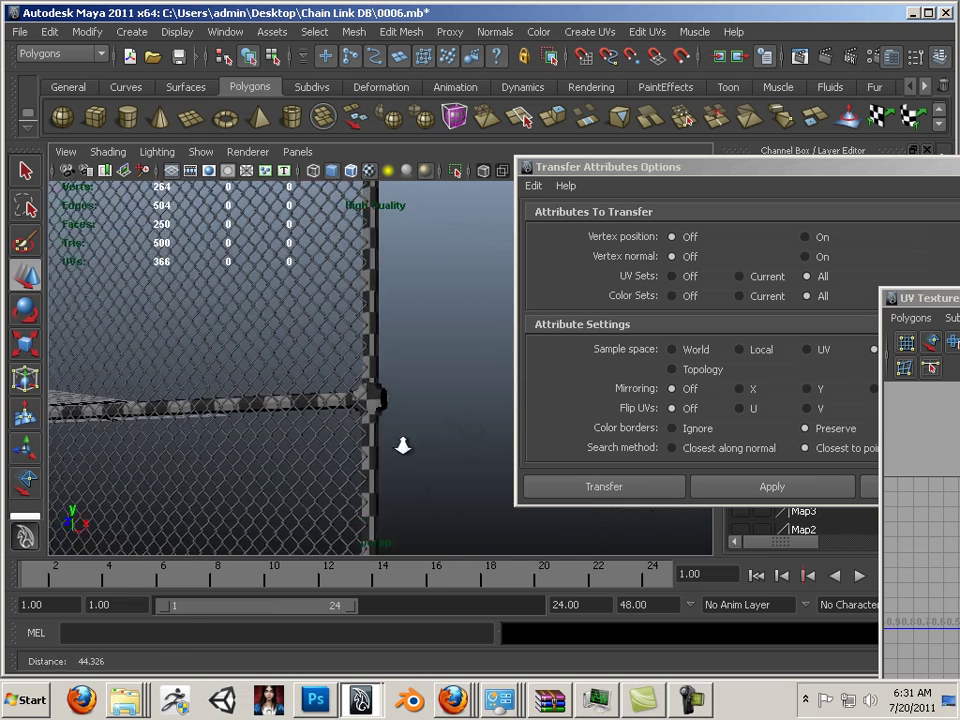
{"action": "middle_click_drag", "start_coordinate": [398, 450], "coordinate": [359, 361], "text": "alt"}
{"action": "right_click_drag", "start_coordinate": [359, 361], "coordinate": [437, 446], "text": "alt"}
{"action": "middle_click_drag", "start_coordinate": [215, 341], "coordinate": [277, 326], "text": "alt"}
{"action": "left_click_drag", "start_coordinate": [248, 338], "coordinate": [306, 373], "text": "alt"}
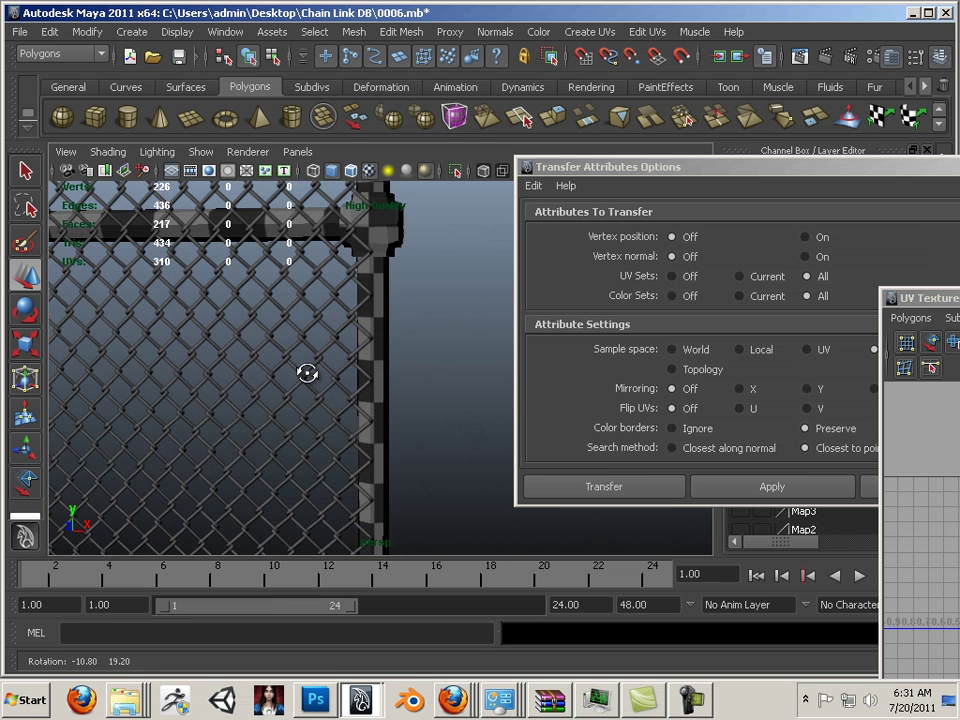
{"action": "middle_click_drag", "start_coordinate": [315, 355], "coordinate": [311, 450], "text": "alt"}
{"action": "left_click_drag", "start_coordinate": [311, 451], "coordinate": [340, 430], "text": "alt"}
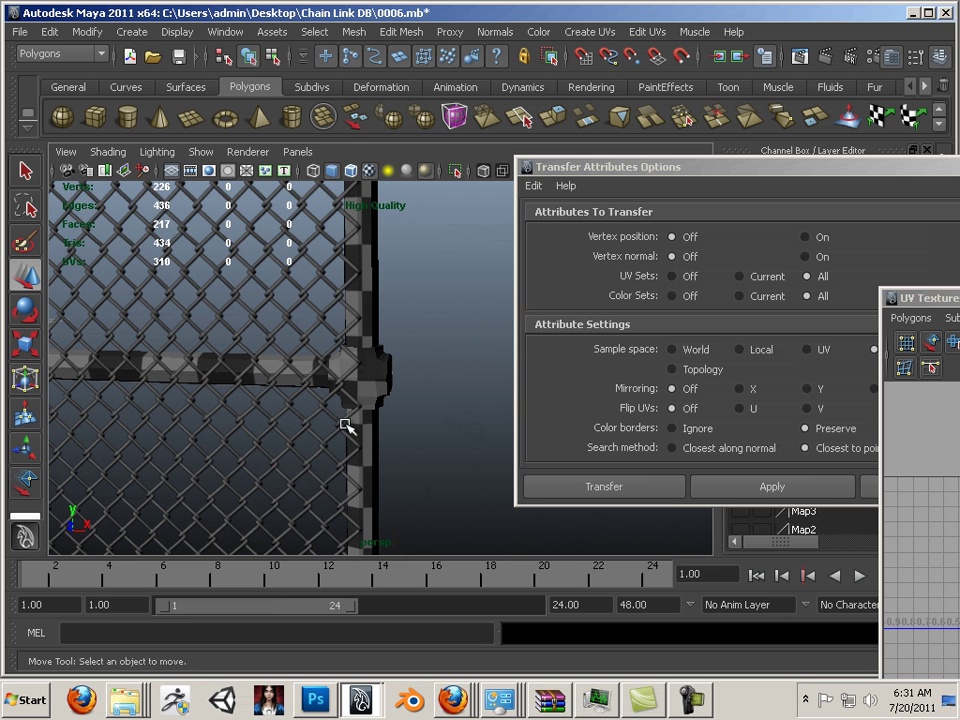